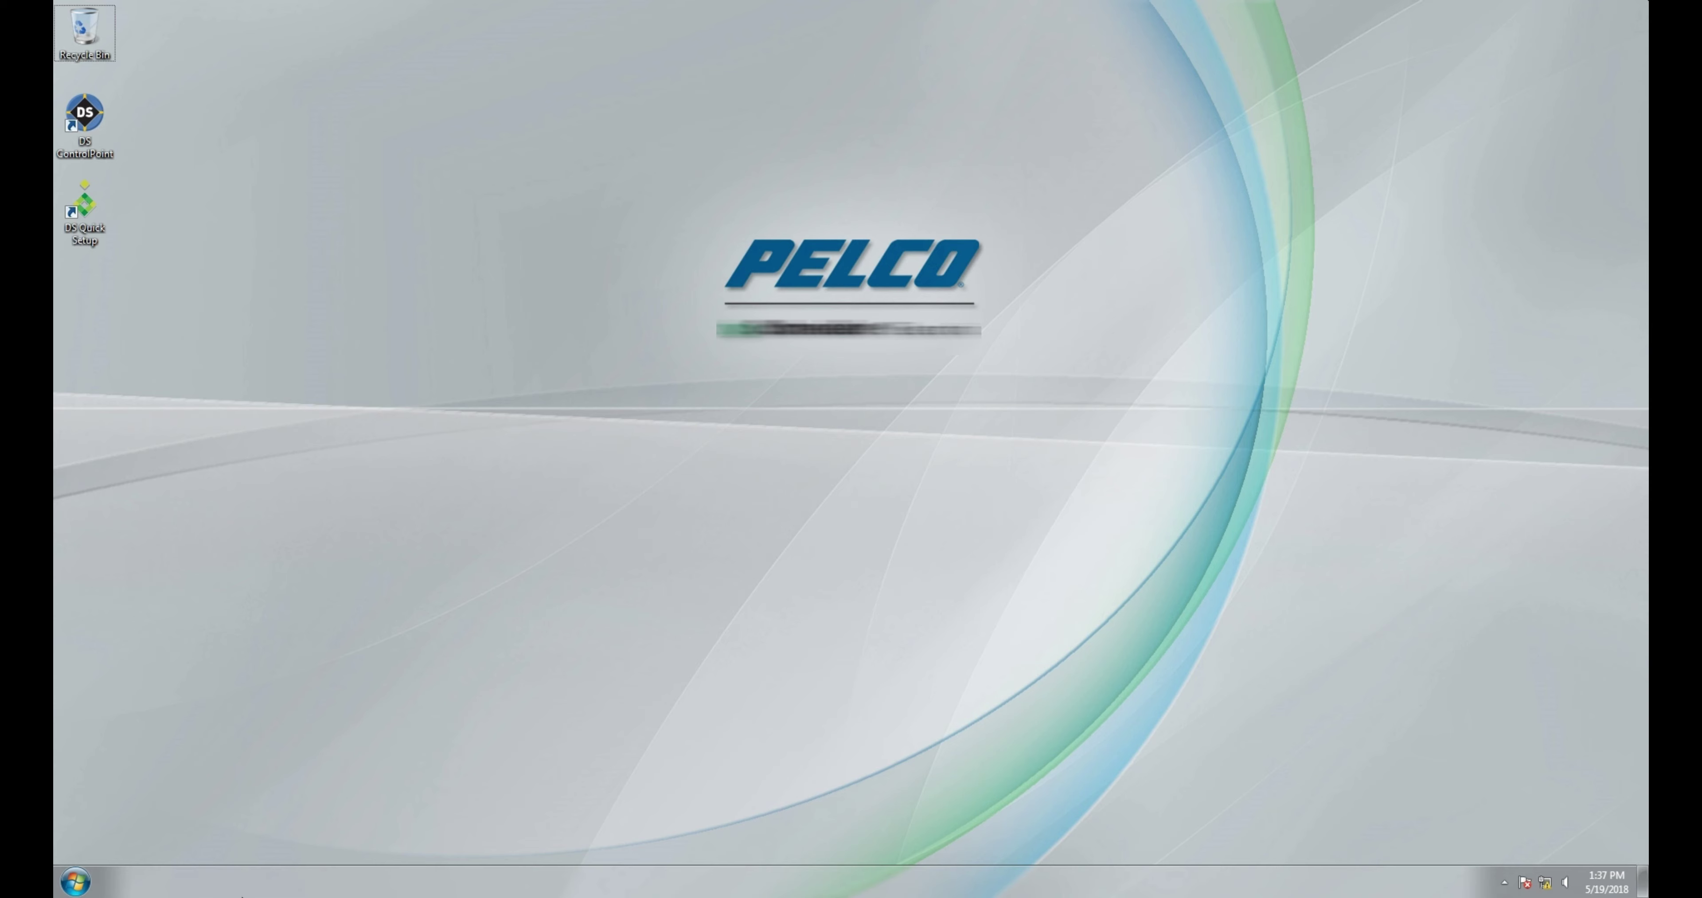
Open the recent Requirement document in WordPad to read the upgrade requirements.
{"action": "left_click", "coordinate": [74, 881]}
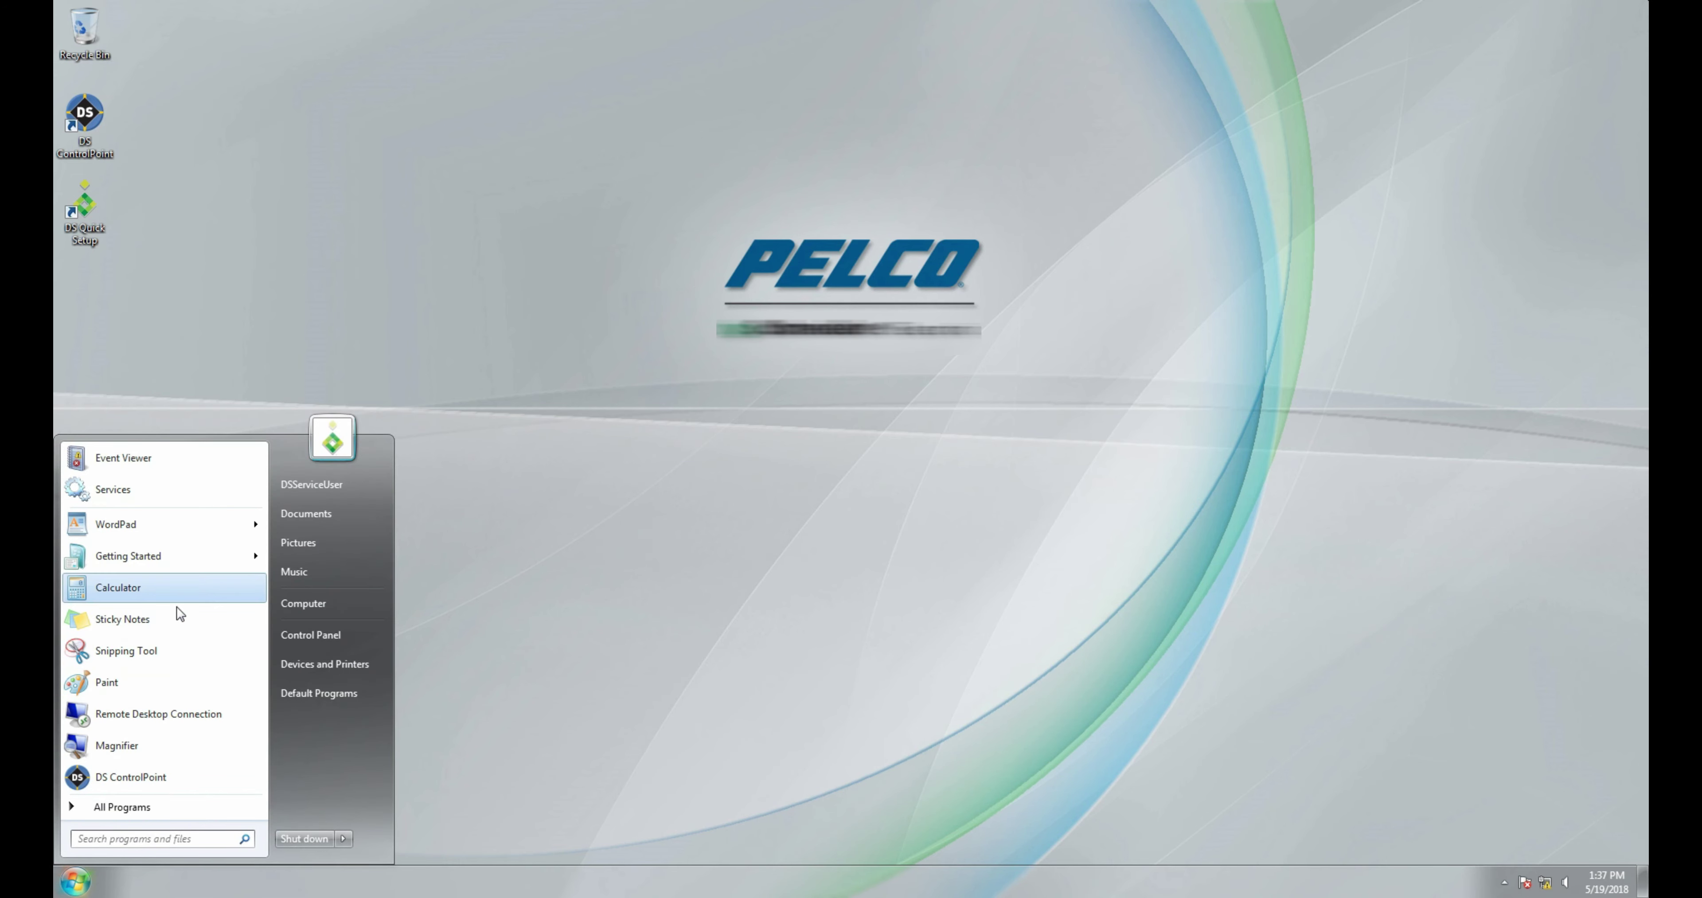
{"action": "mouse_move", "coordinate": [194, 528]}
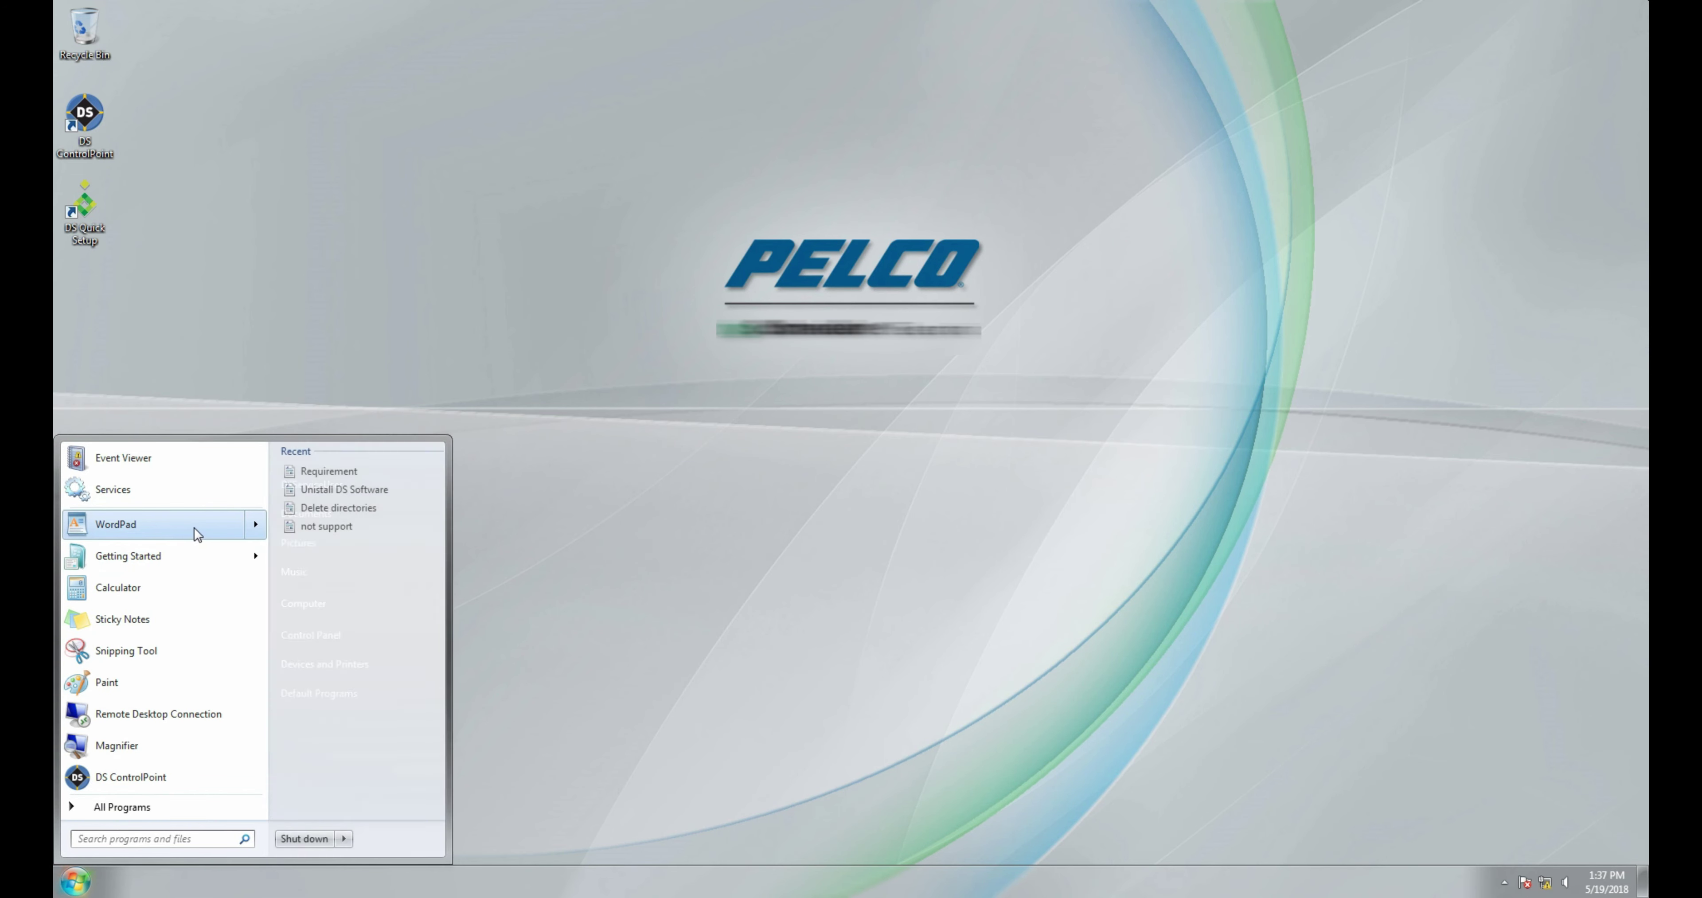
{"action": "left_click", "coordinate": [338, 477]}
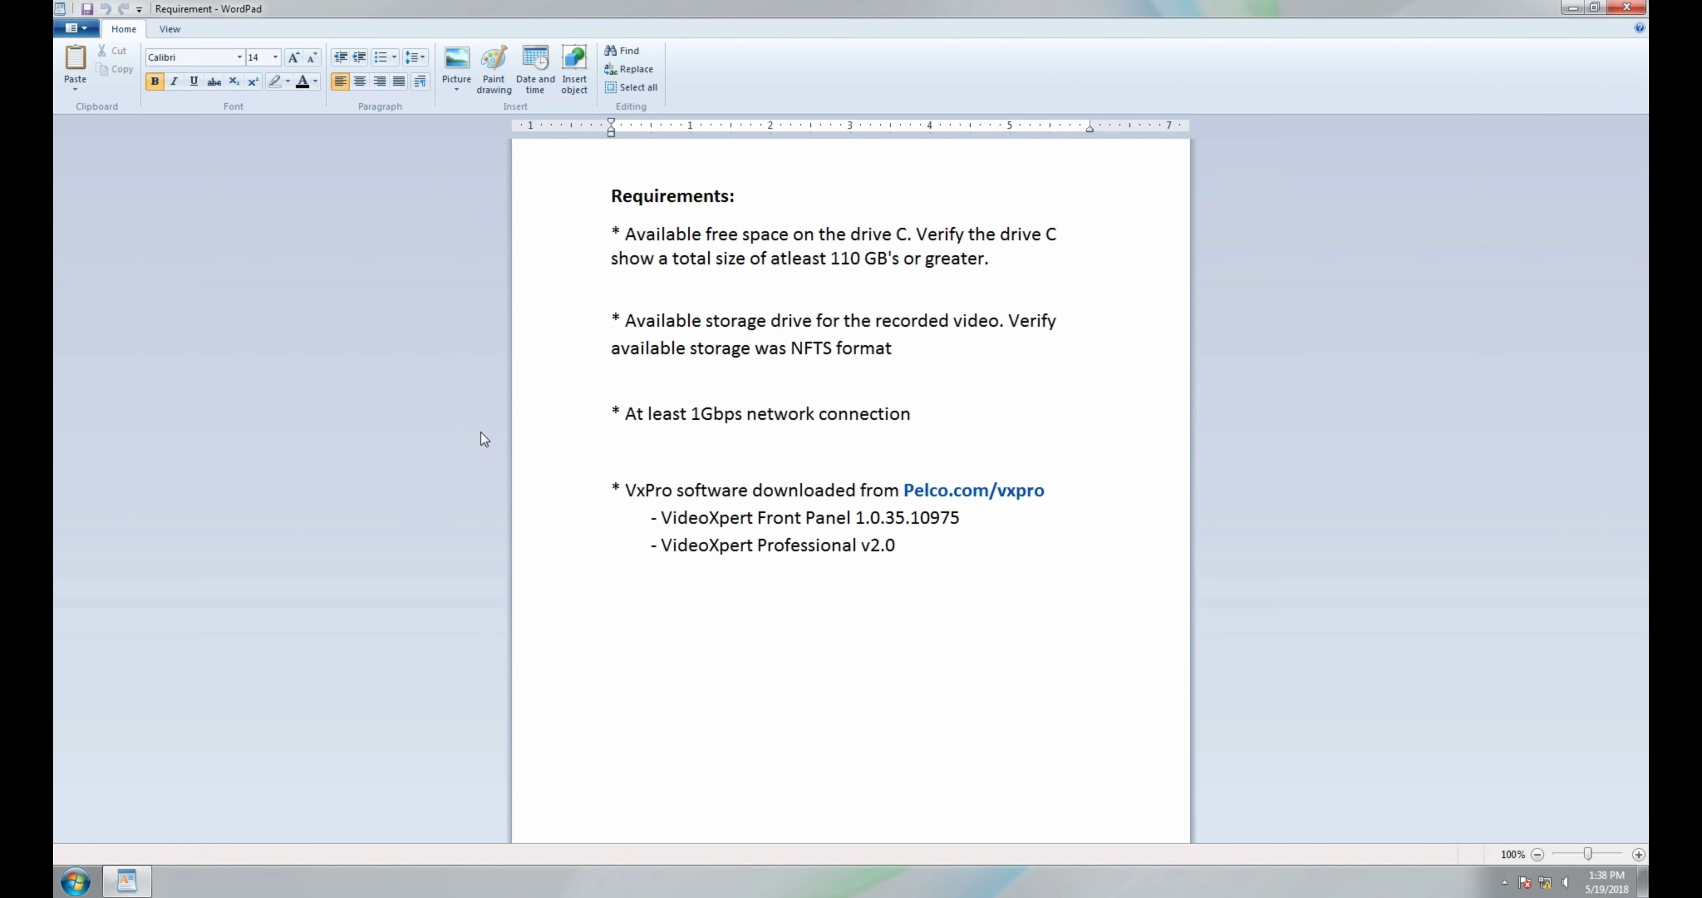
Check the total size of the DS (C:) drive in Computer, then return to the Requirement document.
{"action": "left_click", "coordinate": [75, 882]}
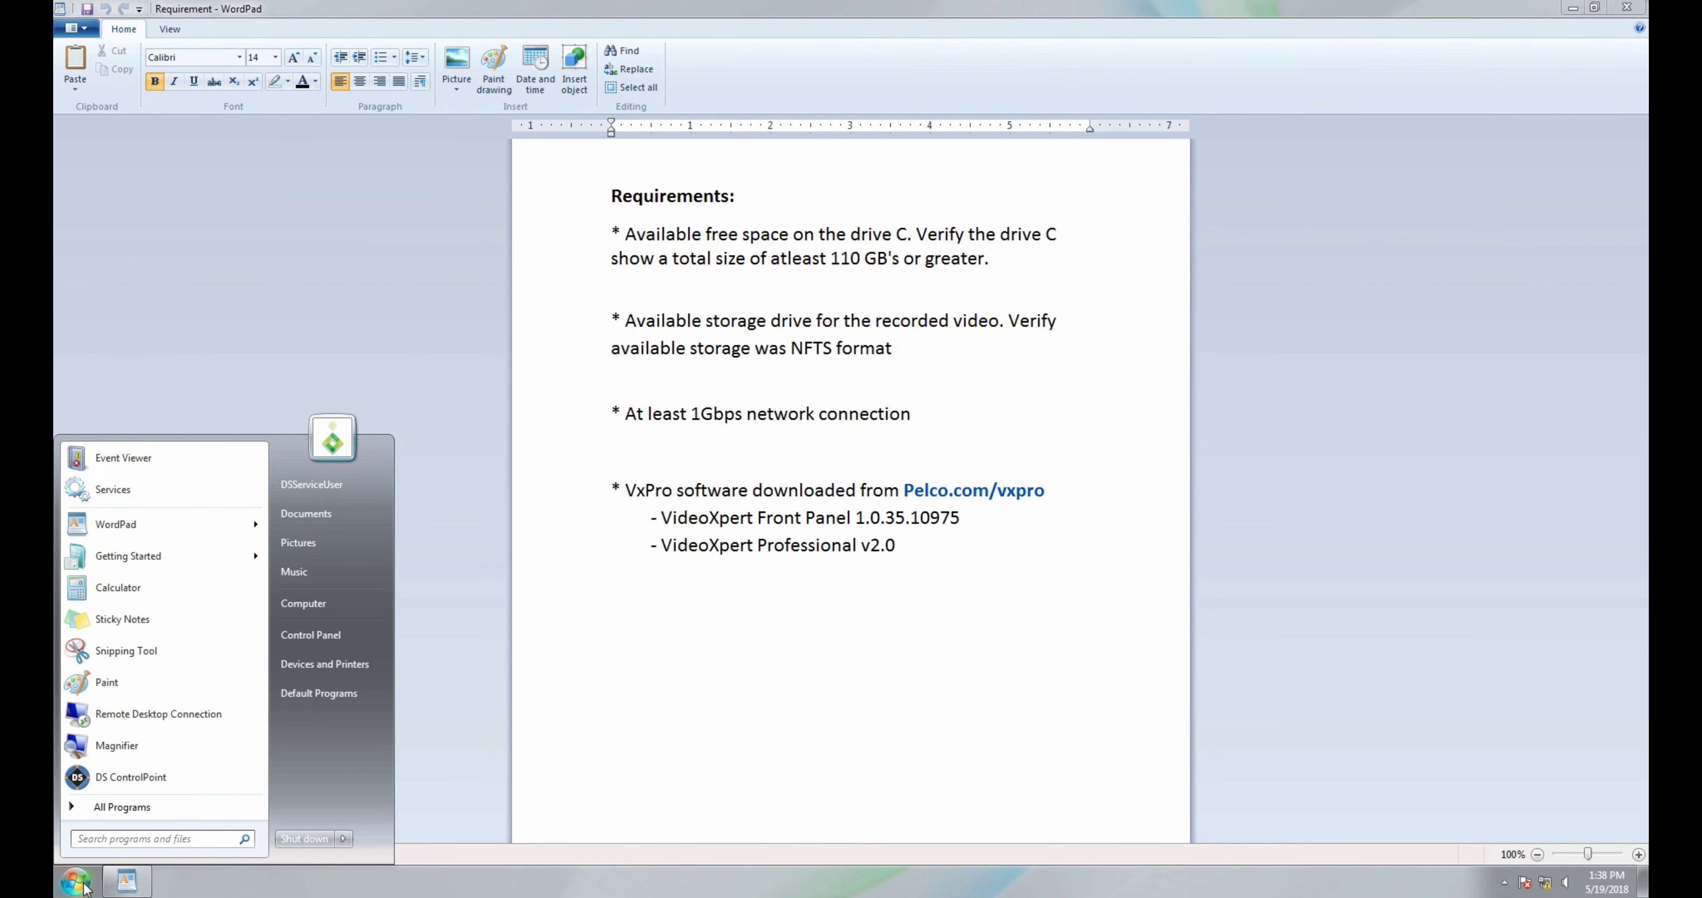
{"action": "left_click", "coordinate": [334, 600]}
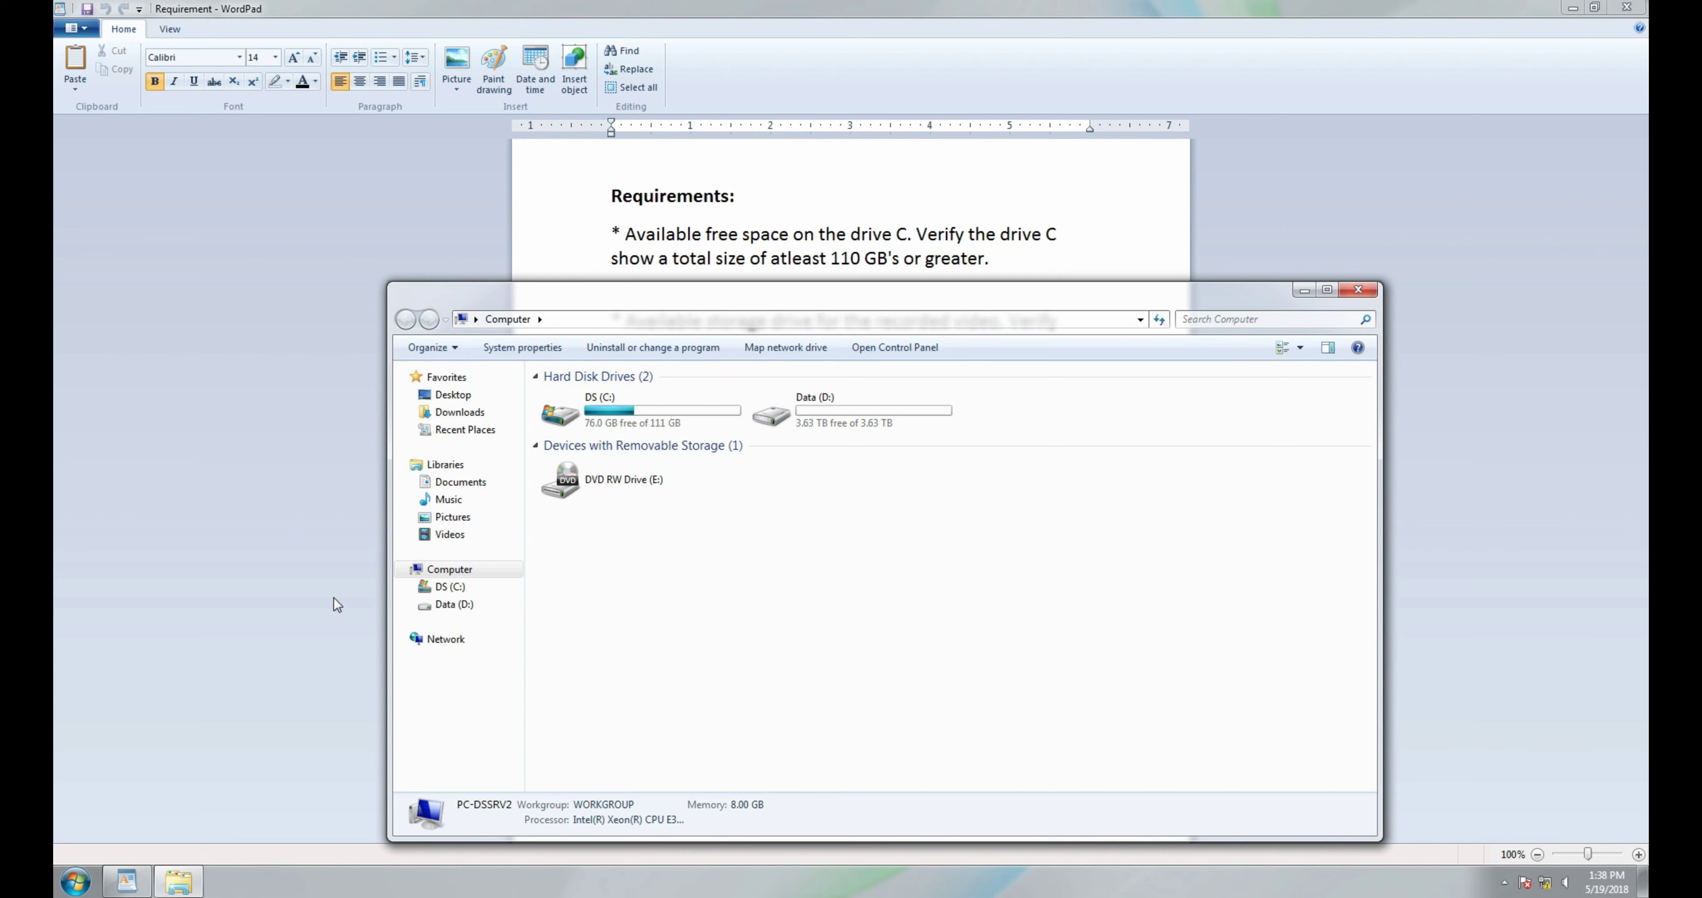
{"action": "left_click", "coordinate": [632, 424]}
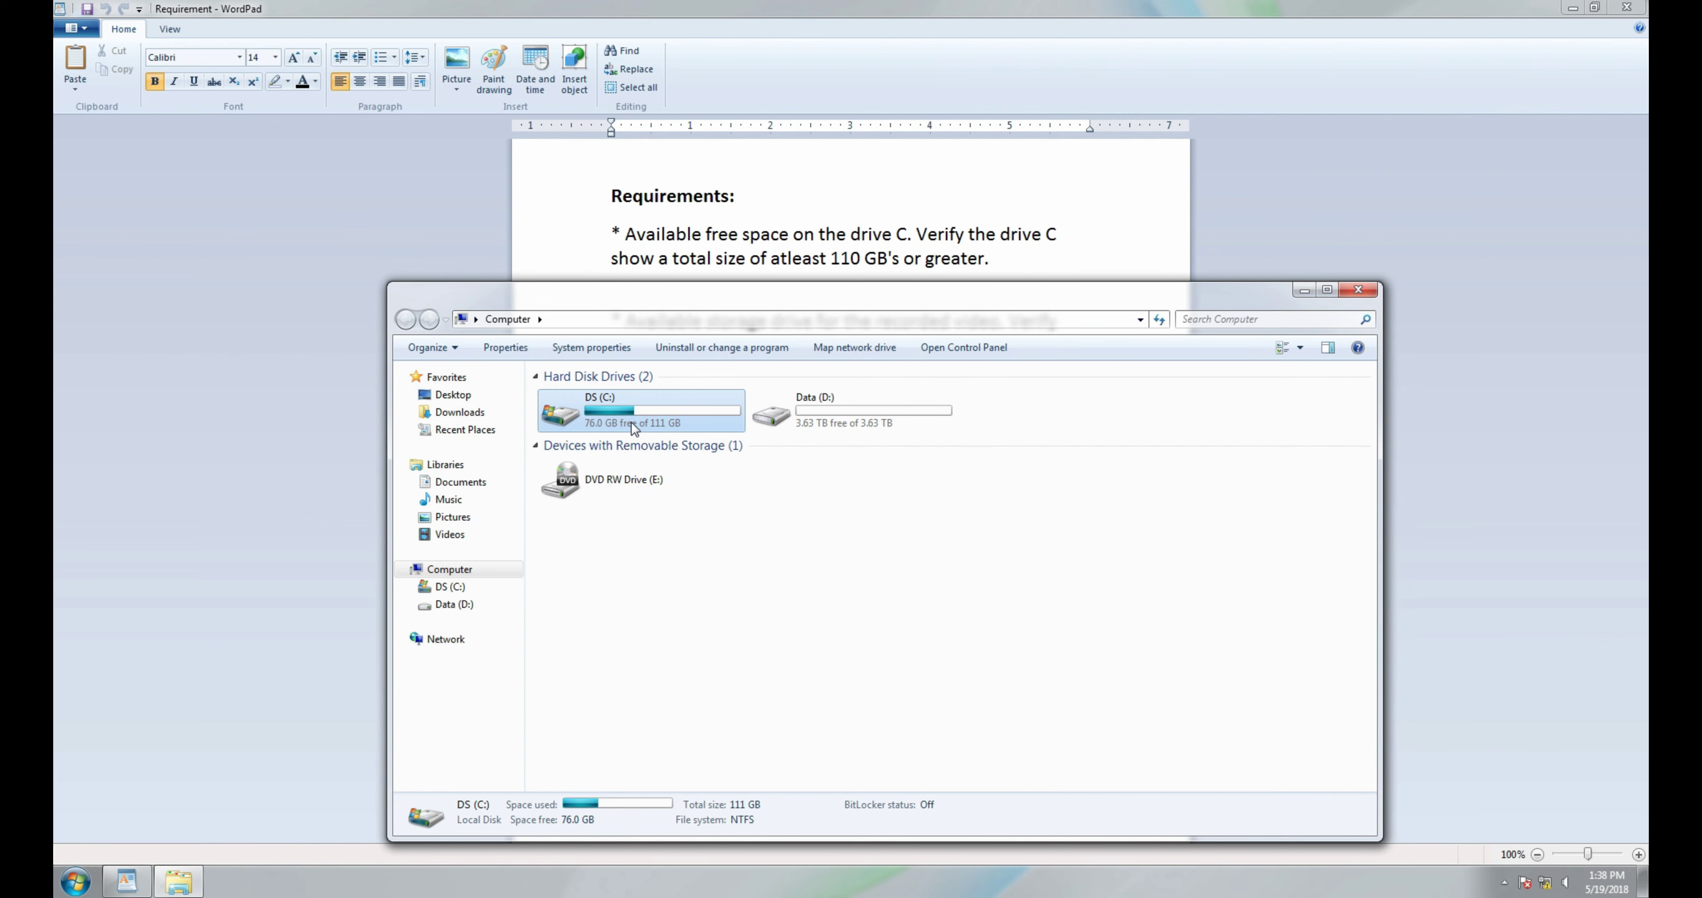
{"action": "left_click", "coordinate": [672, 173]}
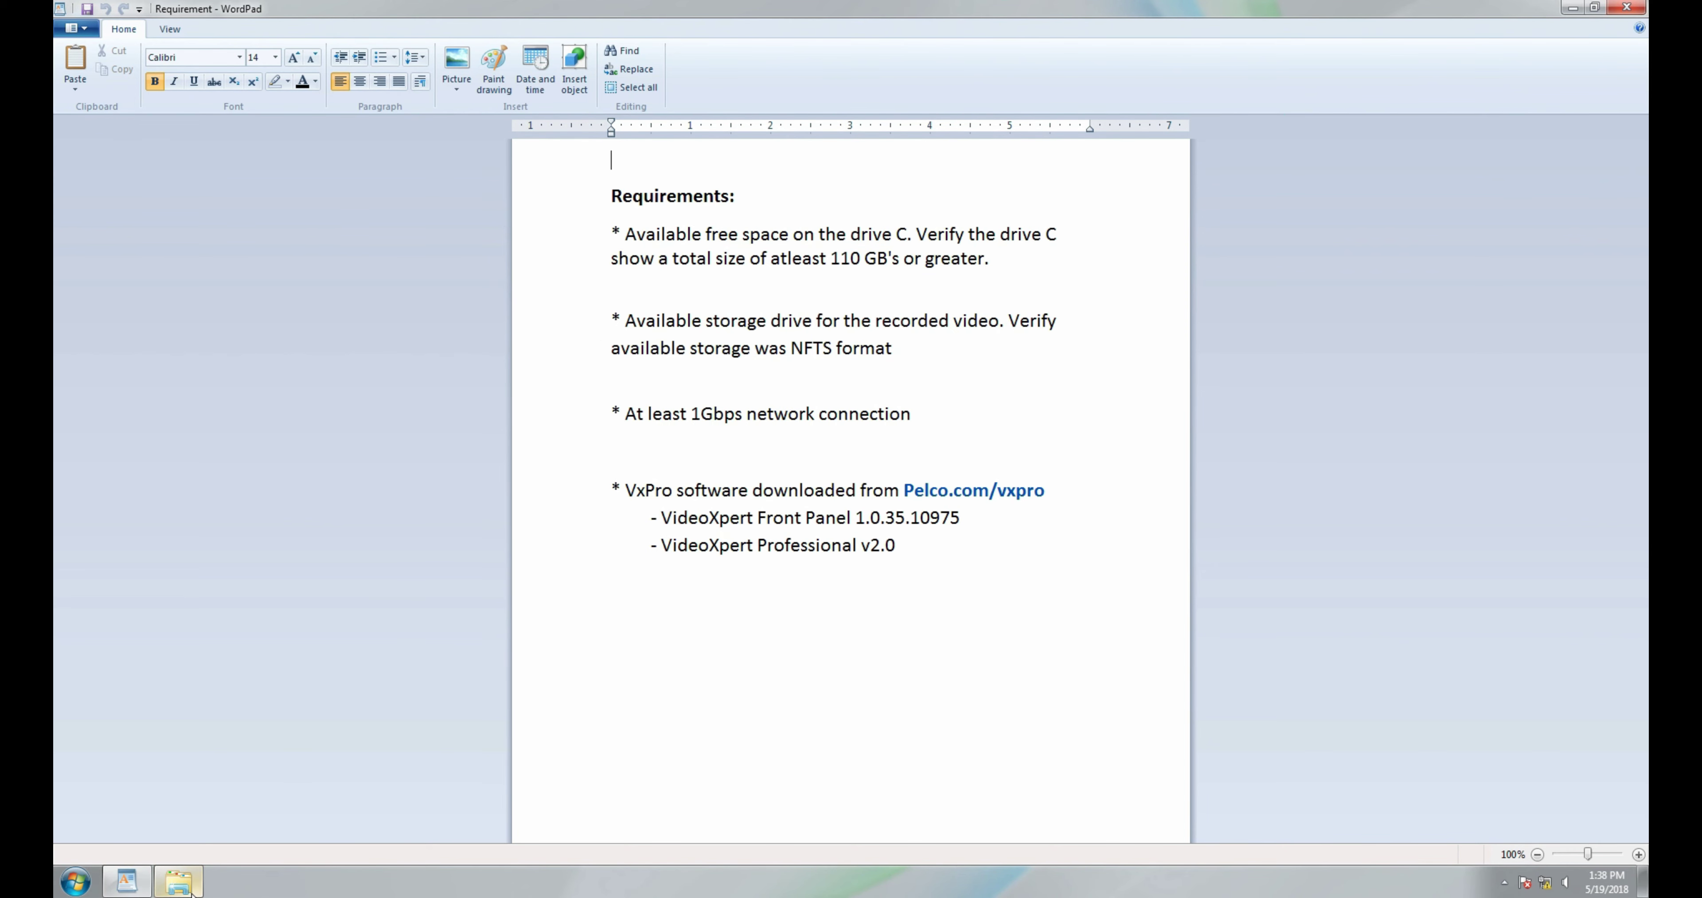
Inspect the Data (D:) drive's properties for file system and capacity, then dismiss them and put the Computer window away.
{"action": "left_click", "coordinate": [178, 881]}
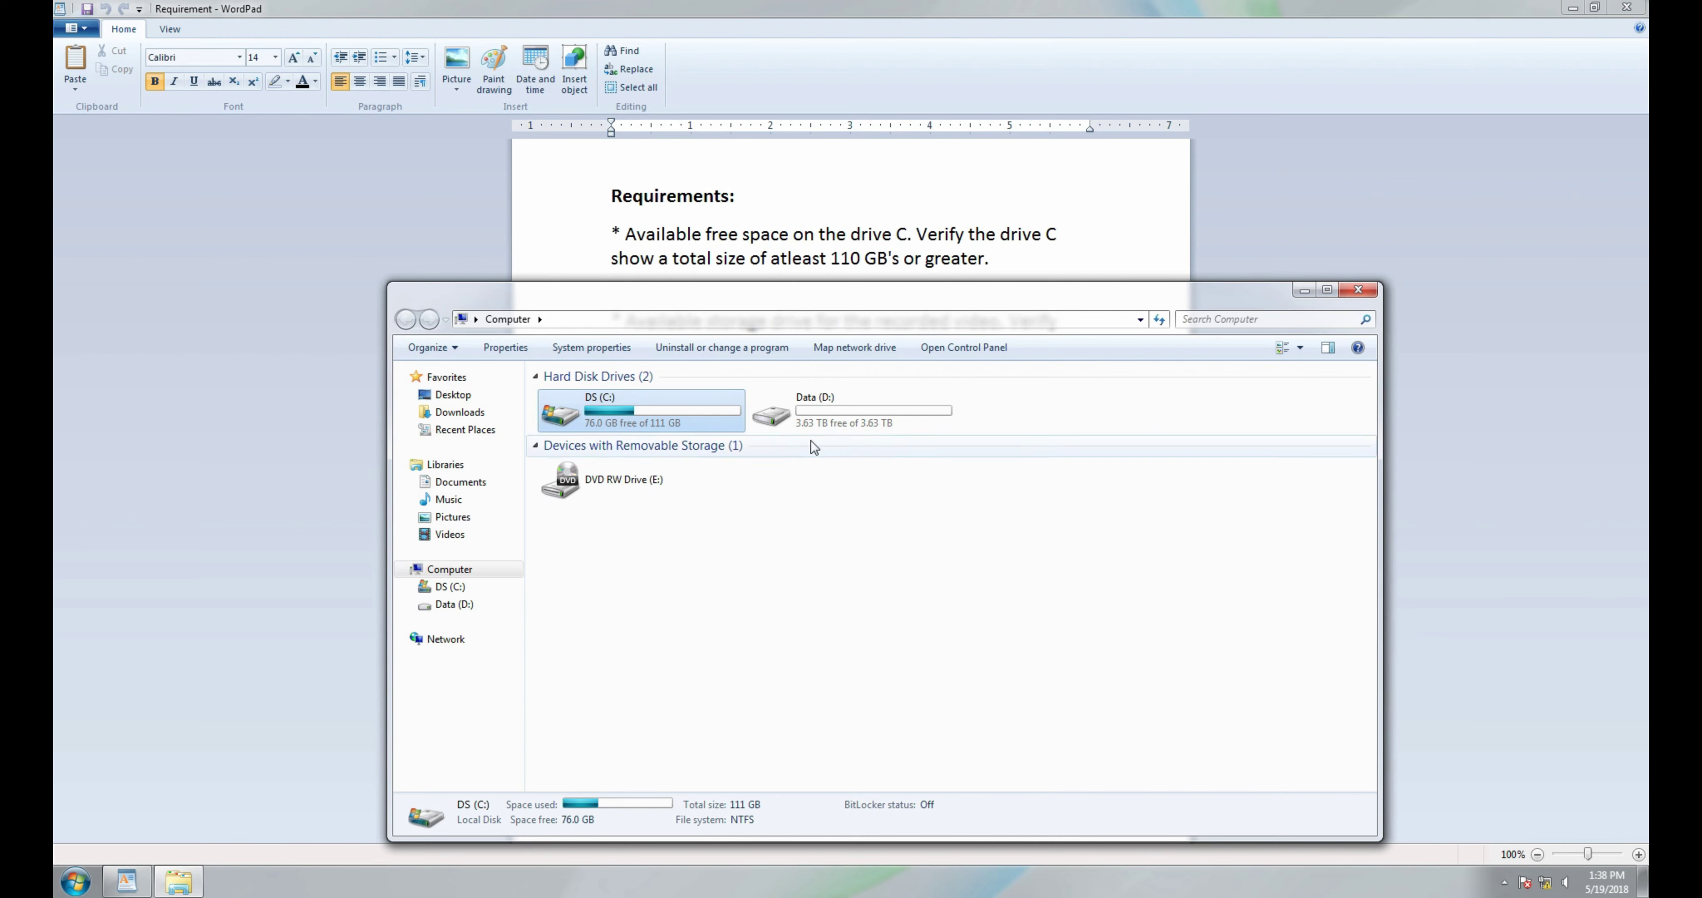
{"action": "left_click", "coordinate": [830, 421]}
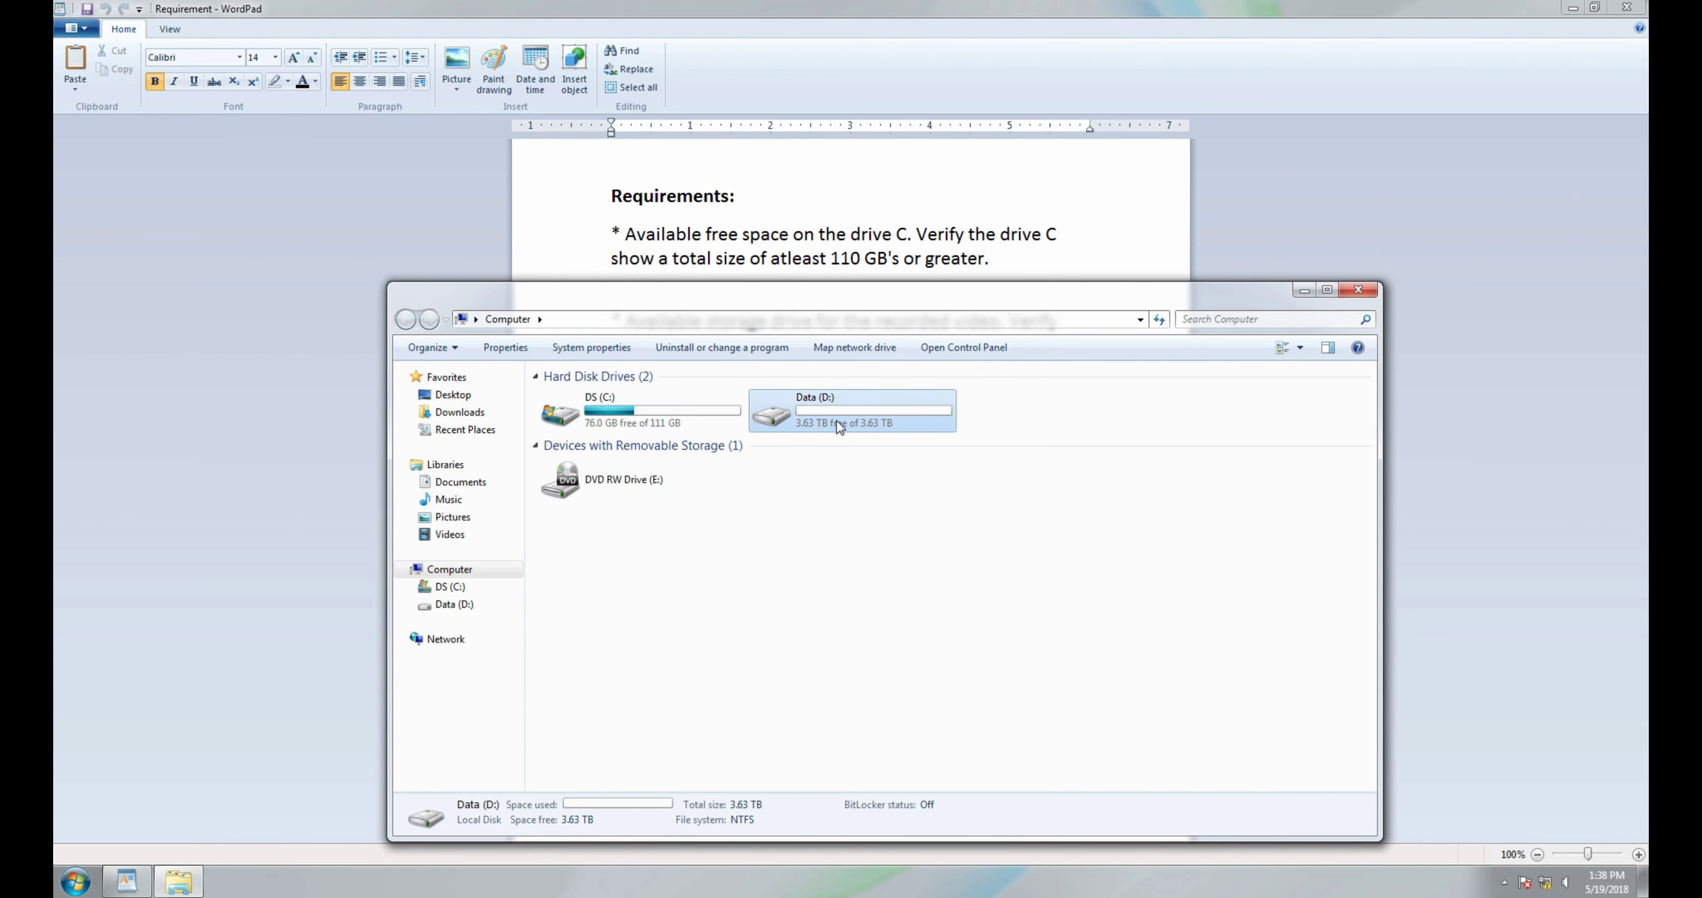
{"action": "right_click", "coordinate": [927, 425]}
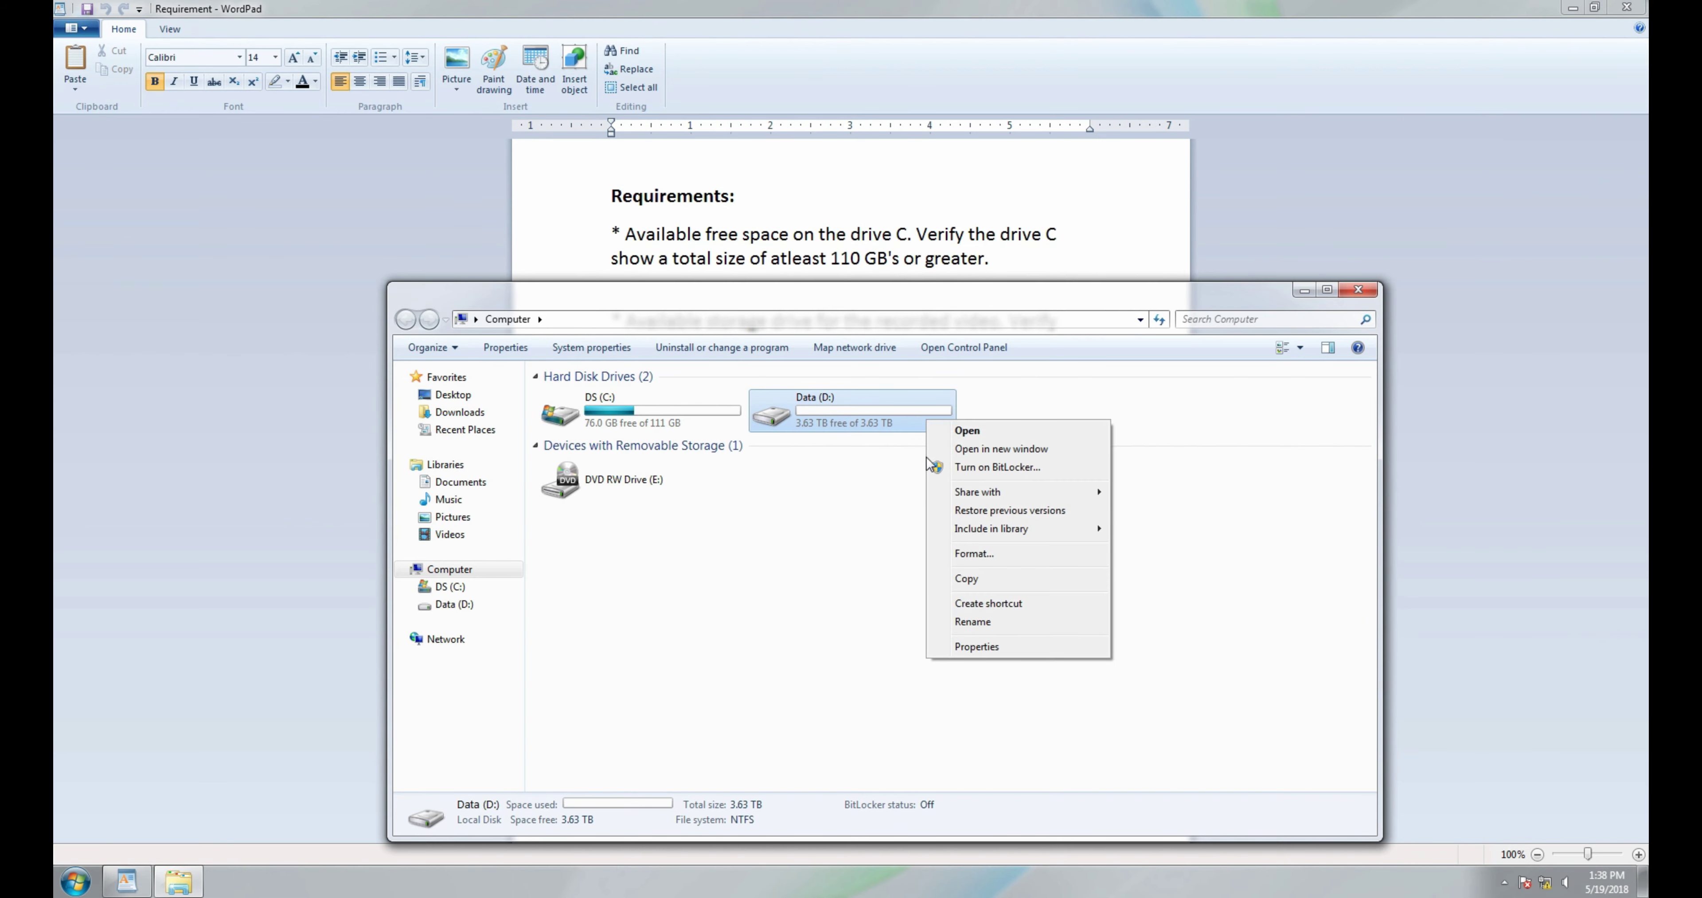
{"action": "left_click", "coordinate": [976, 647]}
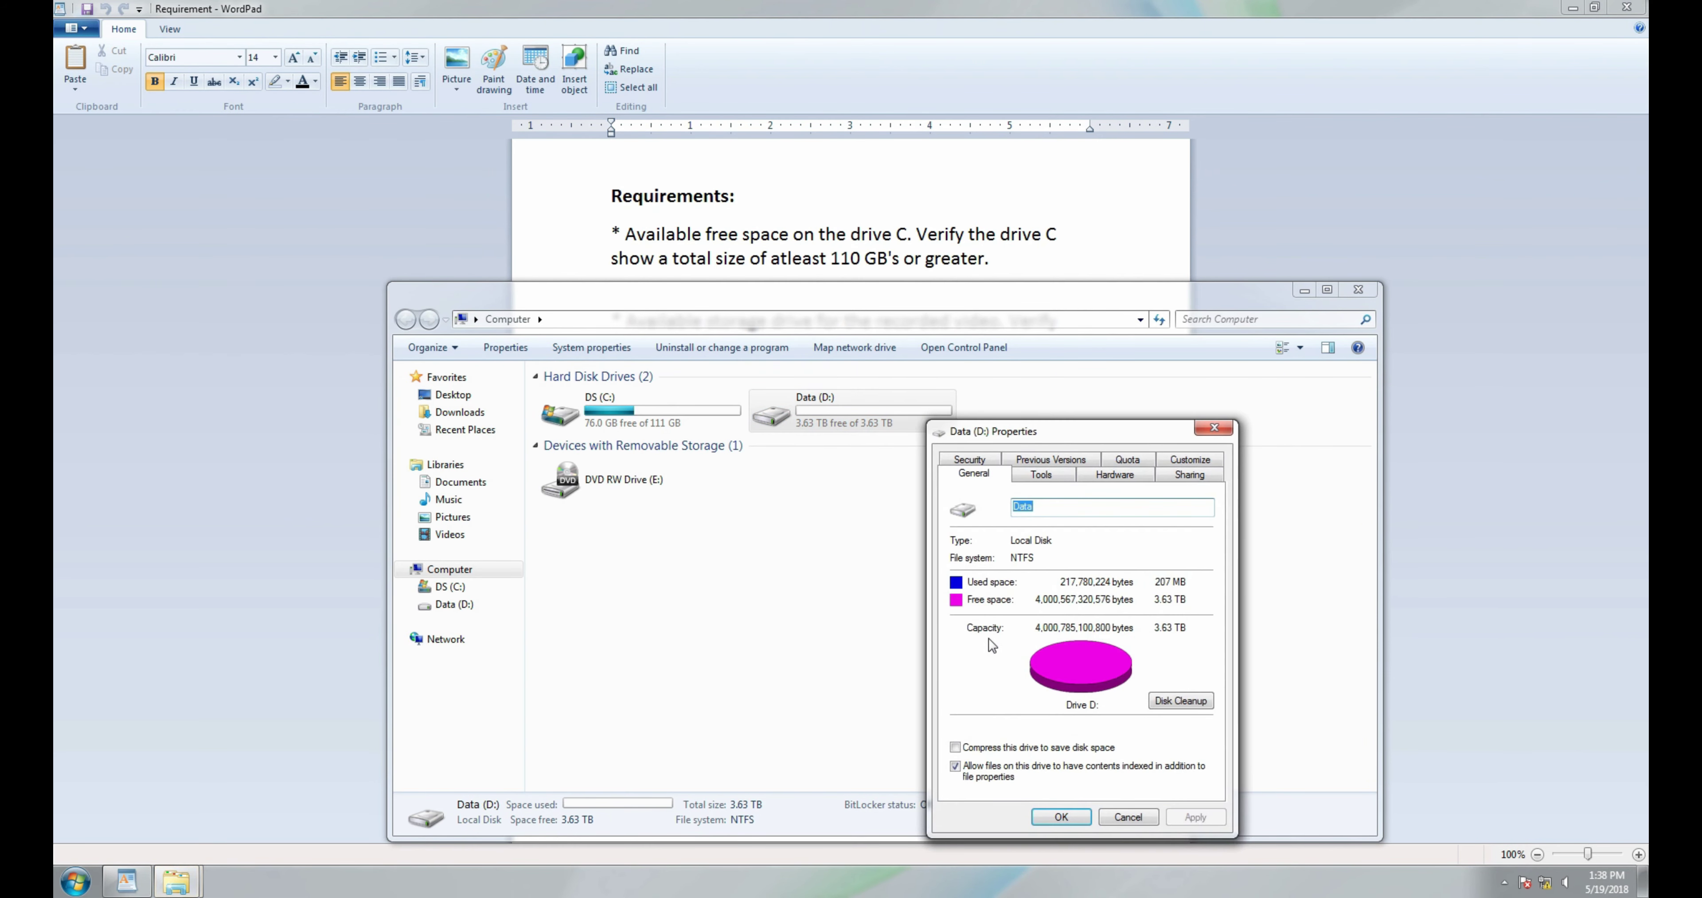
{"action": "left_click", "coordinate": [1129, 820]}
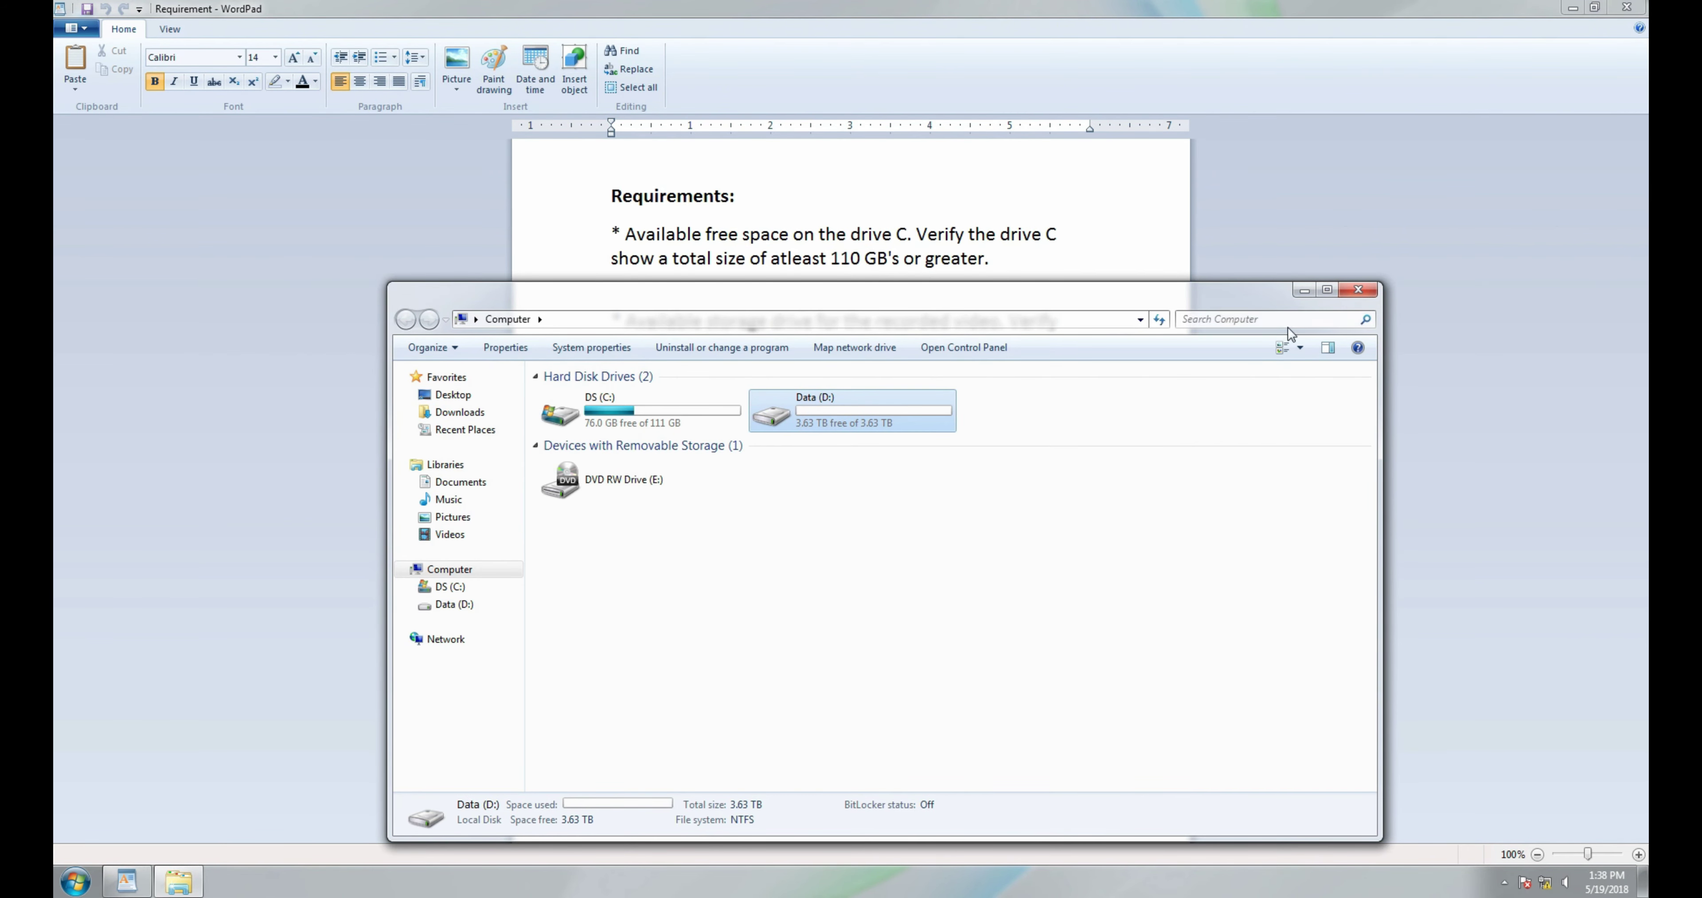
{"action": "left_click", "coordinate": [1303, 293]}
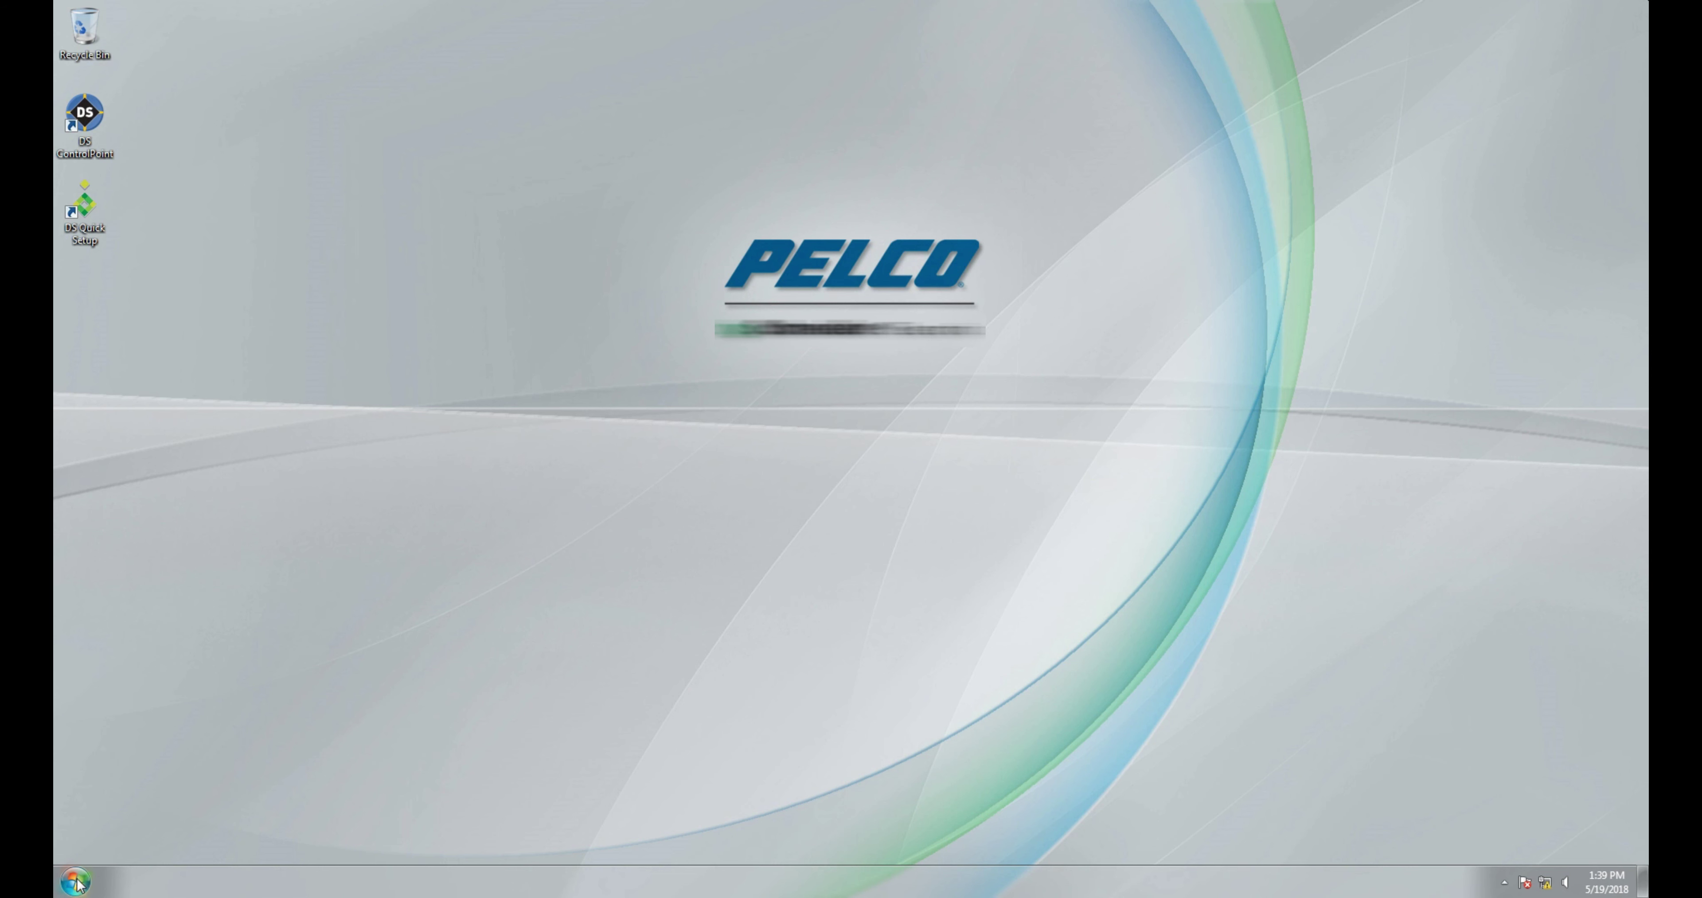
Review the "not support" and "Unistall DS Software" documents in WordPad, closing each one after reading.
{"action": "left_click", "coordinate": [75, 881]}
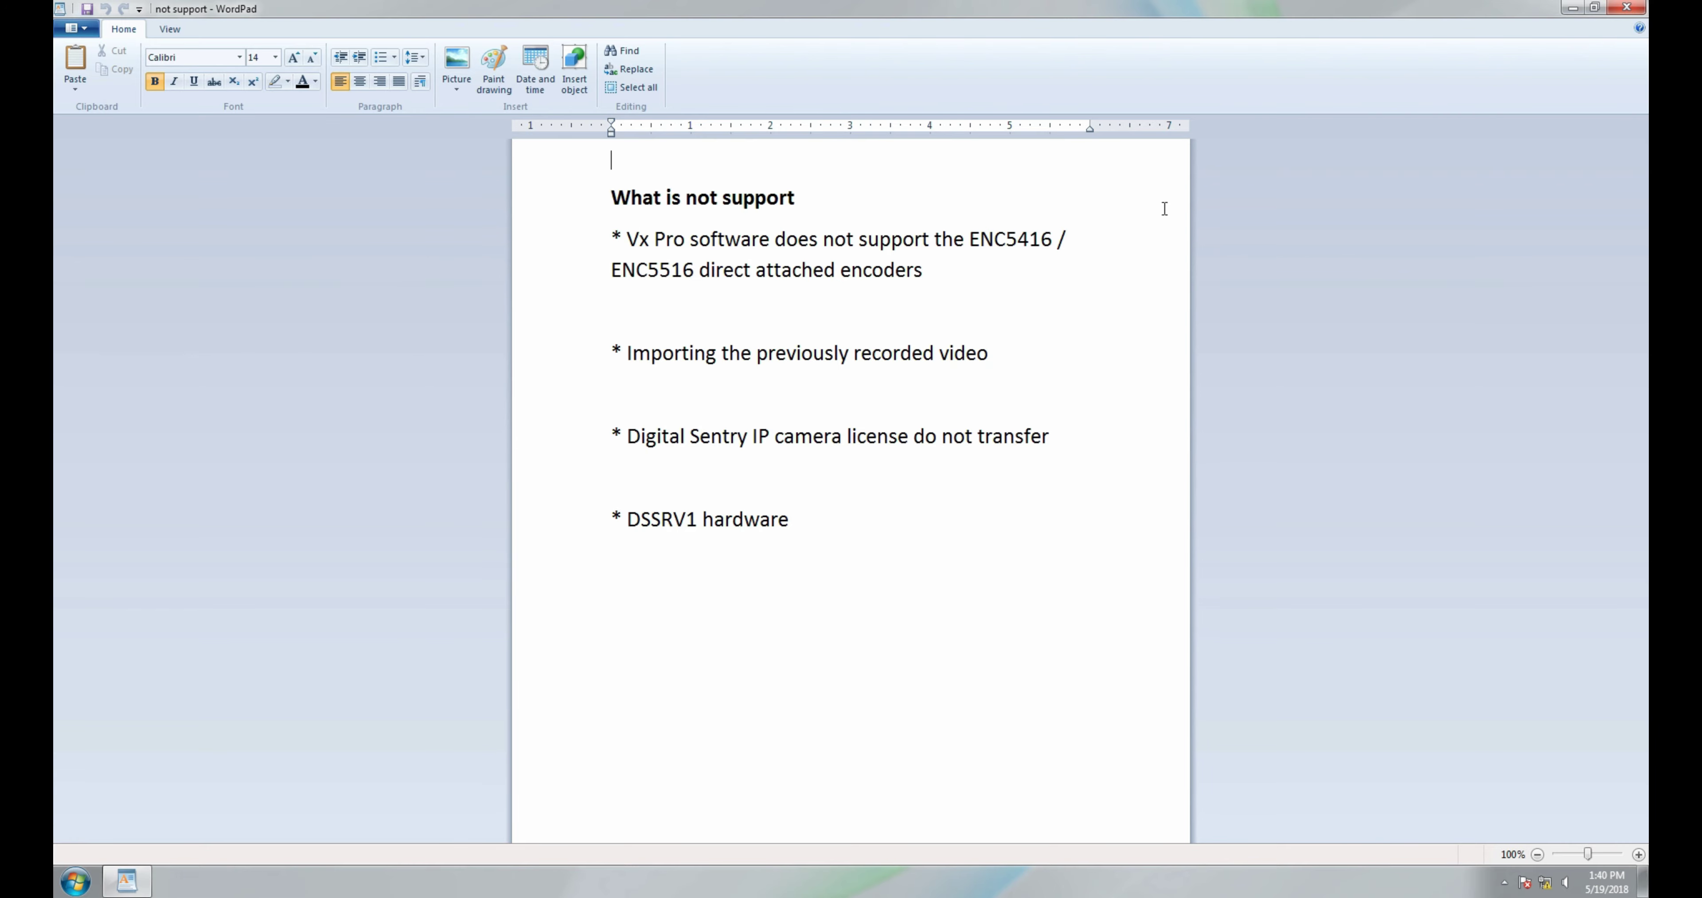
{"action": "left_click", "coordinate": [1640, 7]}
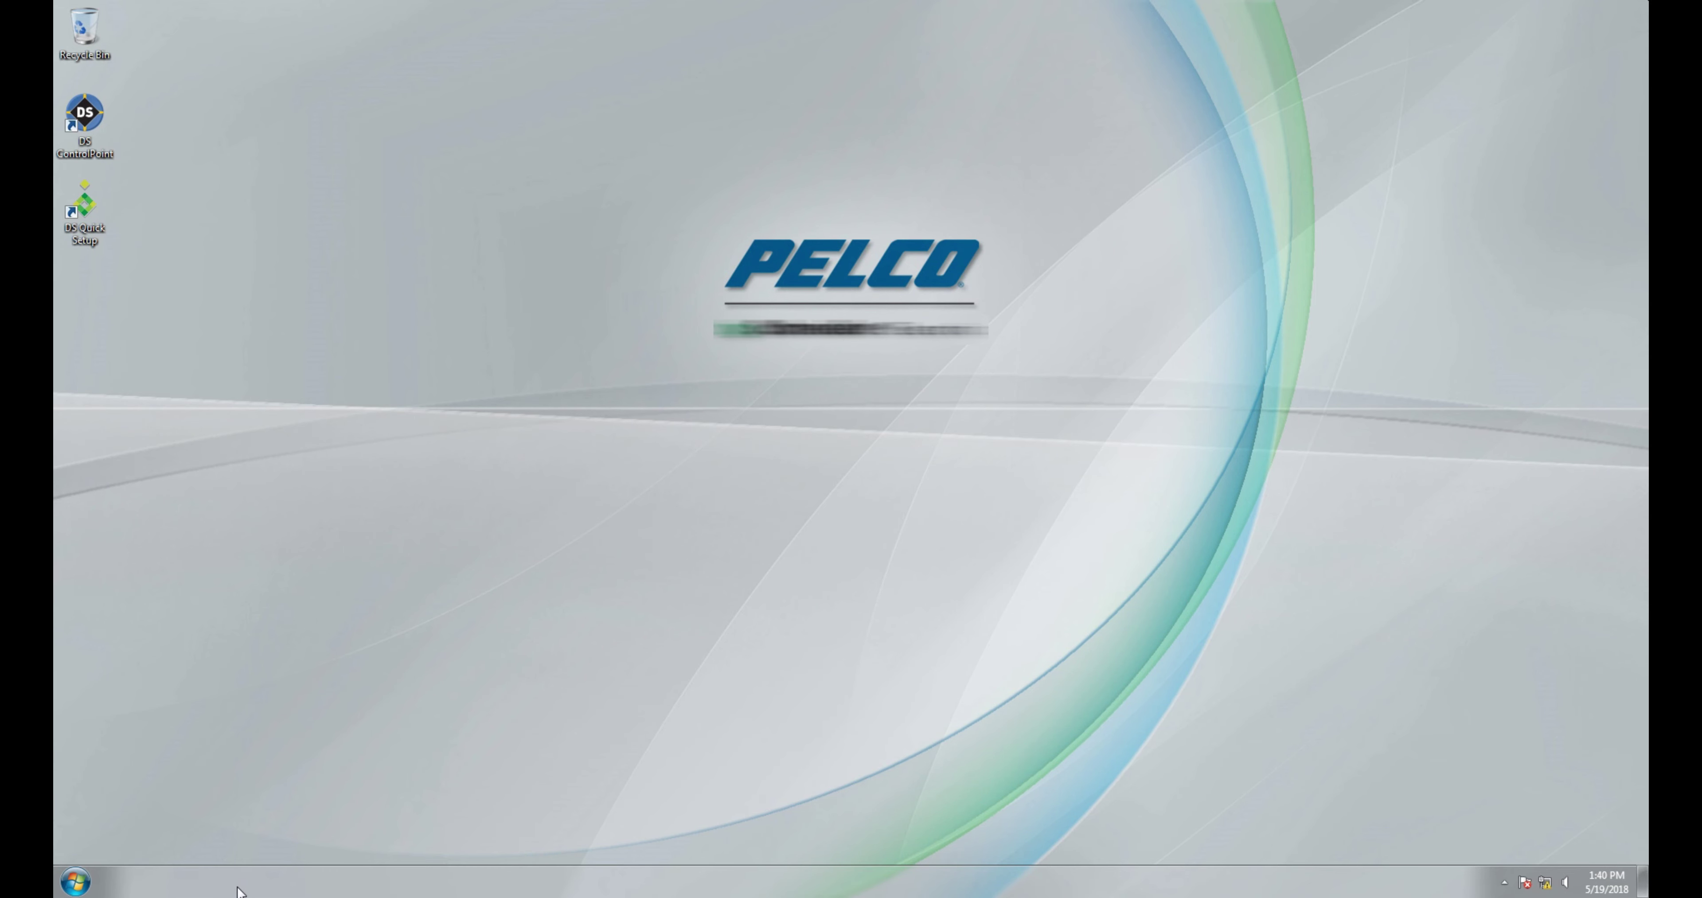
{"action": "left_click", "coordinate": [77, 882]}
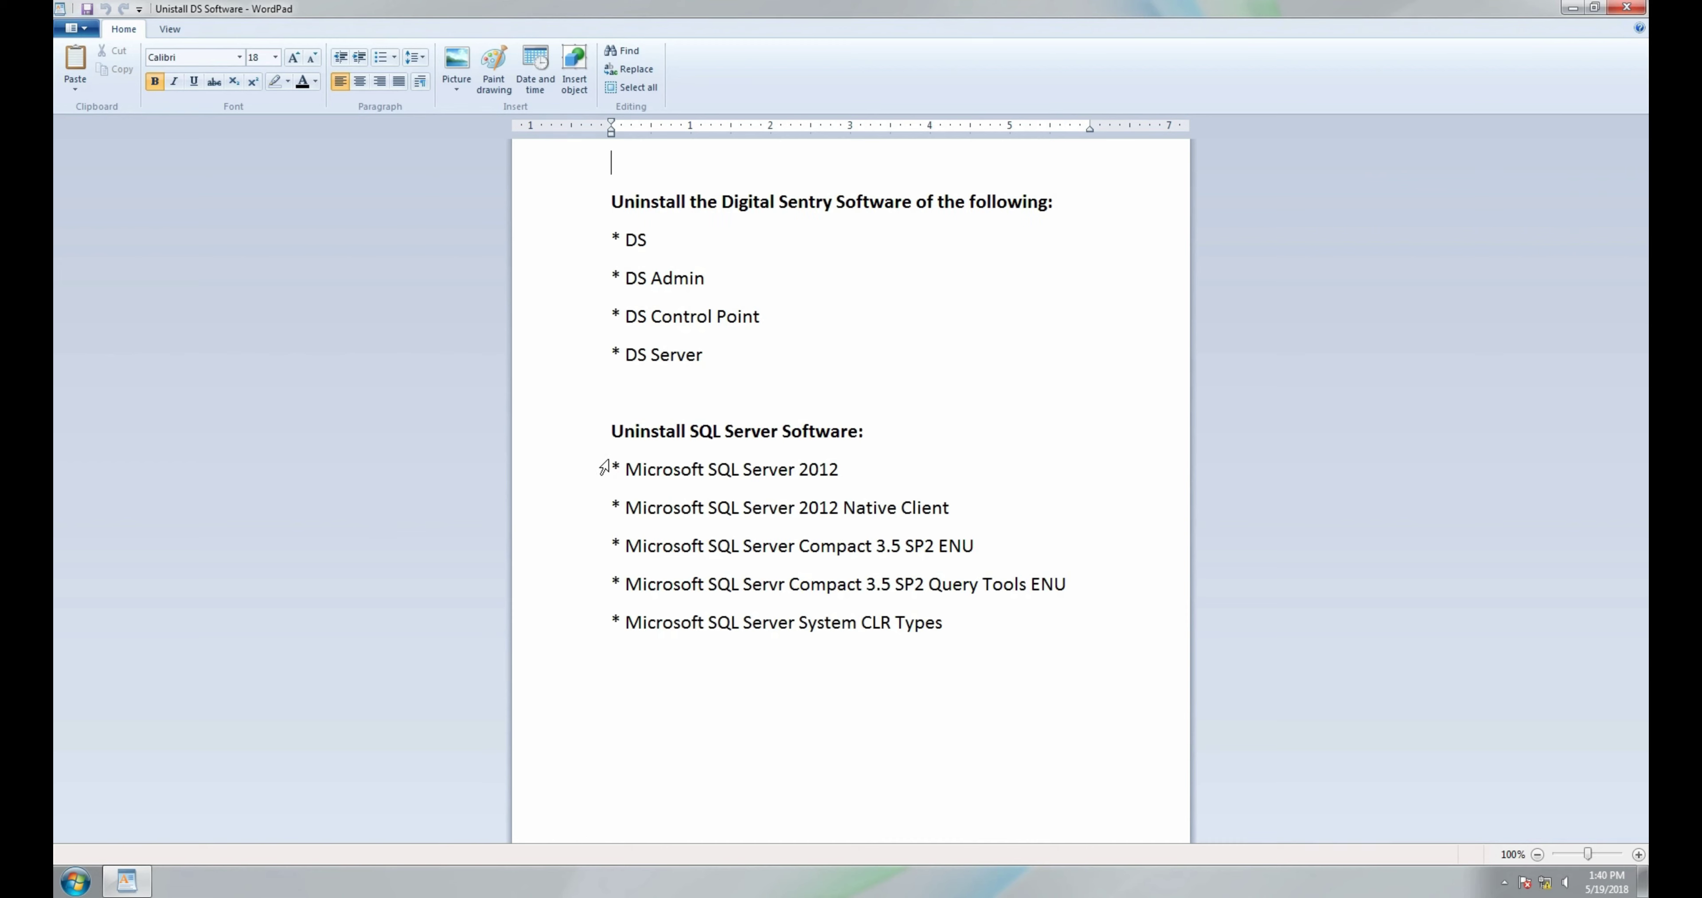
{"action": "left_click", "coordinate": [1626, 8]}
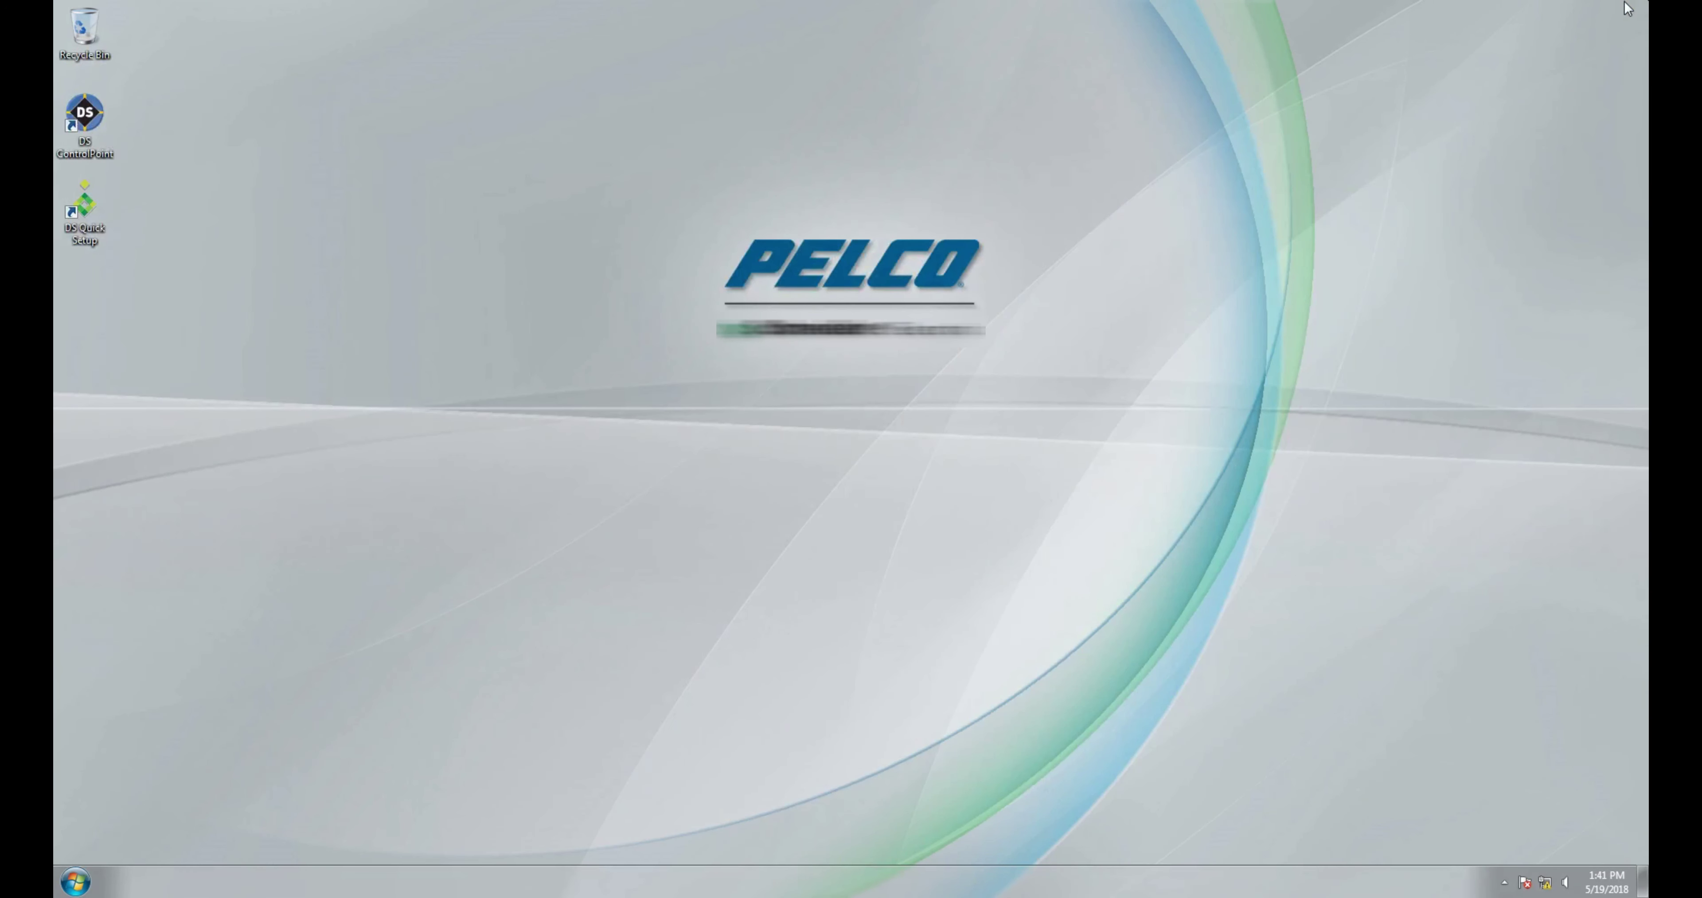
Uninstall the Pelco program DS using Programs and Features in Control Panel.
{"action": "left_click", "coordinate": [71, 891]}
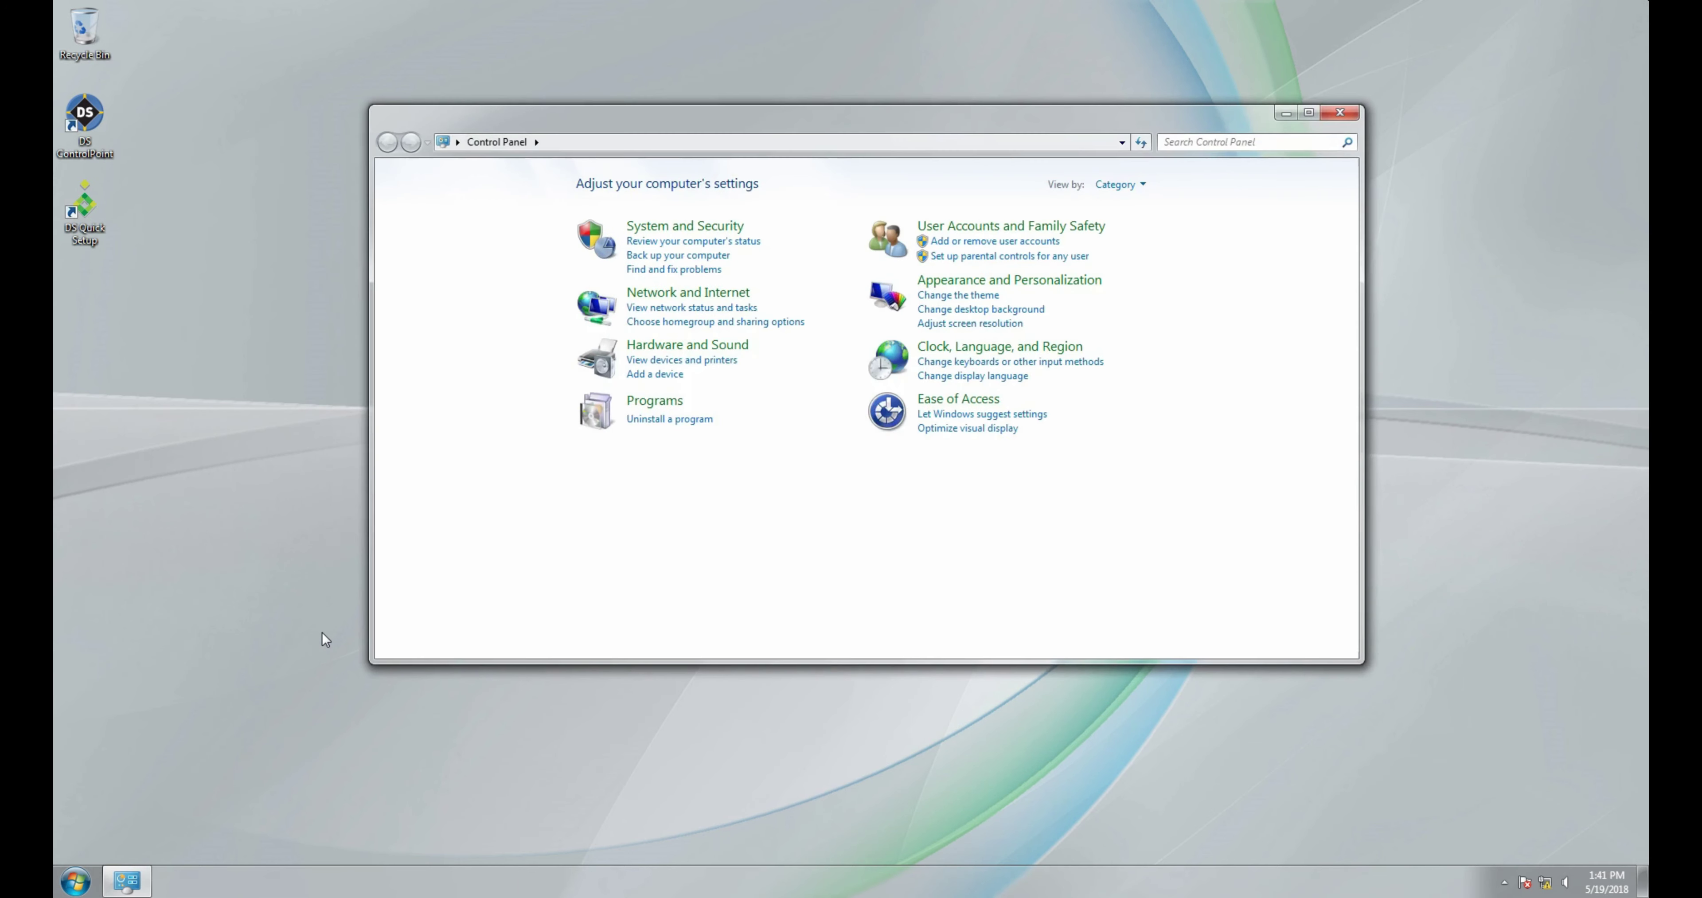
{"action": "left_click", "coordinate": [651, 403]}
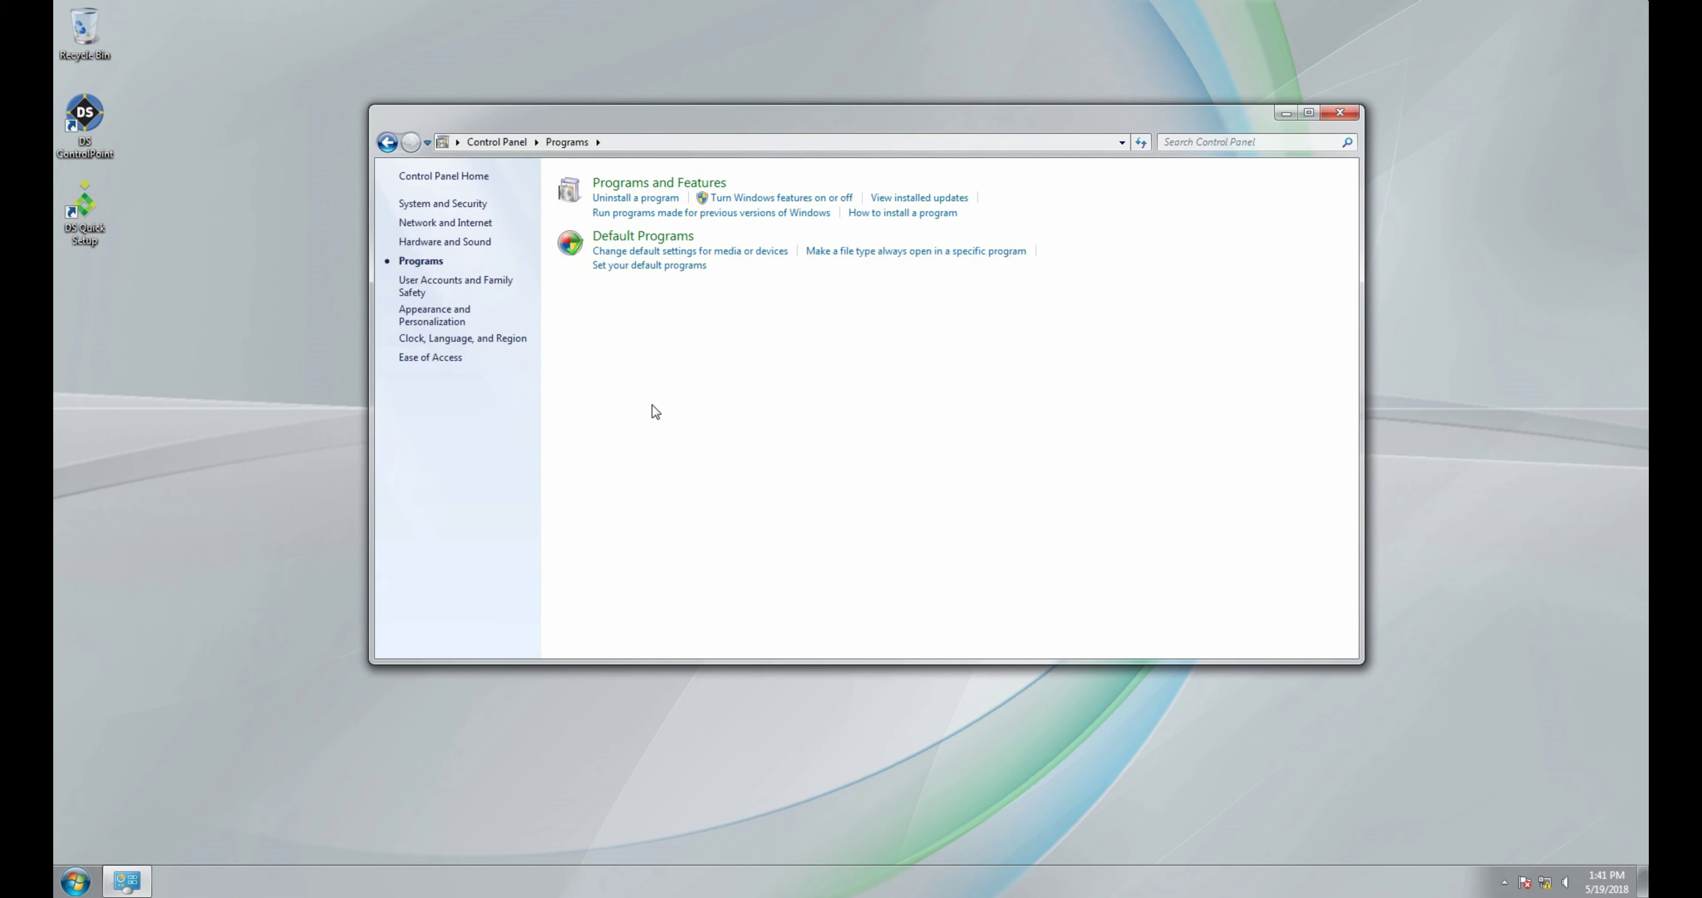
{"action": "left_click", "coordinate": [649, 184]}
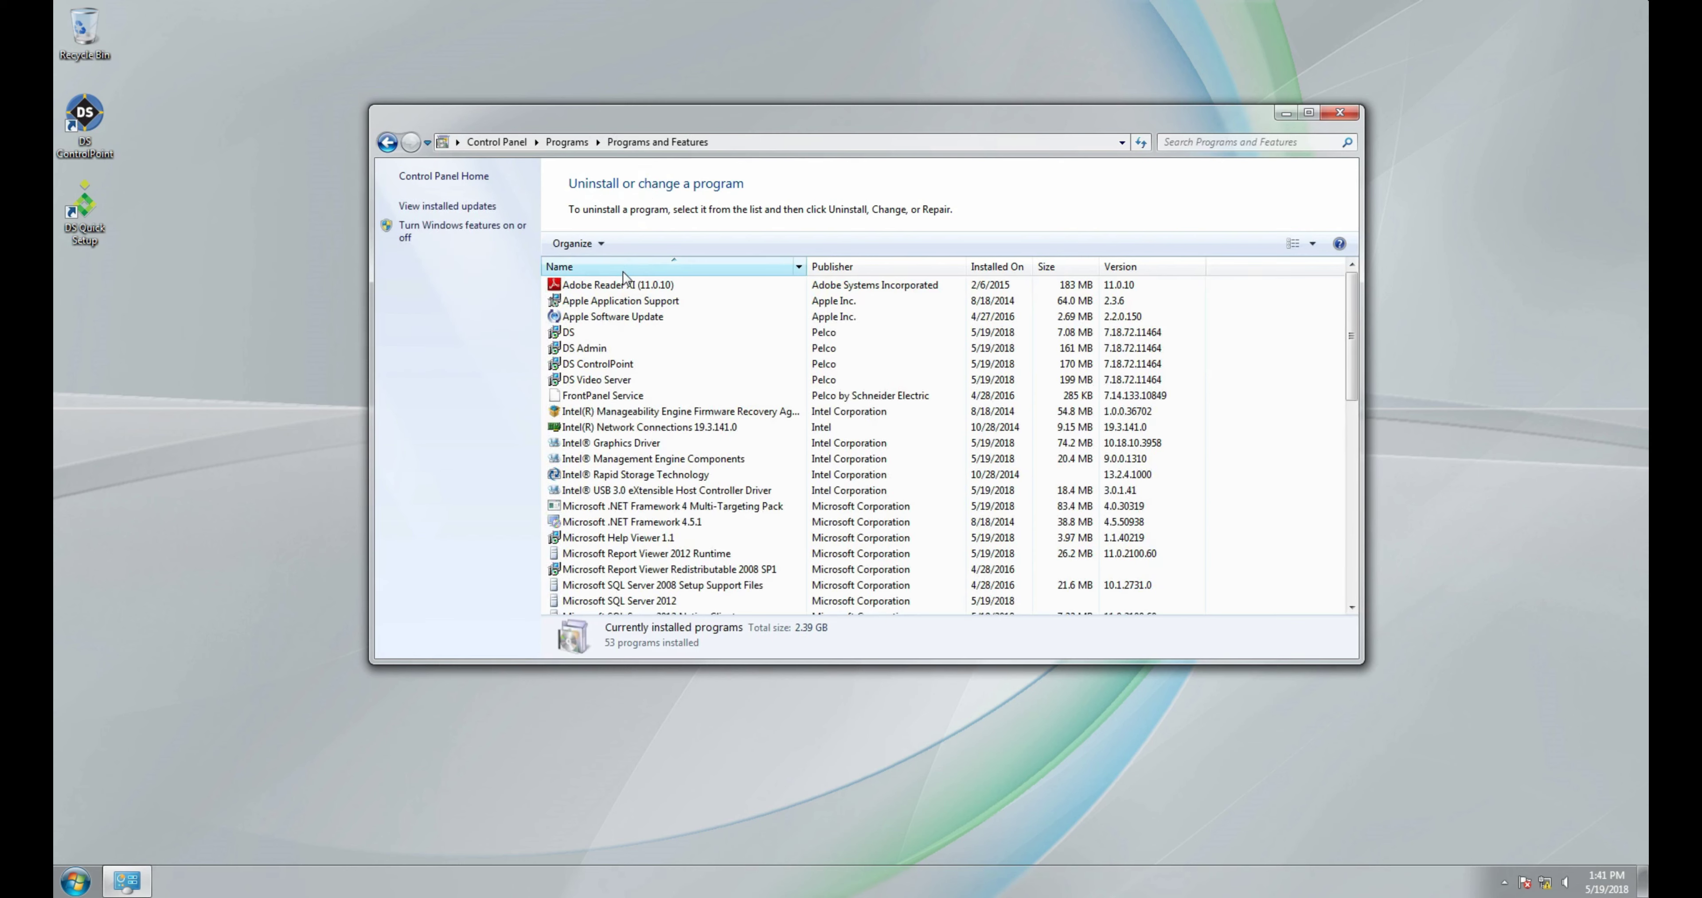
{"action": "left_click", "coordinate": [598, 331]}
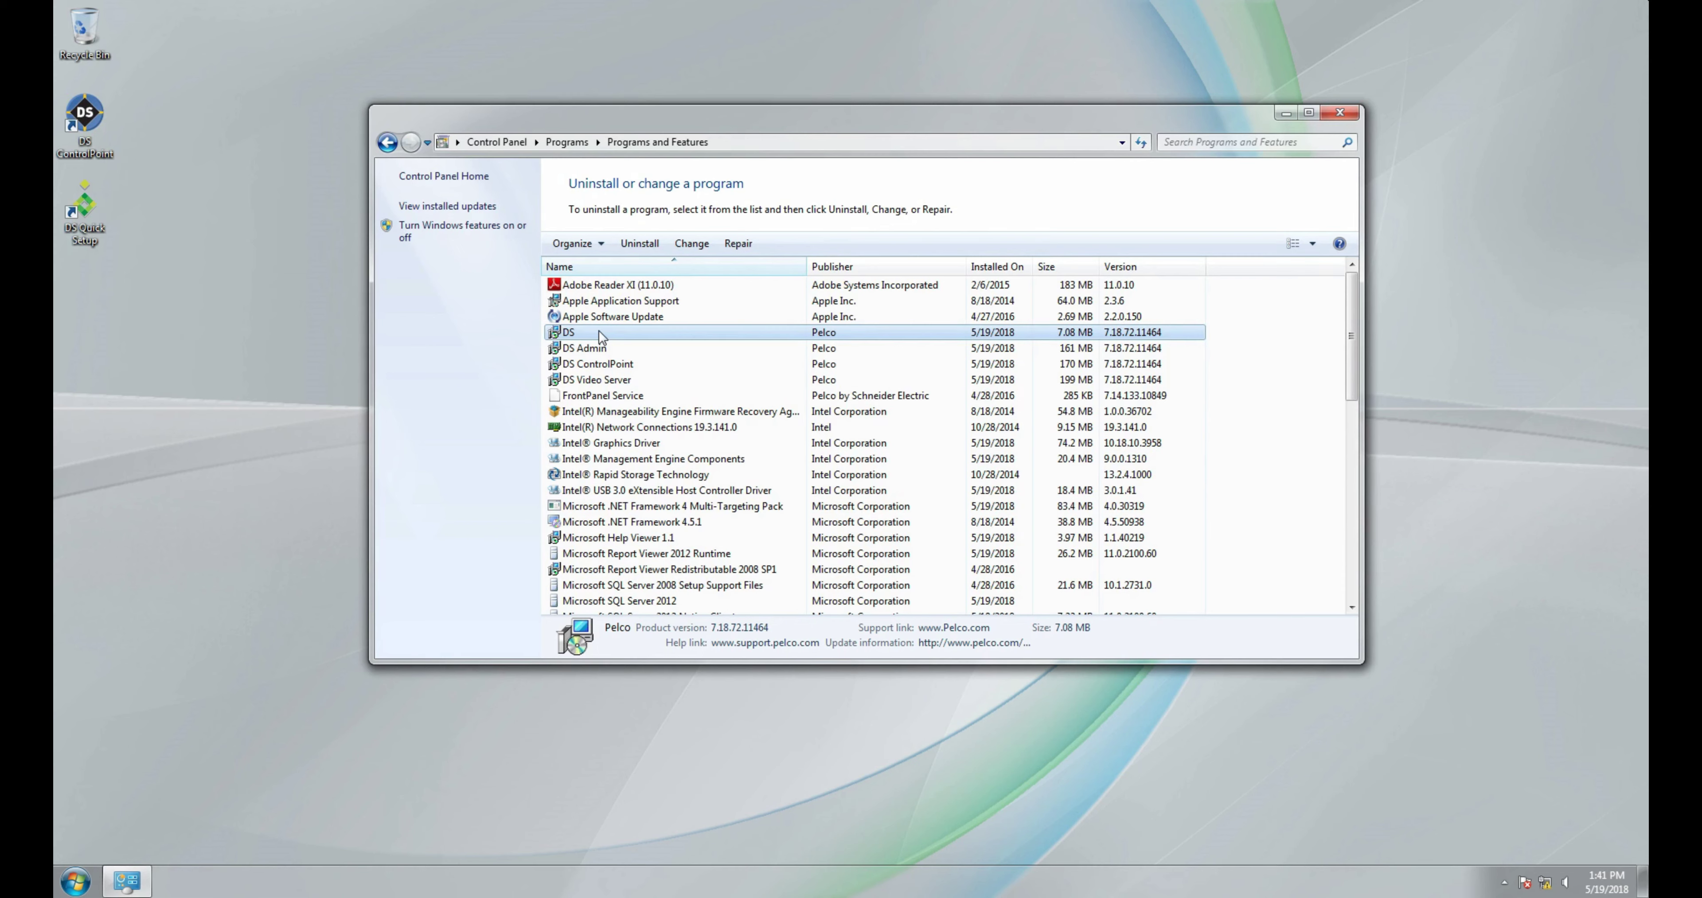
{"action": "left_click", "coordinate": [639, 244]}
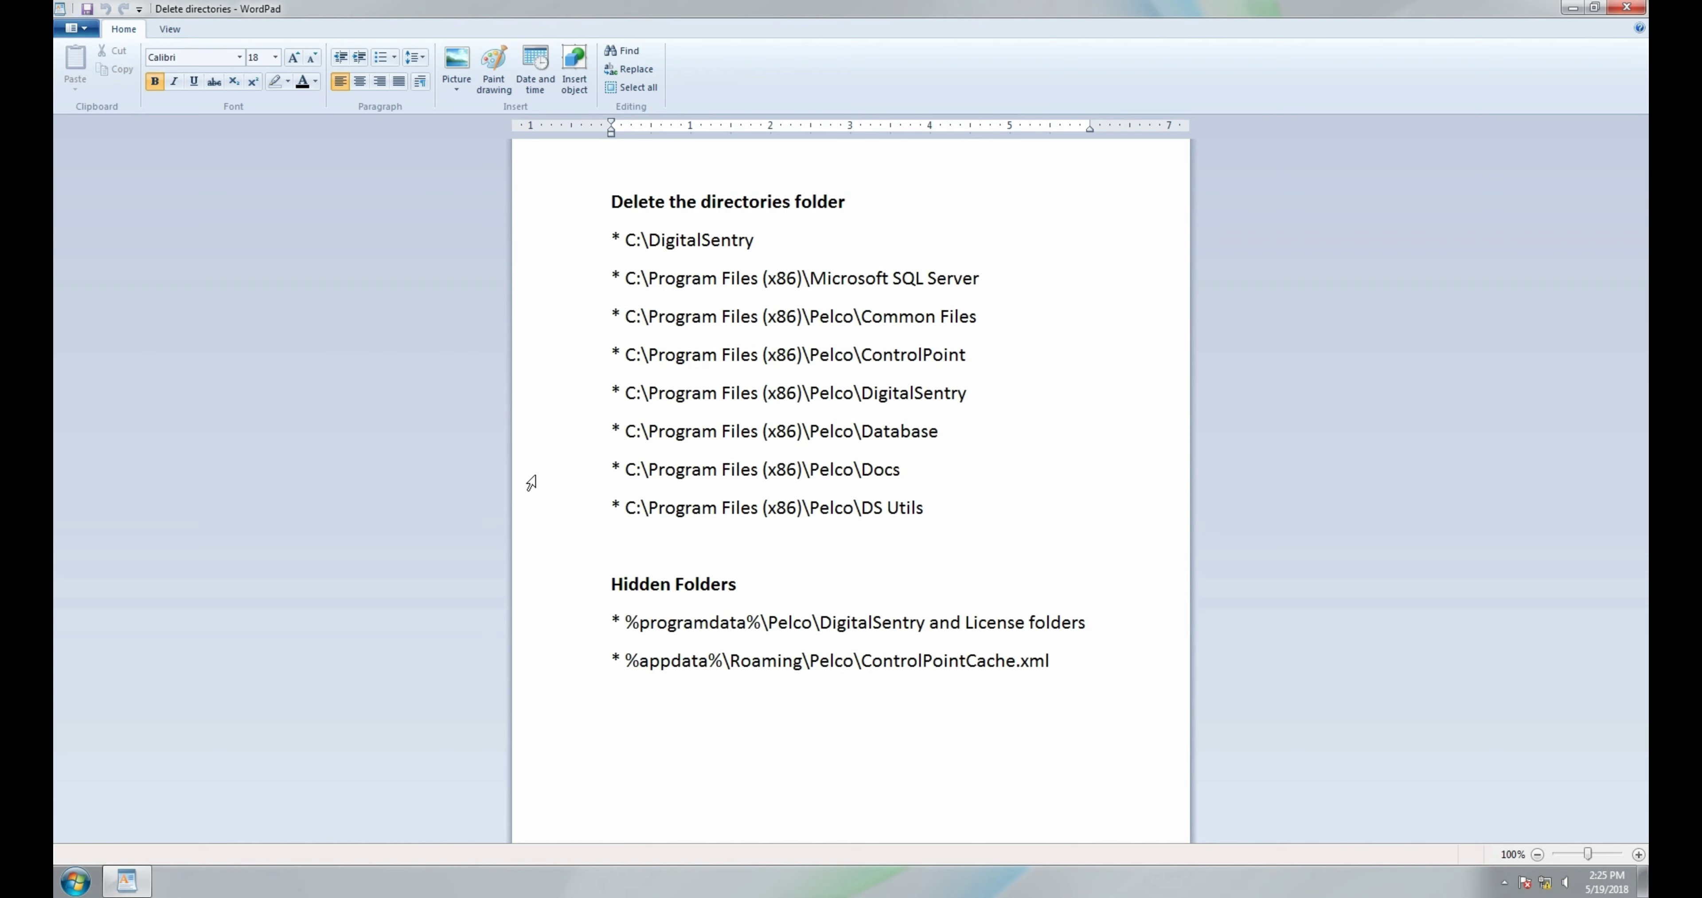
Delete the DigitalSentry folder from the root of the DS (C:) drive.
{"action": "left_click", "coordinate": [75, 880]}
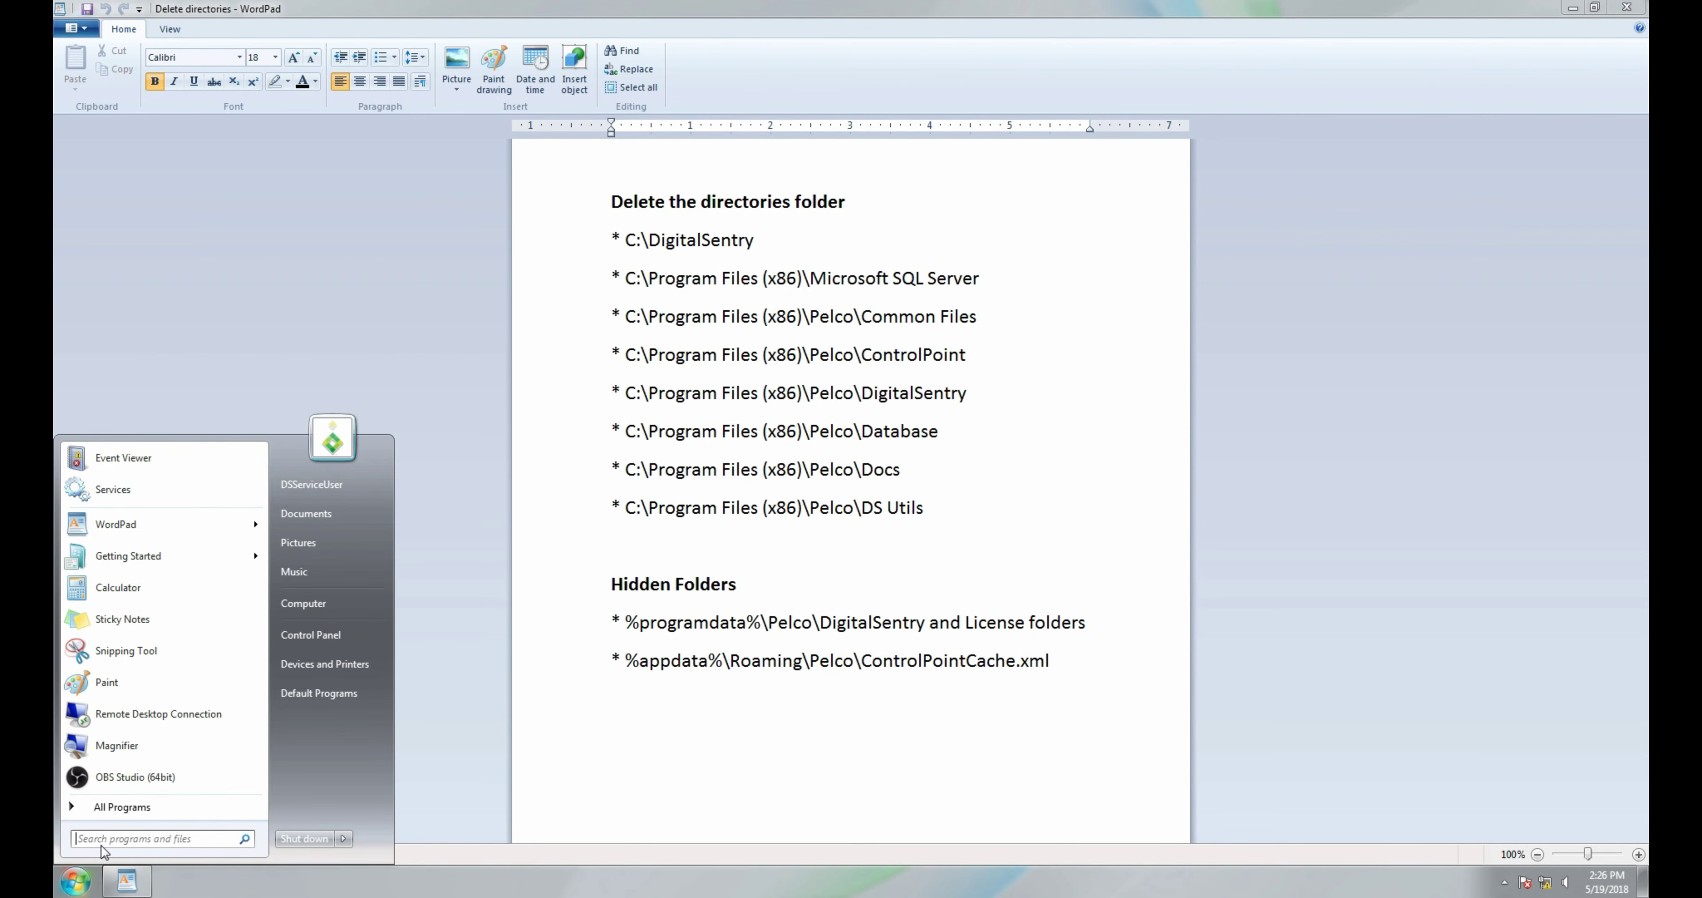
{"action": "left_click", "coordinate": [339, 604]}
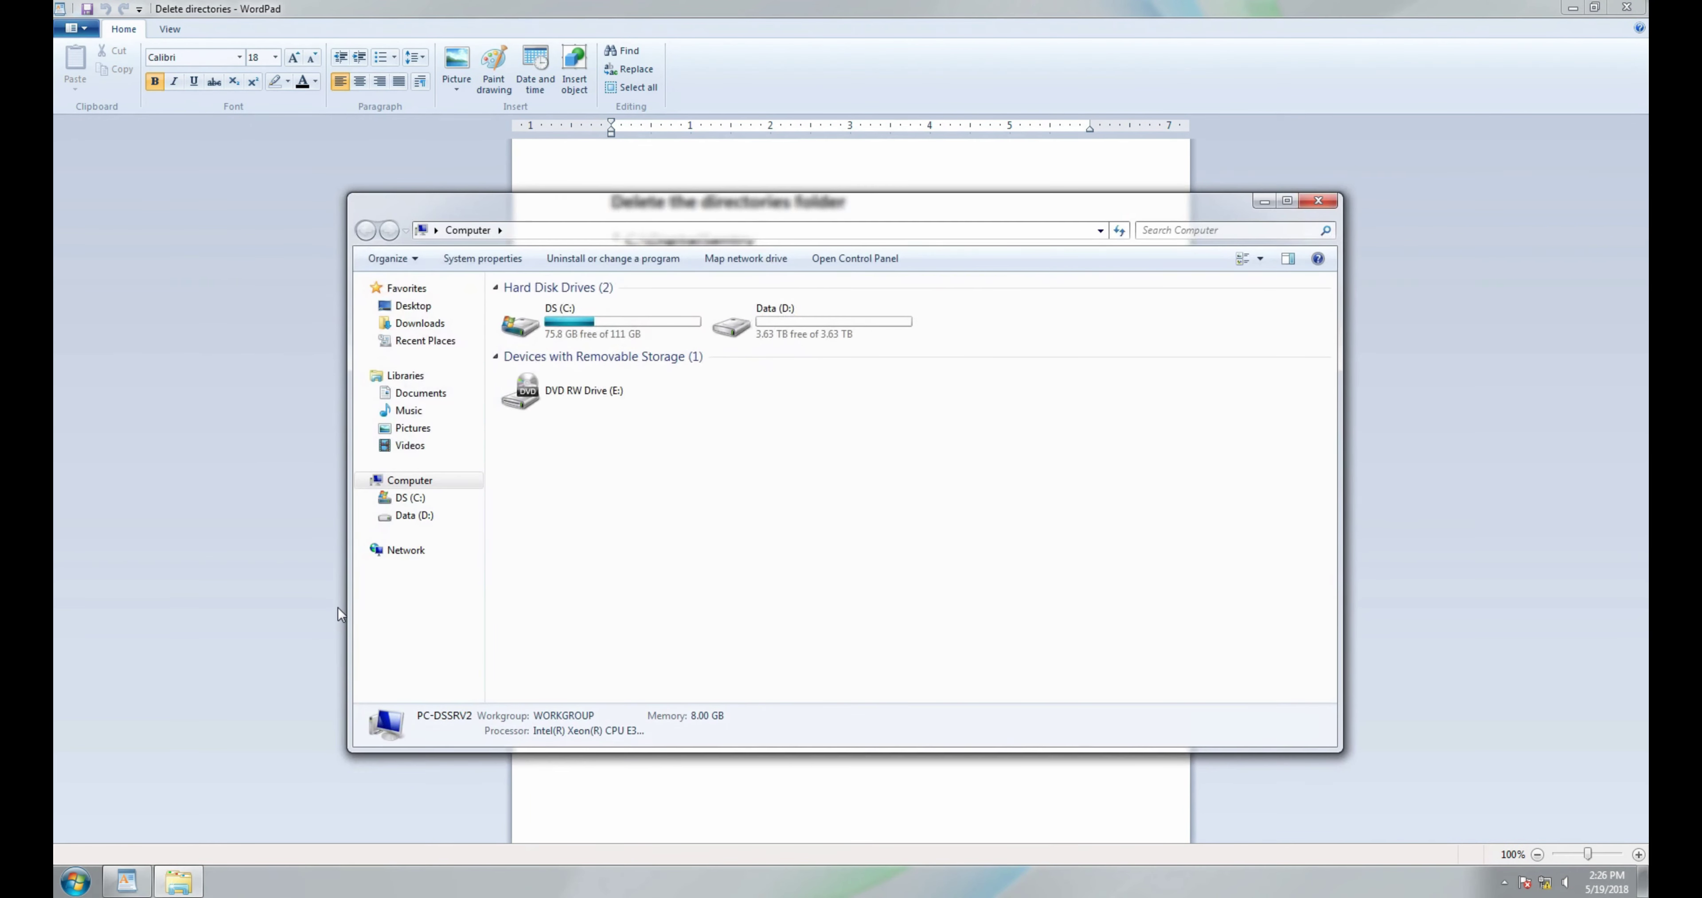
{"action": "double_click", "coordinate": [586, 317]}
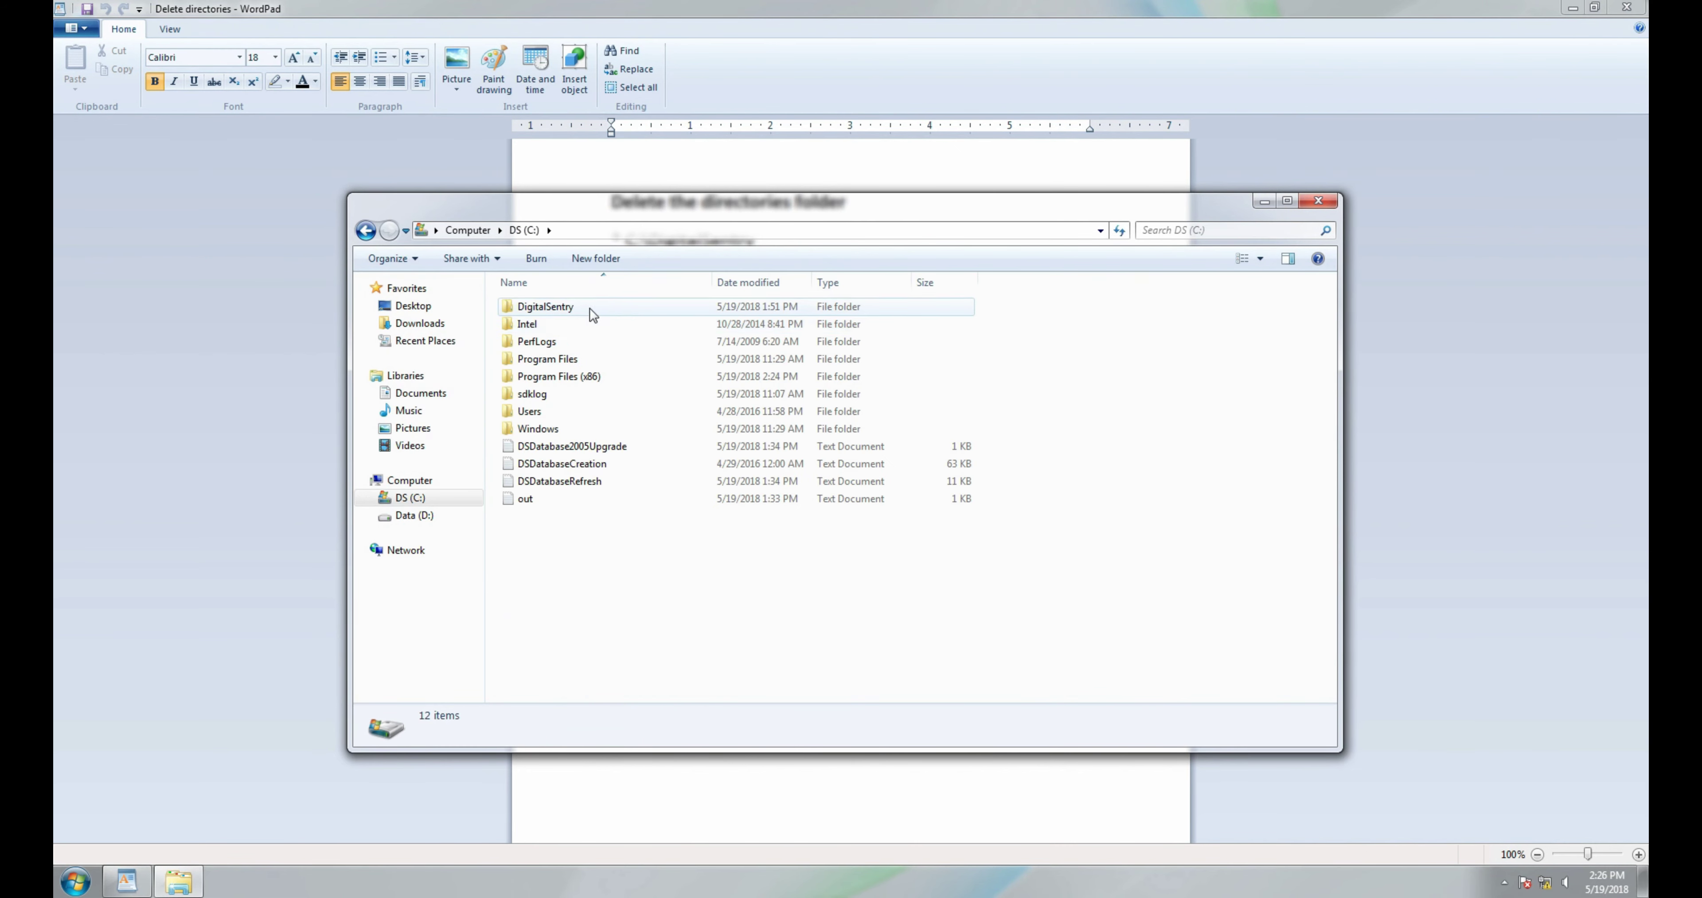
{"action": "left_click", "coordinate": [592, 306]}
{"action": "right_click", "coordinate": [589, 305]}
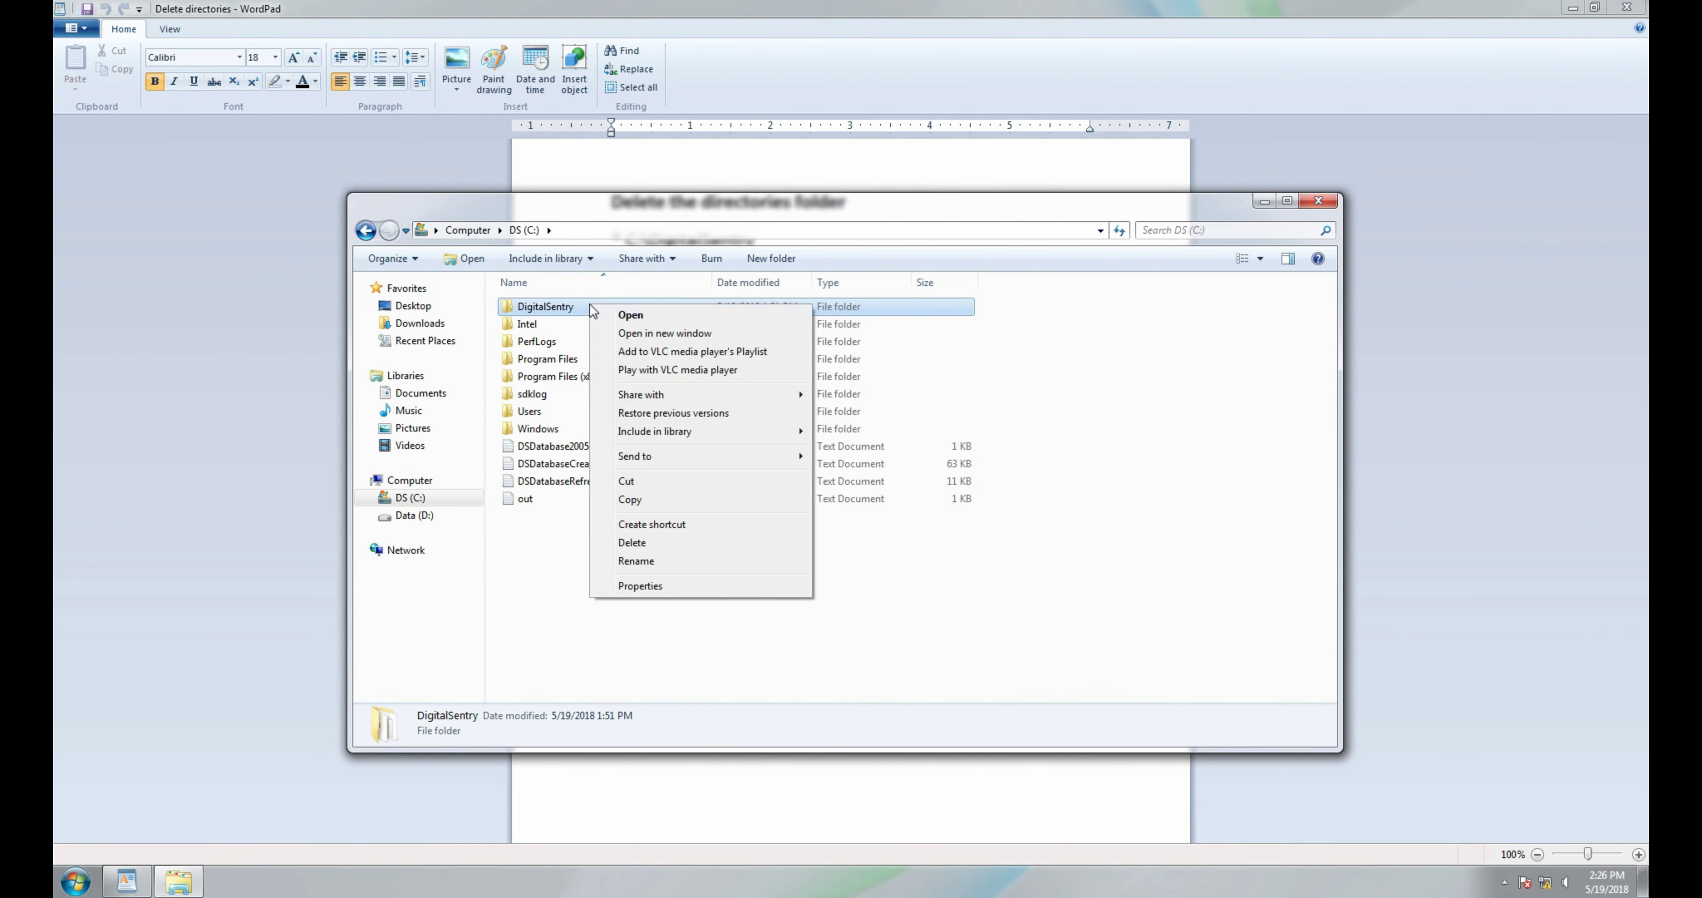
{"action": "left_click", "coordinate": [642, 541]}
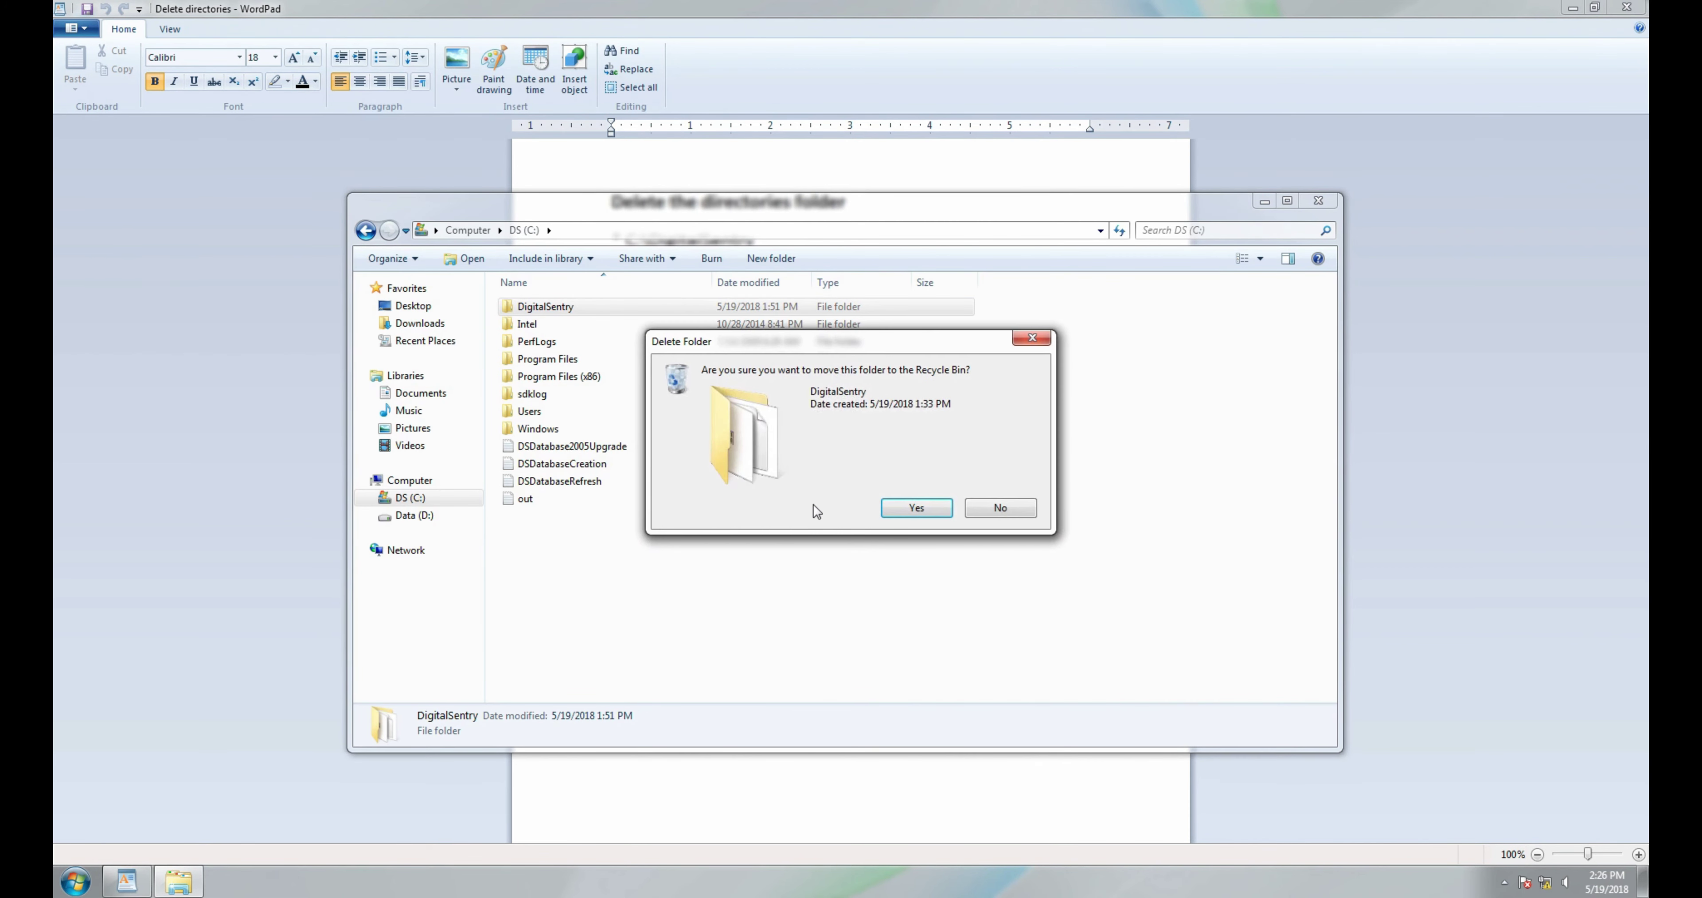
{"action": "left_click", "coordinate": [897, 503]}
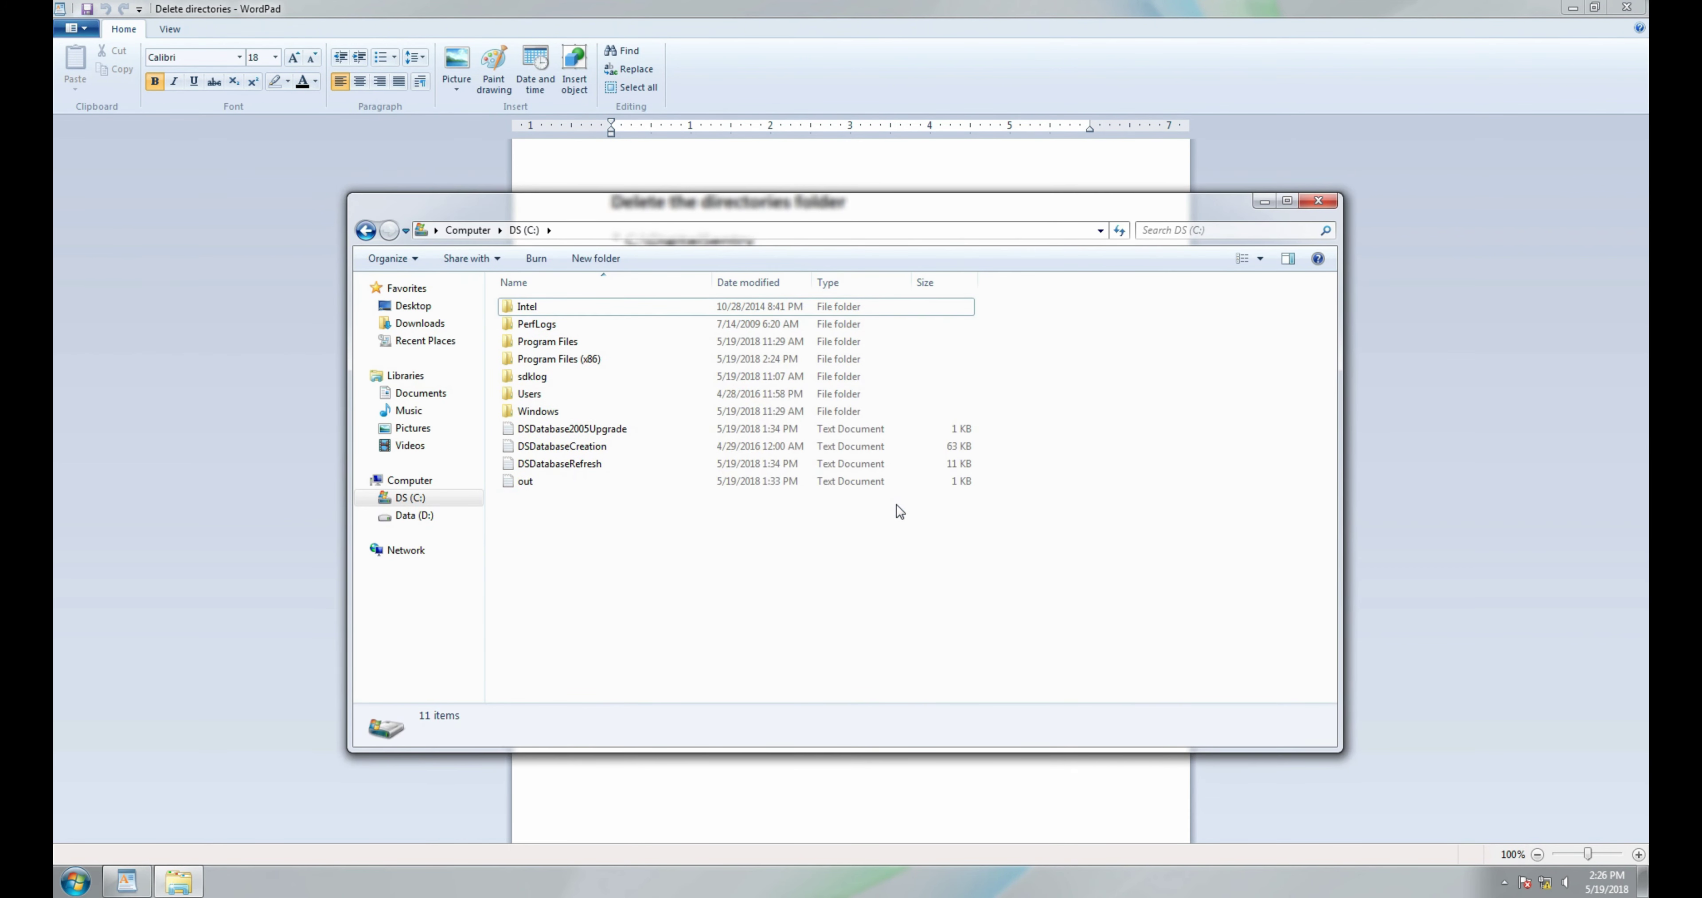
Delete the Microsoft SQL Server folder from C:\Program Files (x86).
{"action": "double_click", "coordinate": [662, 362]}
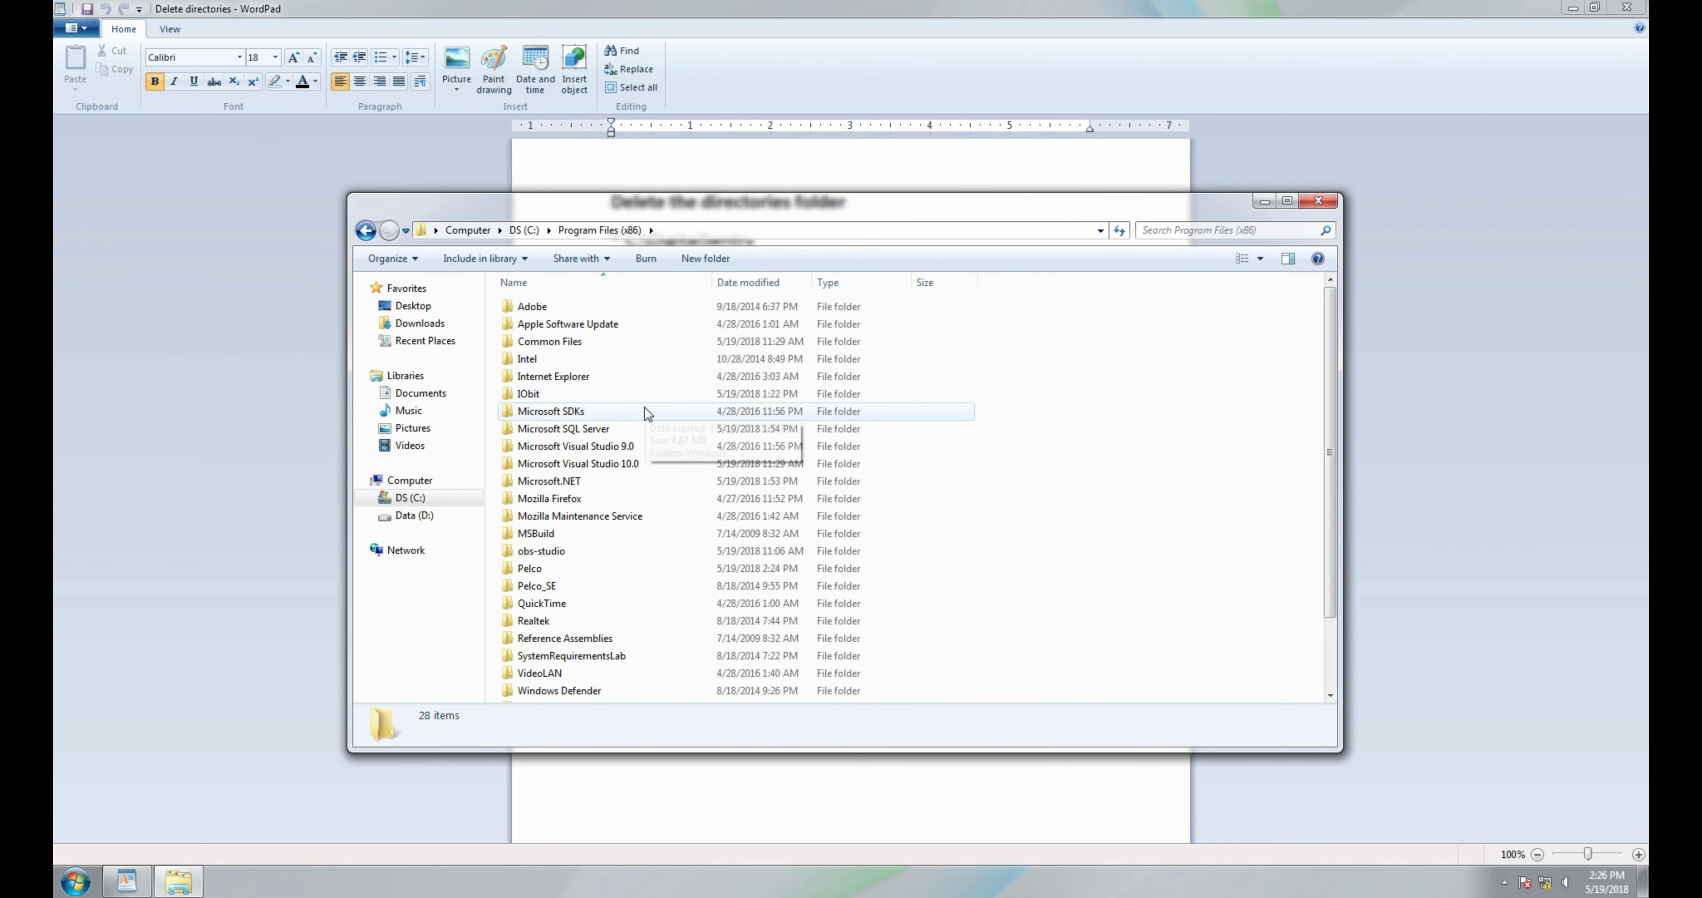
{"action": "left_click", "coordinate": [633, 427]}
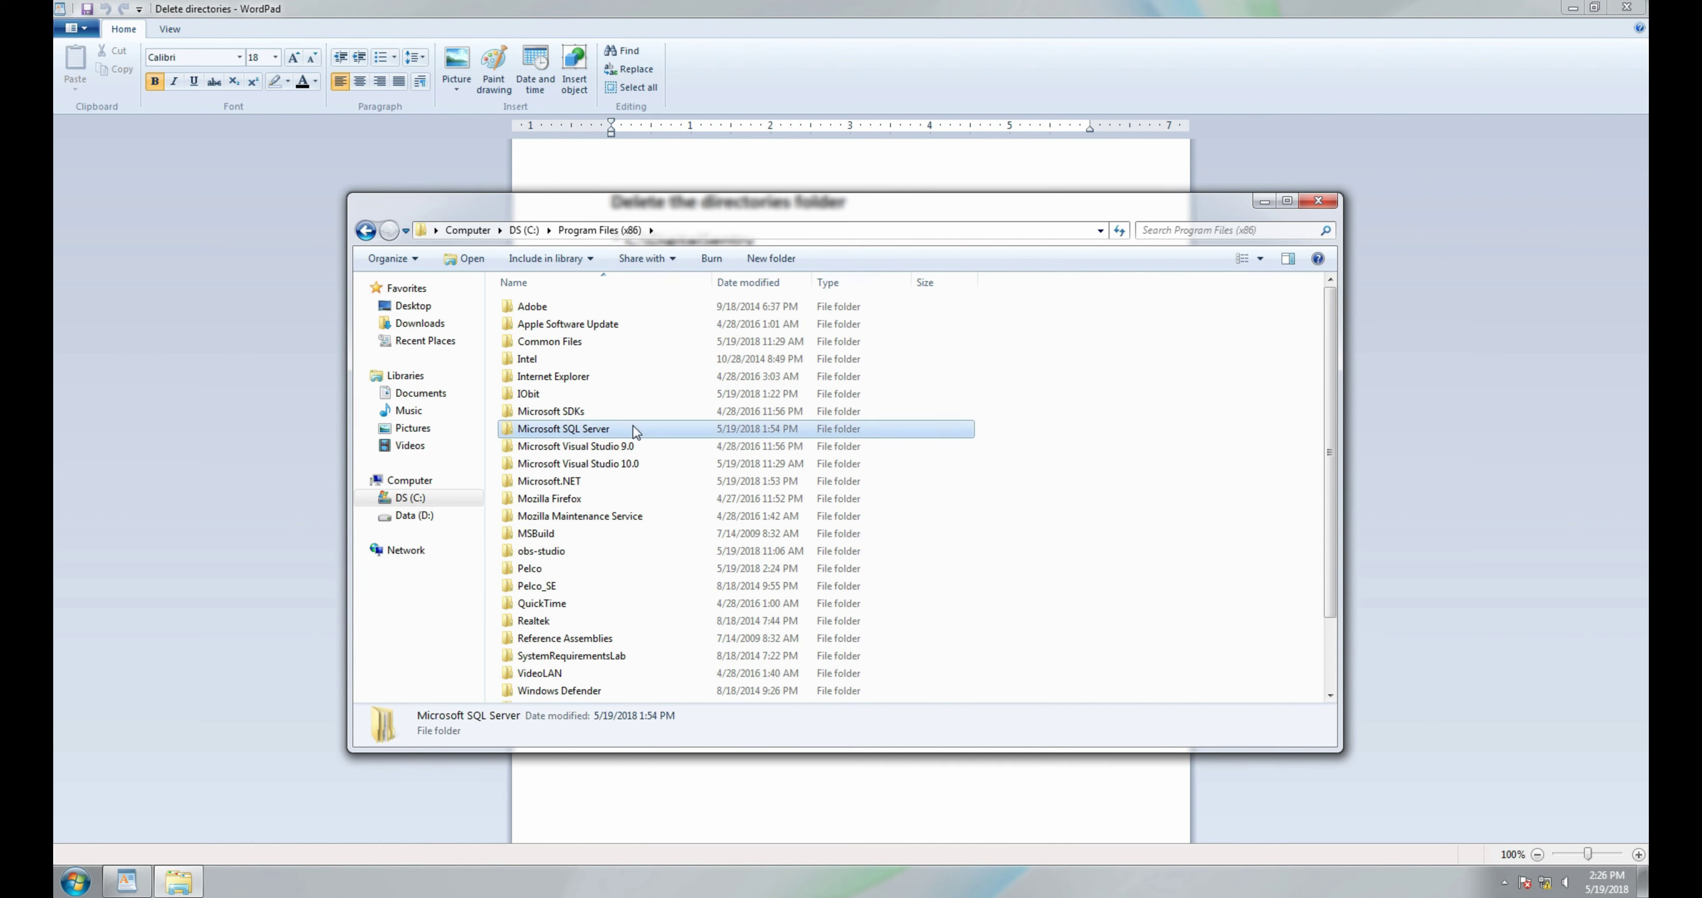
{"action": "right_click", "coordinate": [633, 427]}
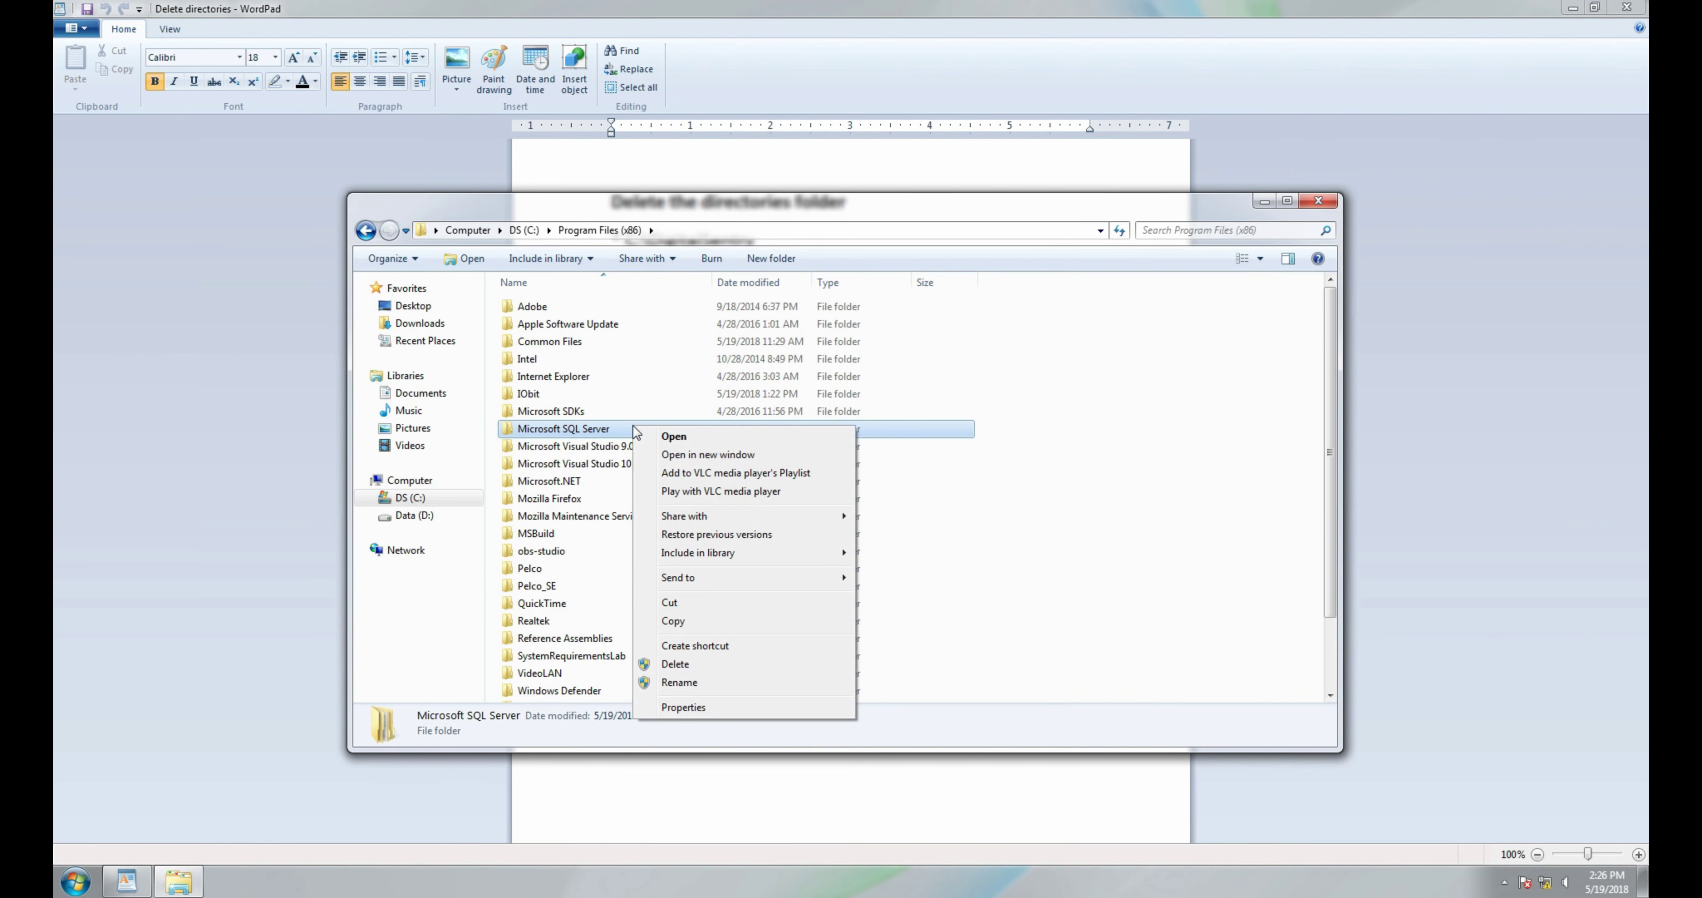
{"action": "left_click", "coordinate": [684, 661]}
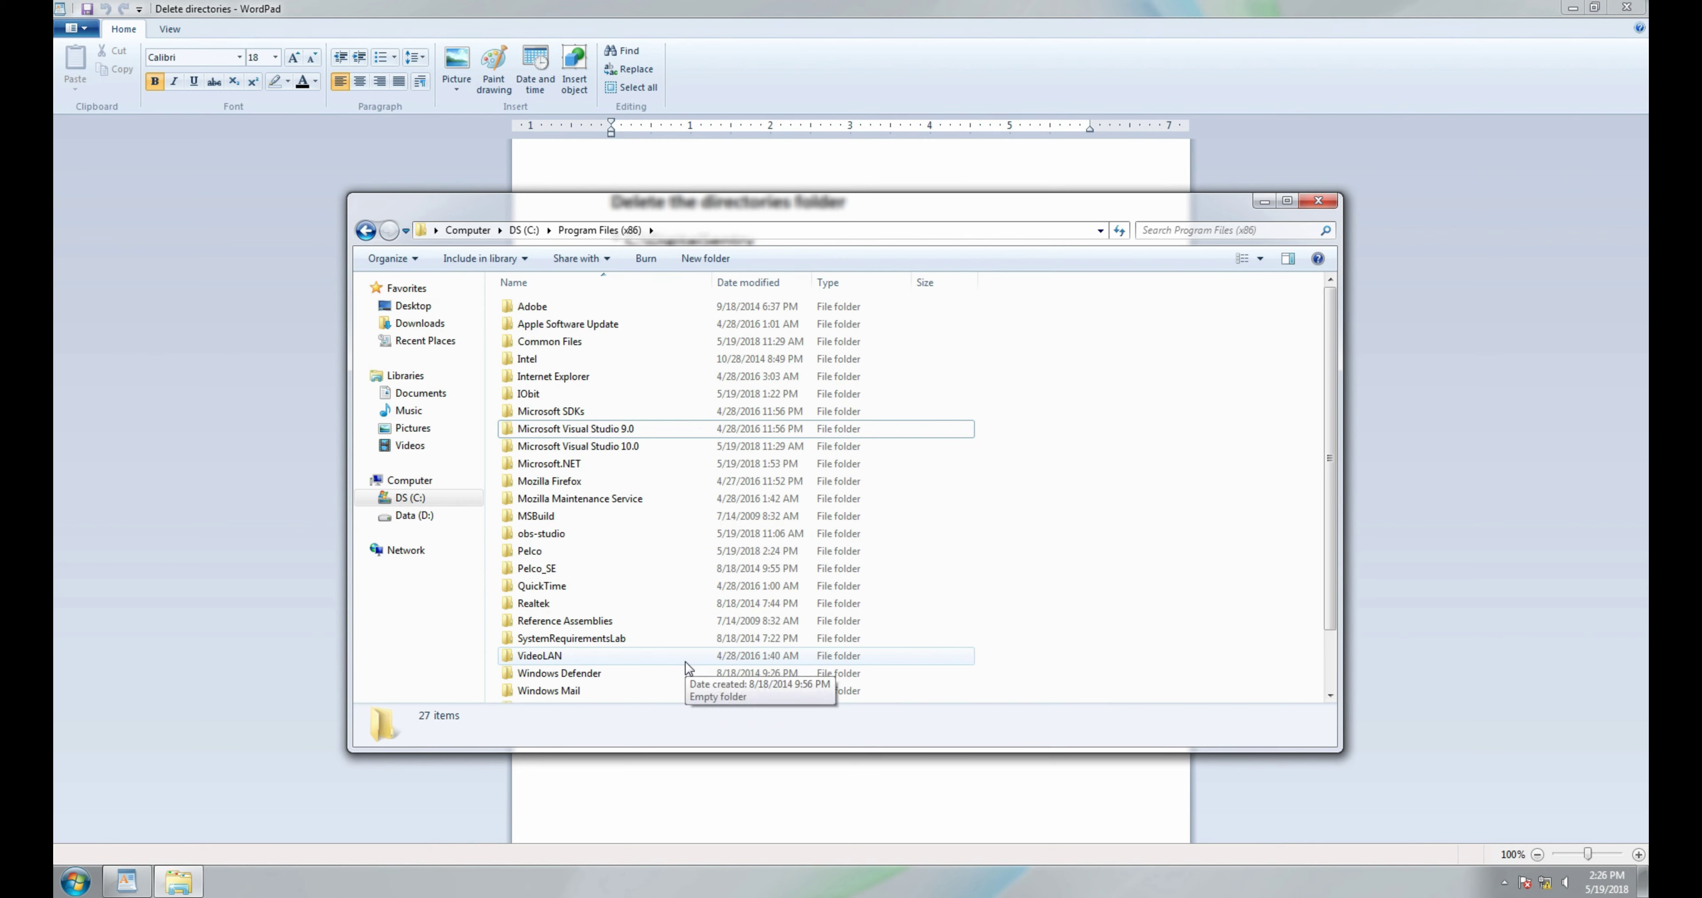
Delete the Database and DigitalSentry folders from C:\Program Files (x86)\Pelco and close the folder window.
{"action": "double_click", "coordinate": [588, 552]}
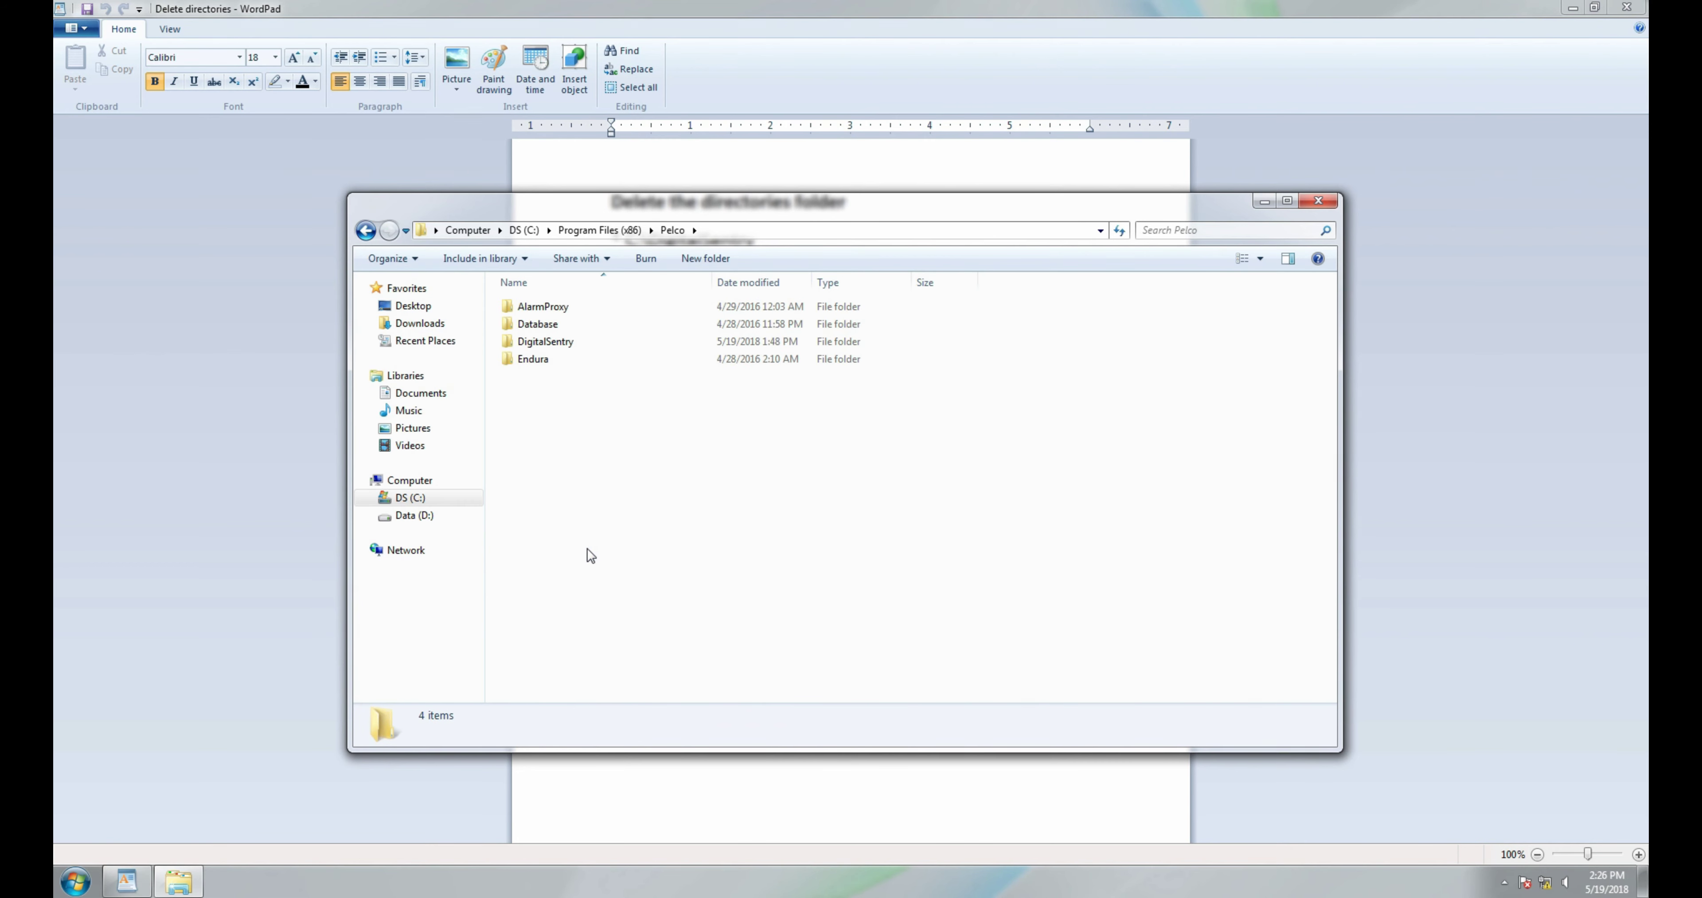
{"action": "left_click", "coordinate": [545, 325]}
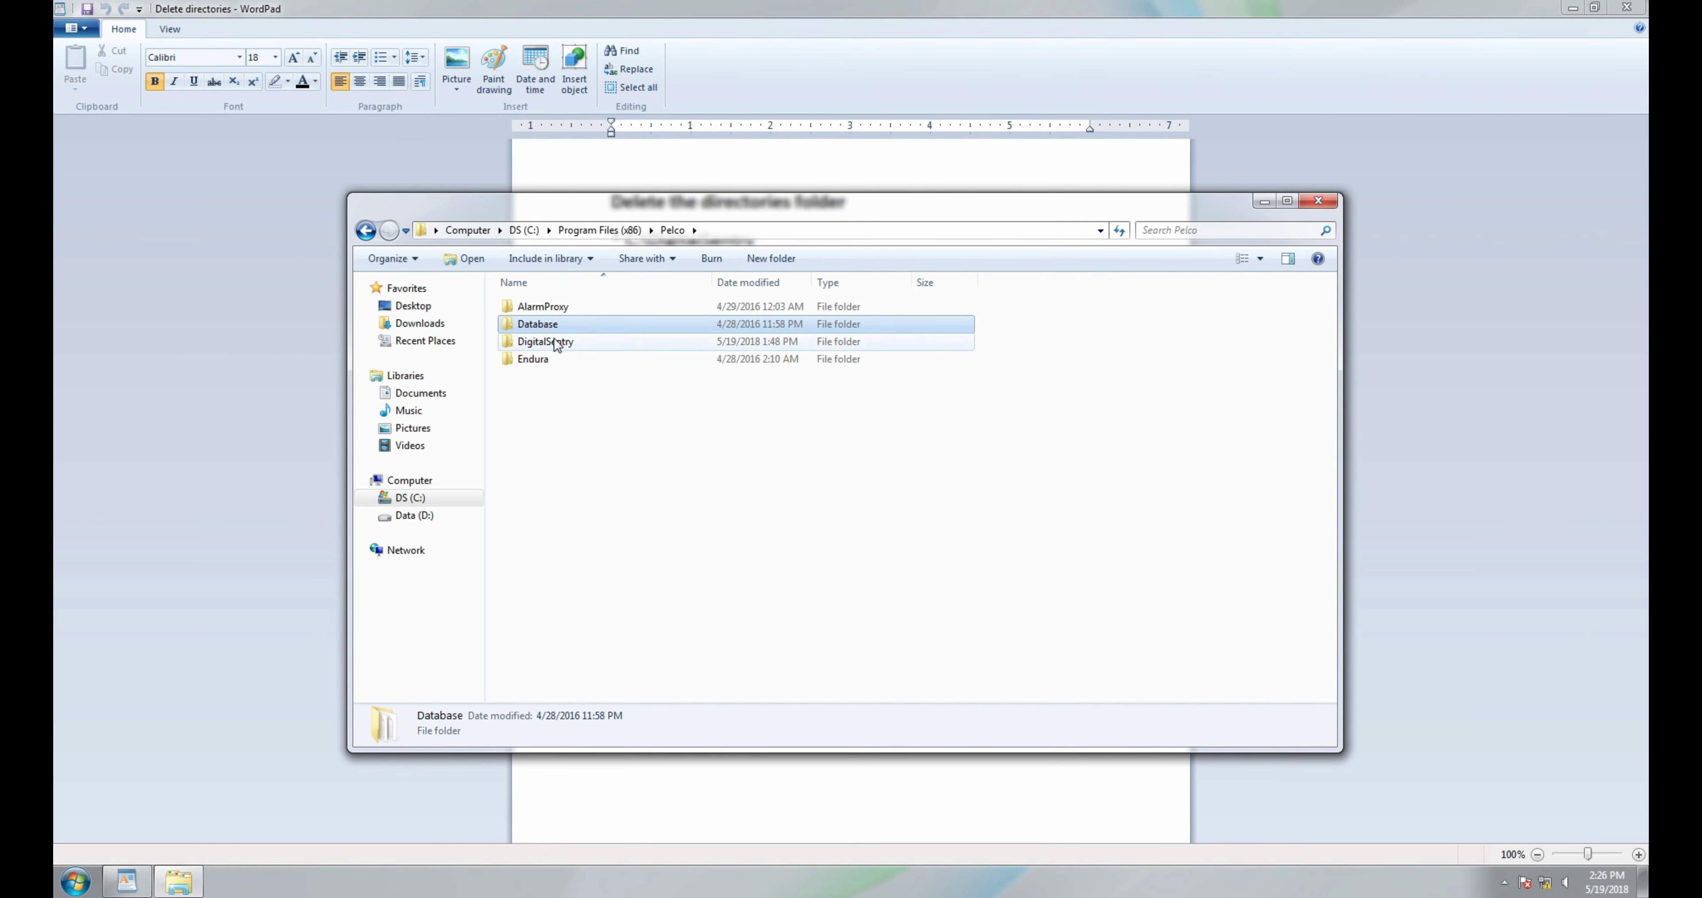
{"action": "left_click", "coordinate": [559, 342], "text": "ctrl"}
{"action": "right_click", "coordinate": [572, 344]}
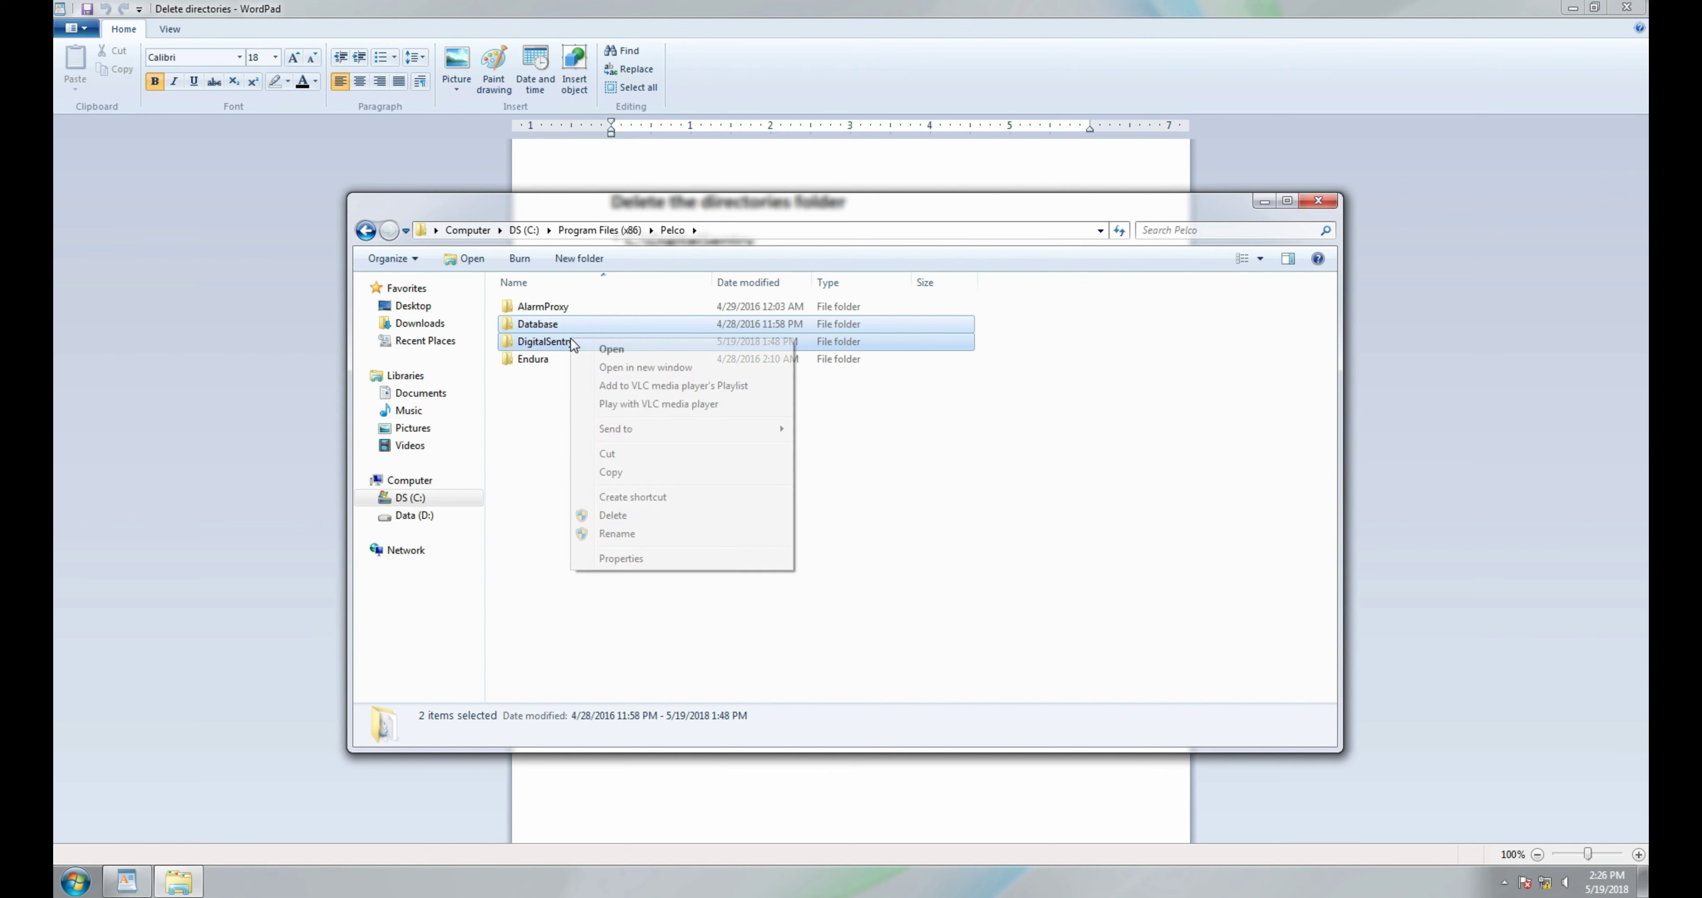
{"action": "left_click", "coordinate": [621, 515]}
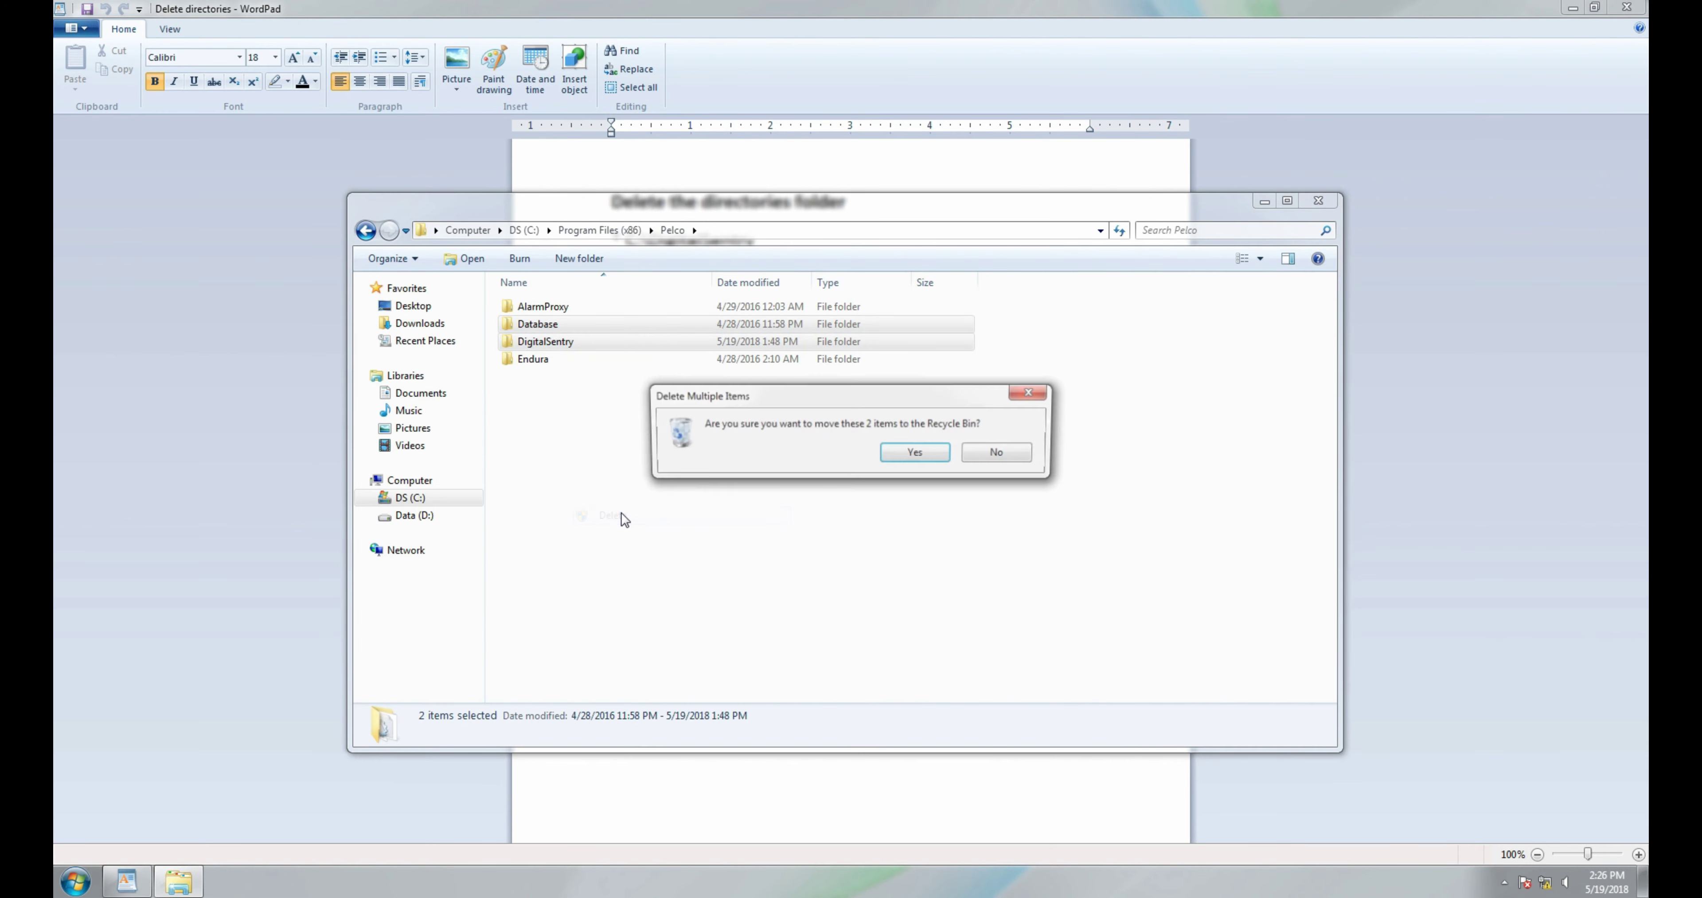
{"action": "left_click", "coordinate": [901, 455]}
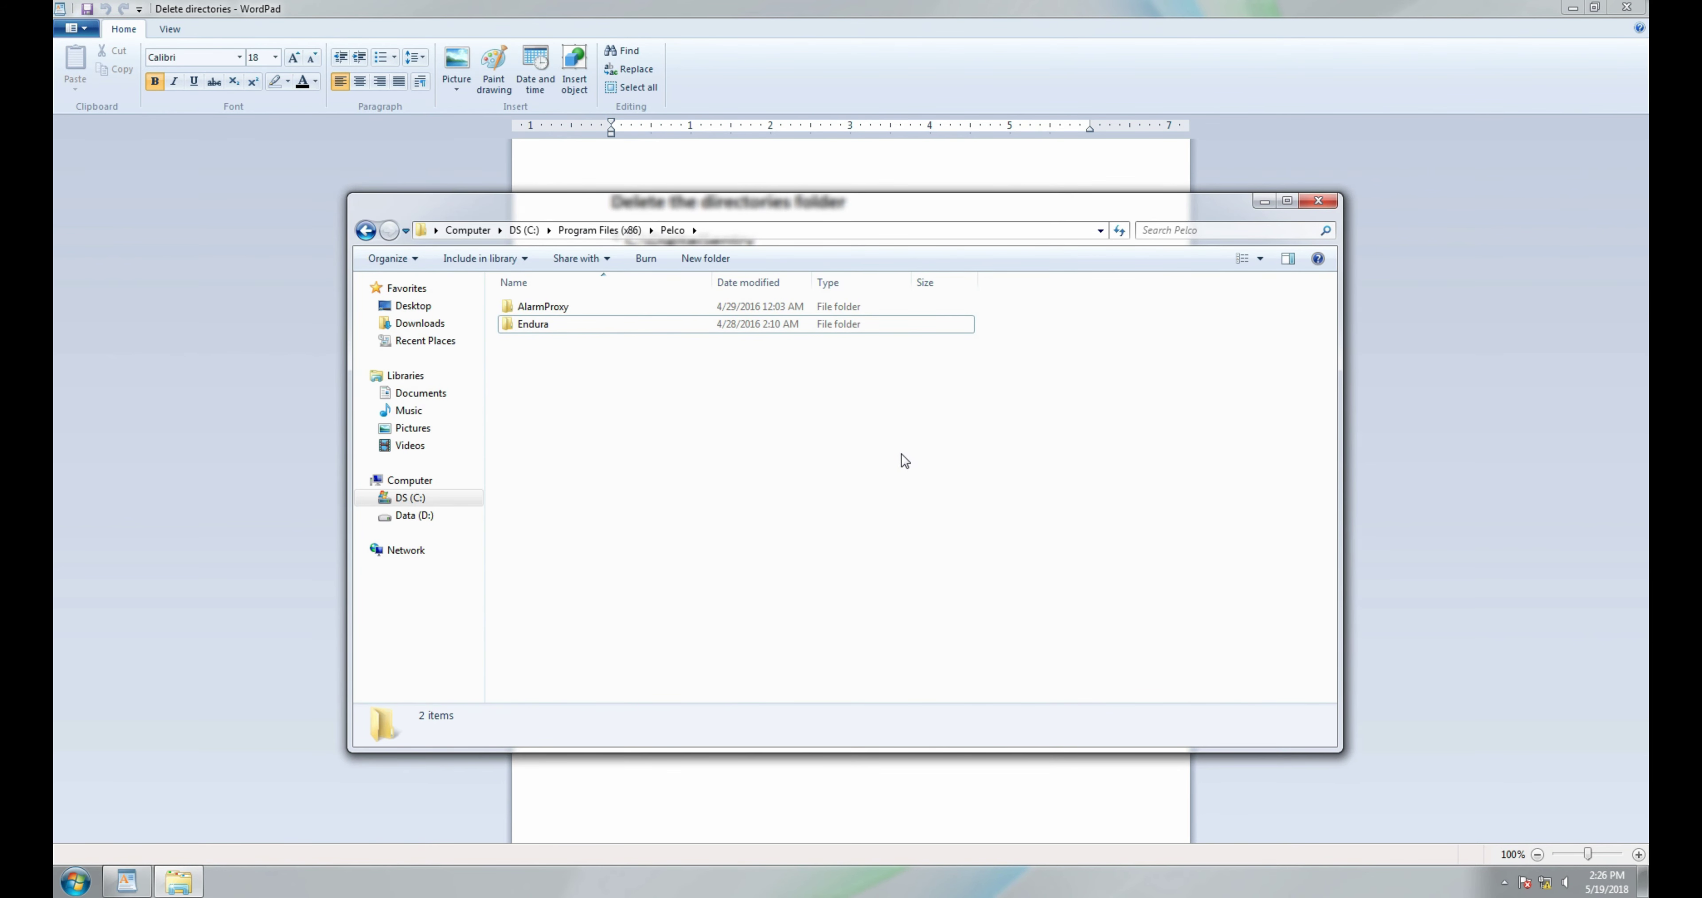
{"action": "left_click", "coordinate": [1320, 202]}
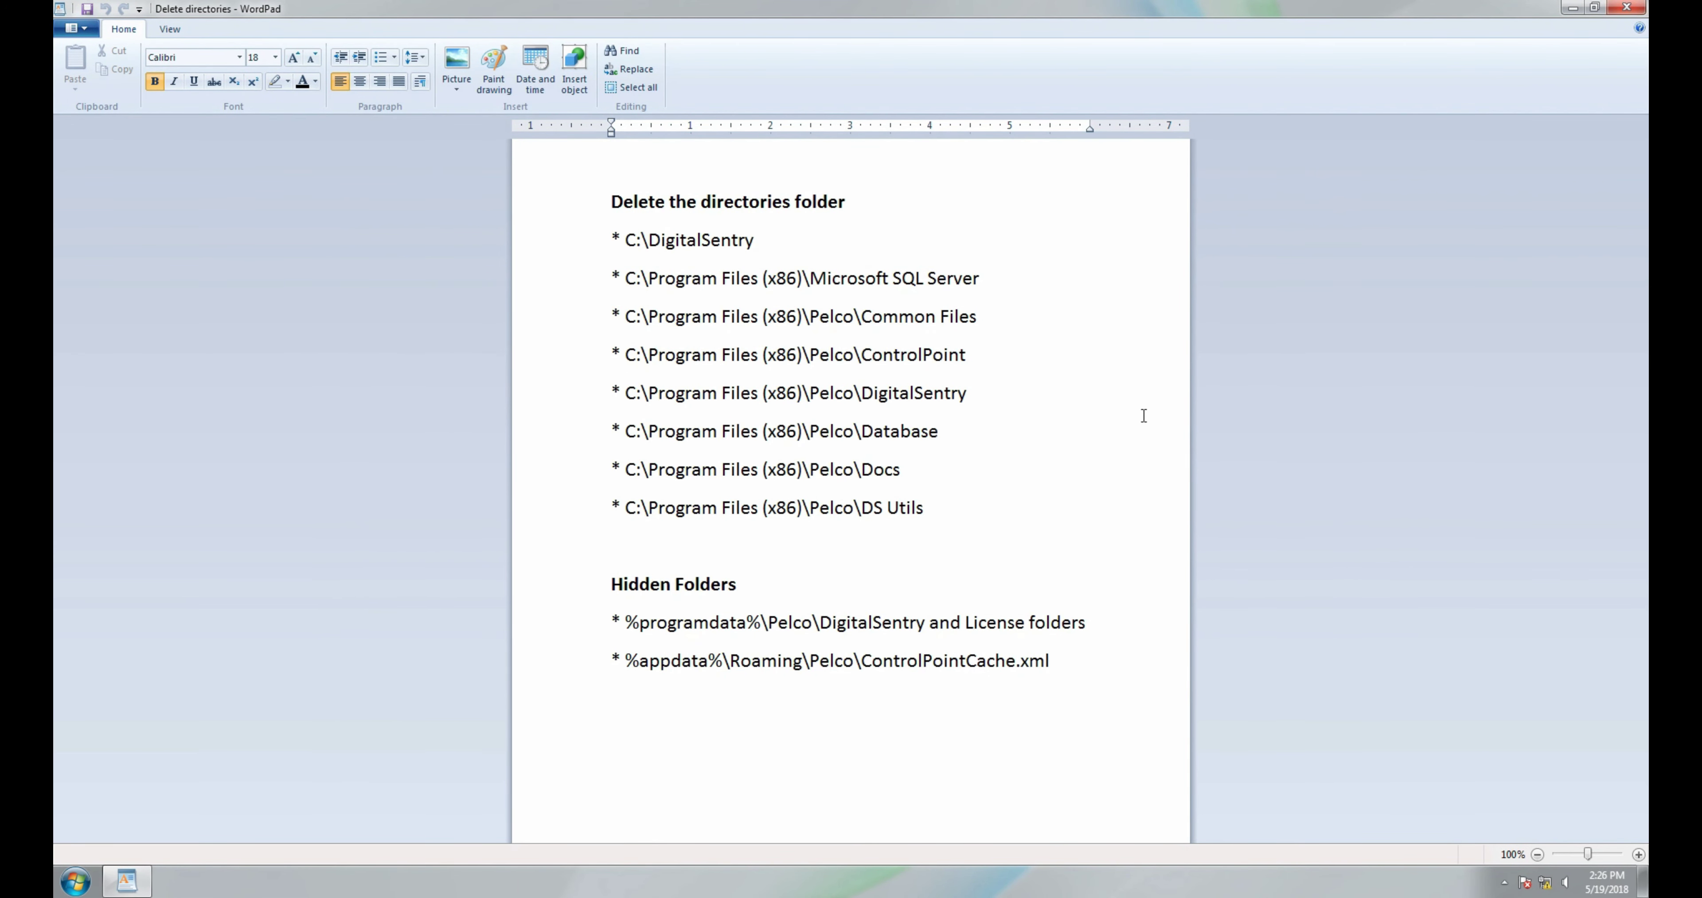
Check the remaining Pelco paths and the Hidden Folders entries in the document, and open the Pelco folder inside %programdata%.
{"action": "left_click", "coordinate": [1030, 320]}
{"action": "left_click", "coordinate": [1013, 356]}
{"action": "left_click", "coordinate": [613, 585]}
{"action": "left_click", "coordinate": [619, 622]}
{"action": "key", "text": "super+r"}
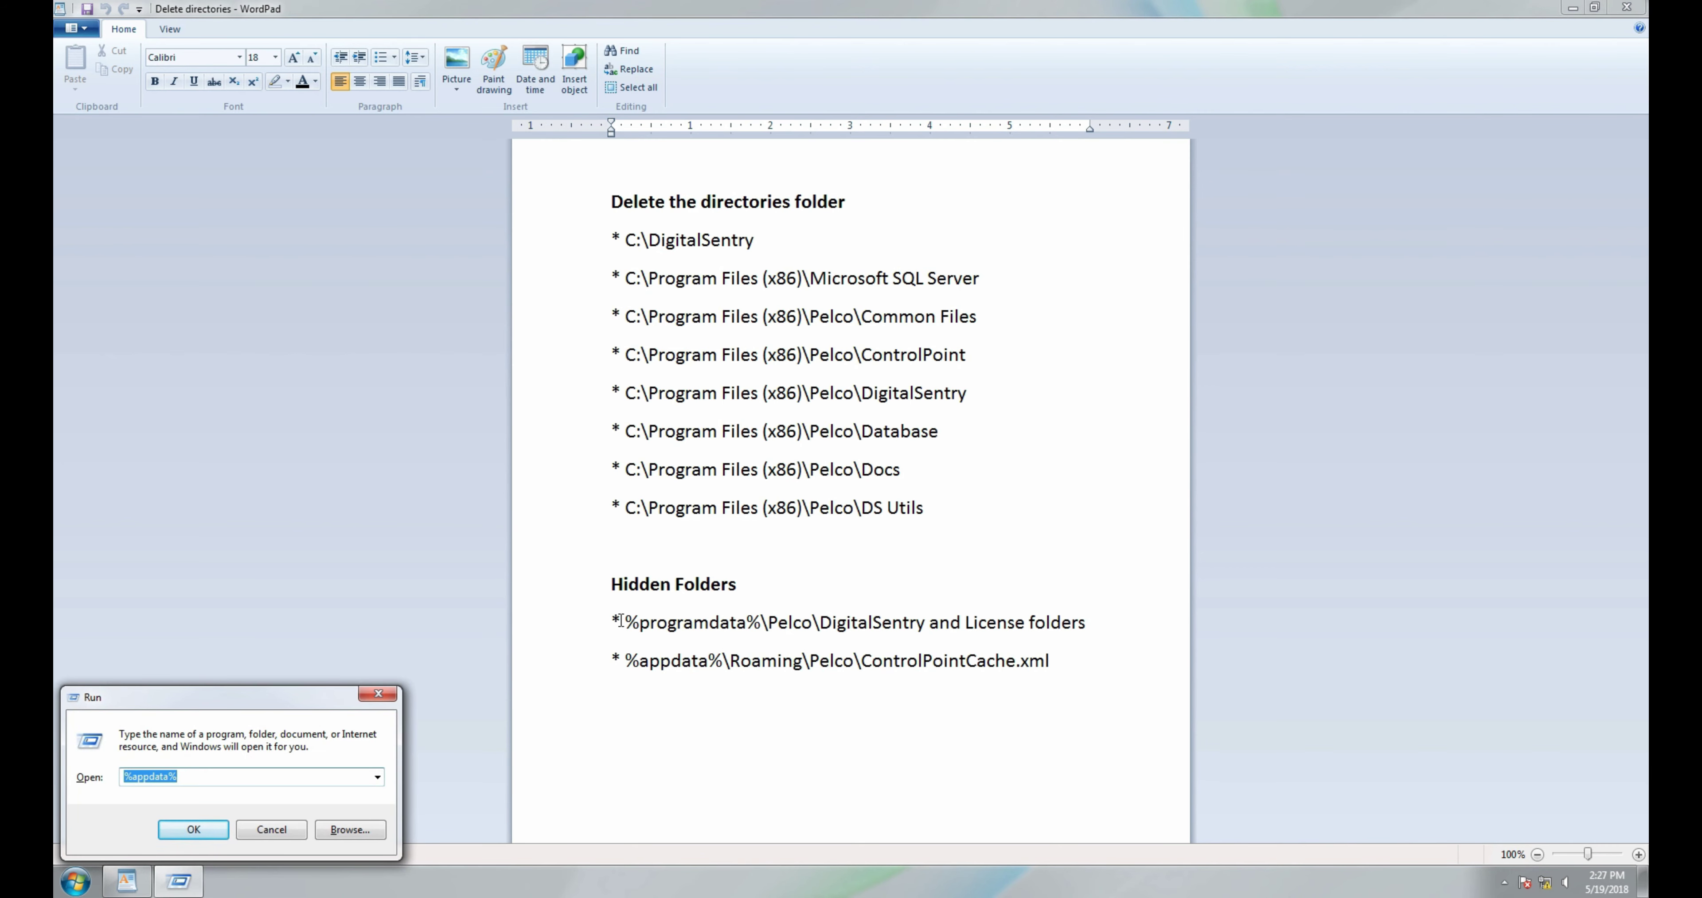
{"action": "type", "text": "%pro"}
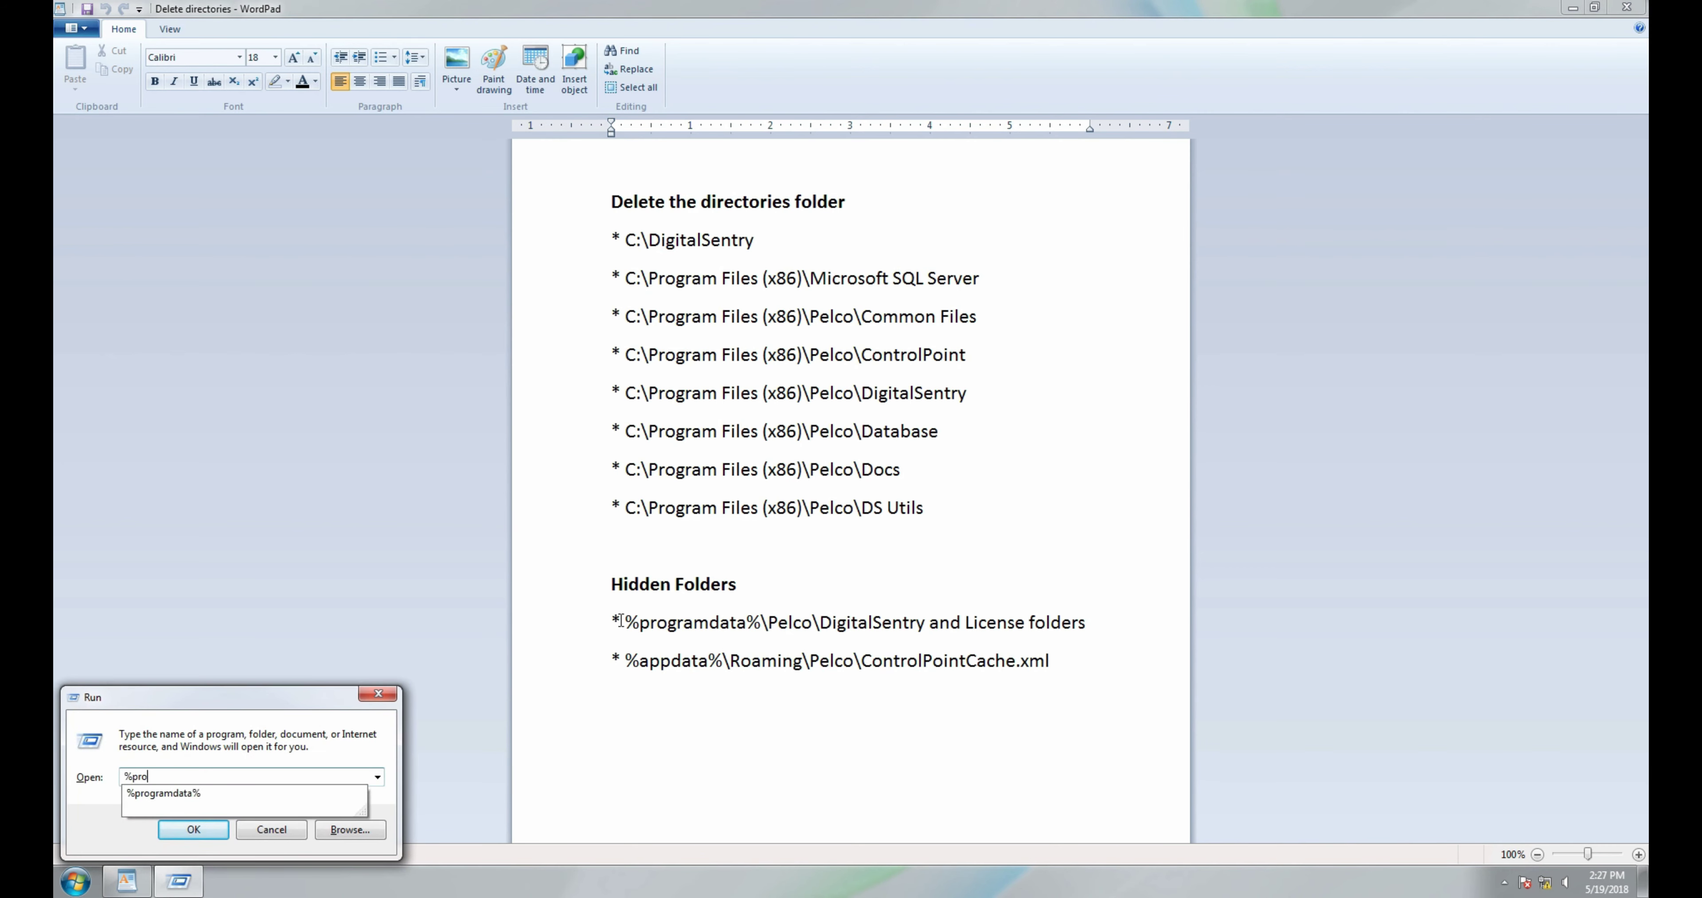
{"action": "type", "text": "gramdata%"}
{"action": "key", "text": "Return"}
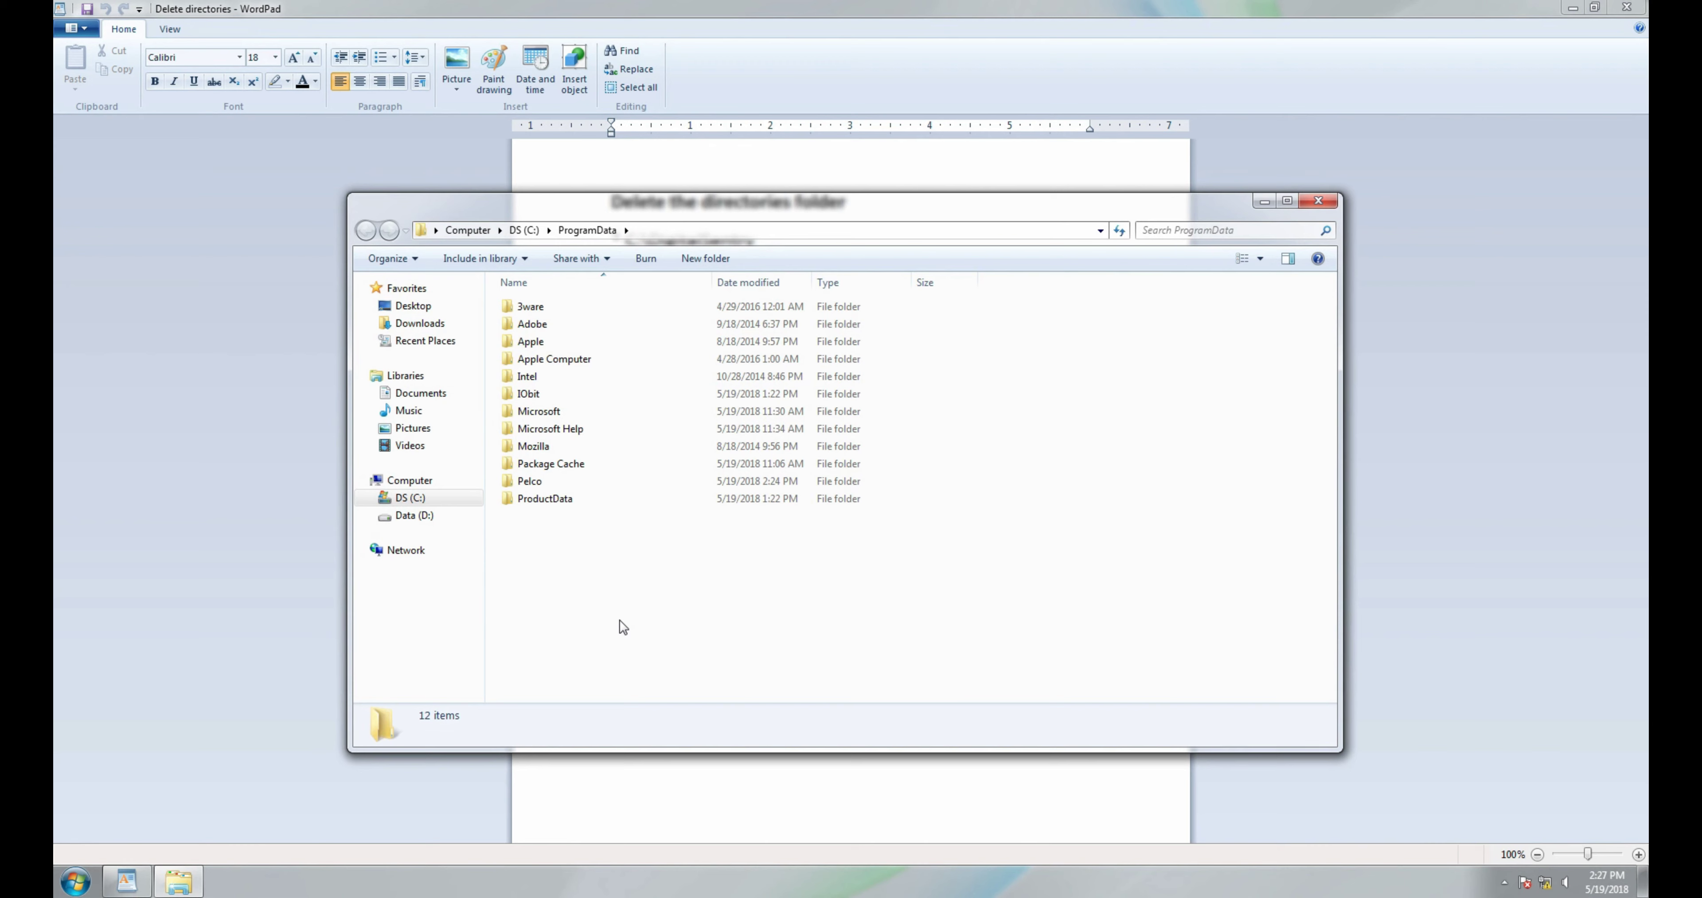
{"action": "left_click", "coordinate": [549, 477]}
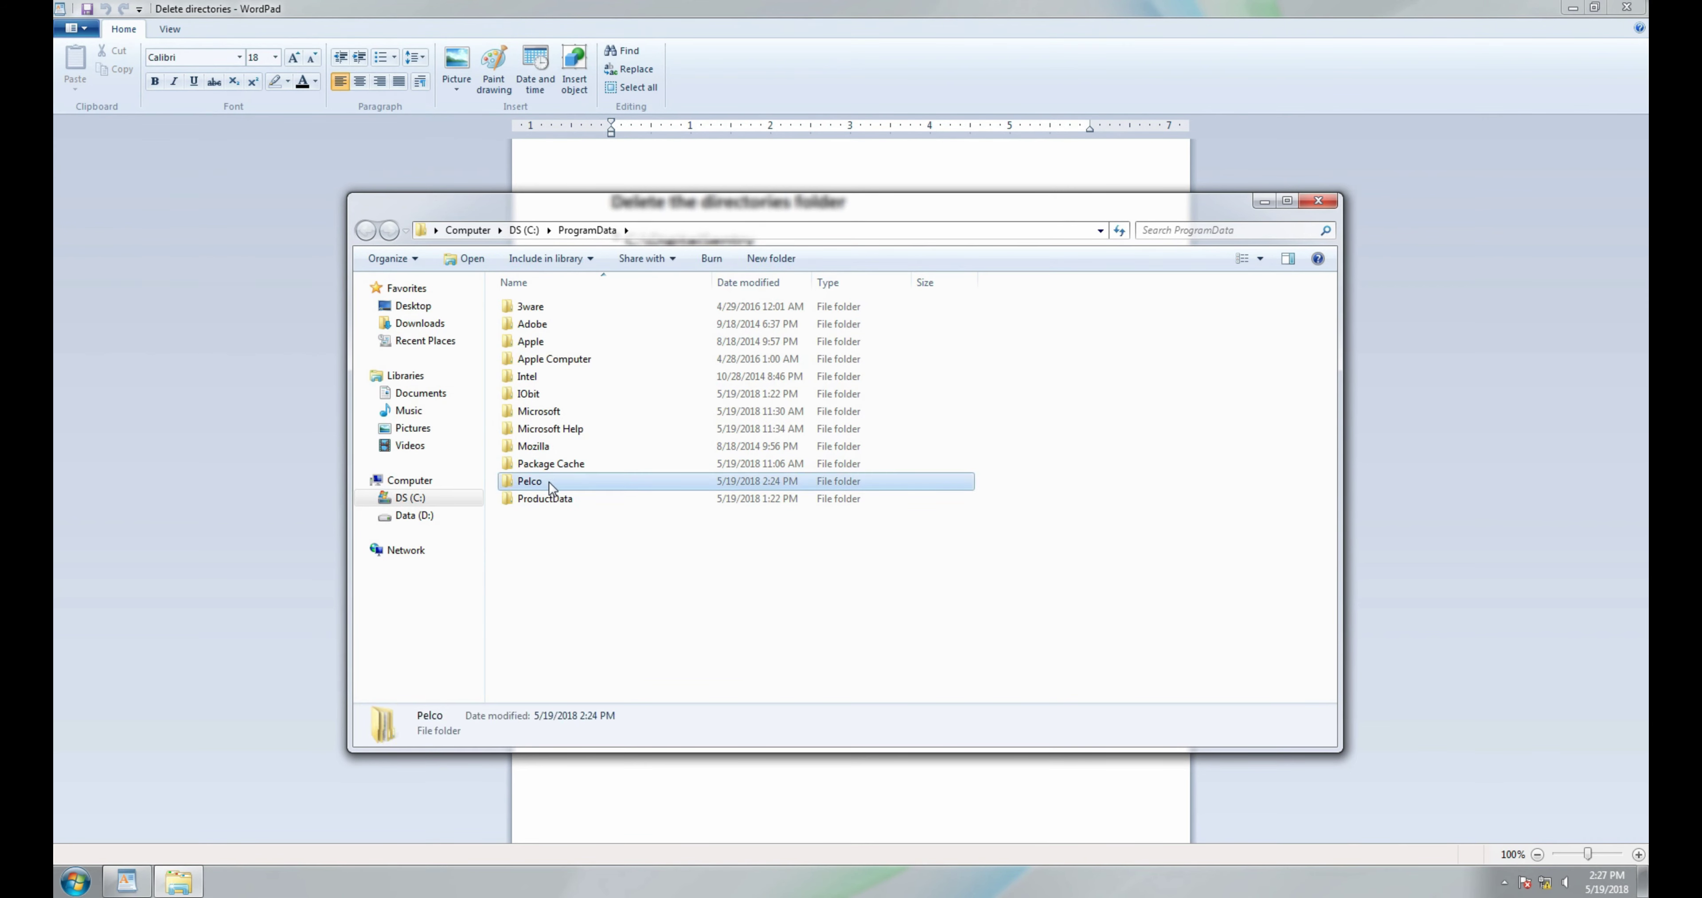
{"action": "double_click", "coordinate": [549, 481]}
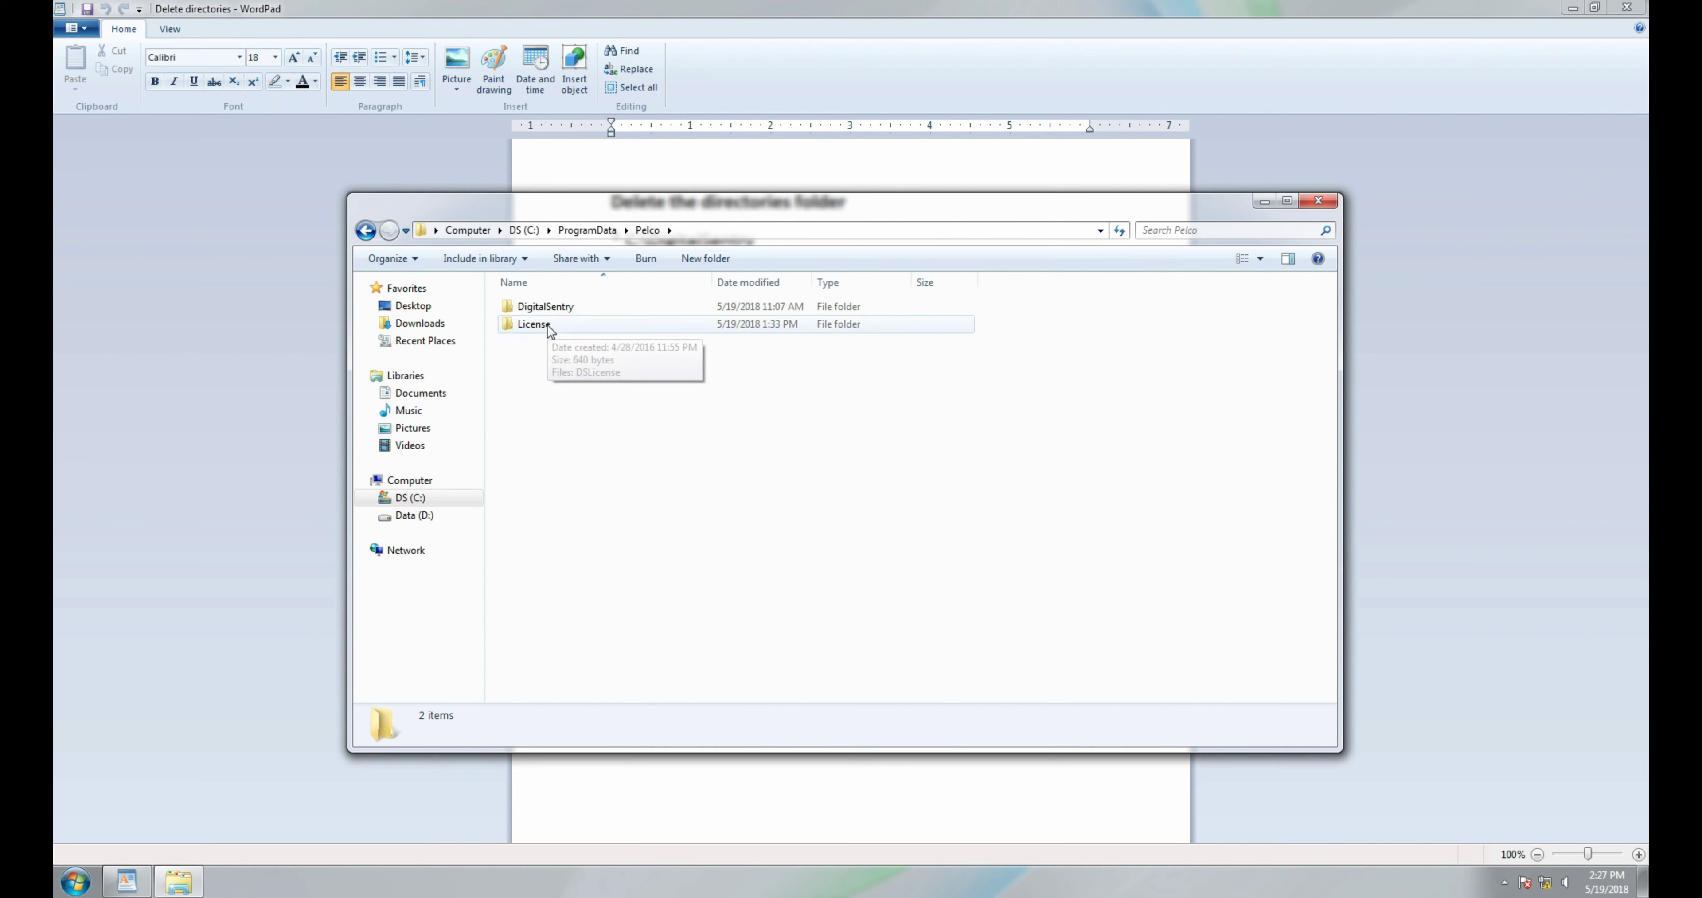
Delete the DigitalSentry and License folders from the ProgramData Pelco folder and close its window.
{"action": "left_click", "coordinate": [545, 311]}
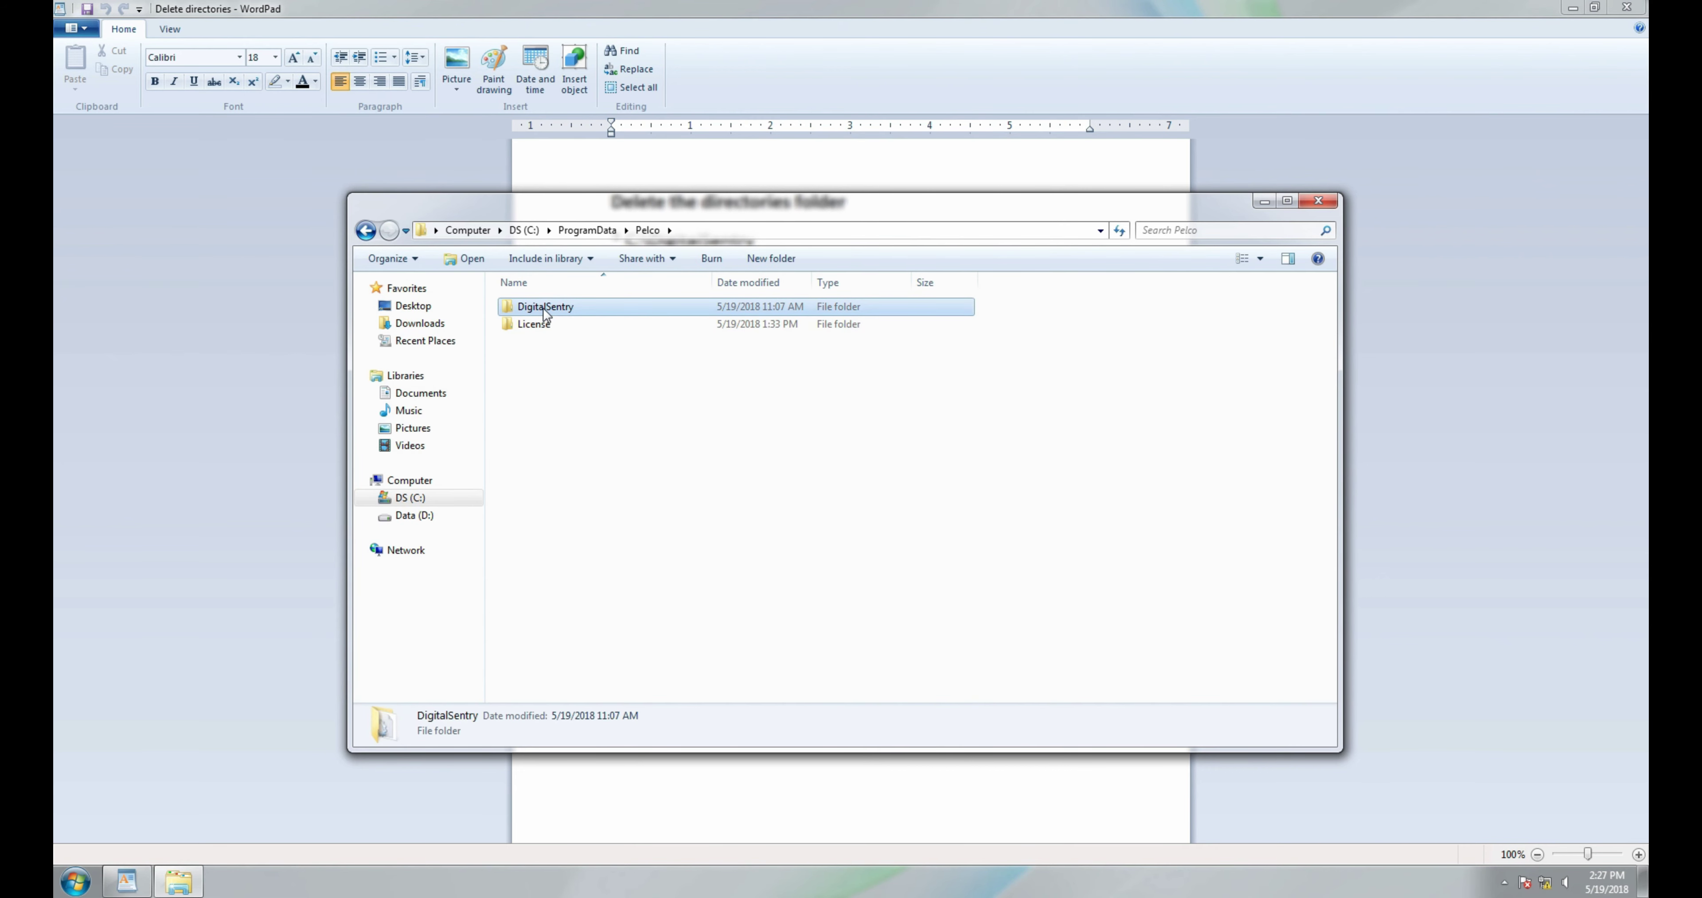
{"action": "left_click", "coordinate": [541, 324], "text": "shift"}
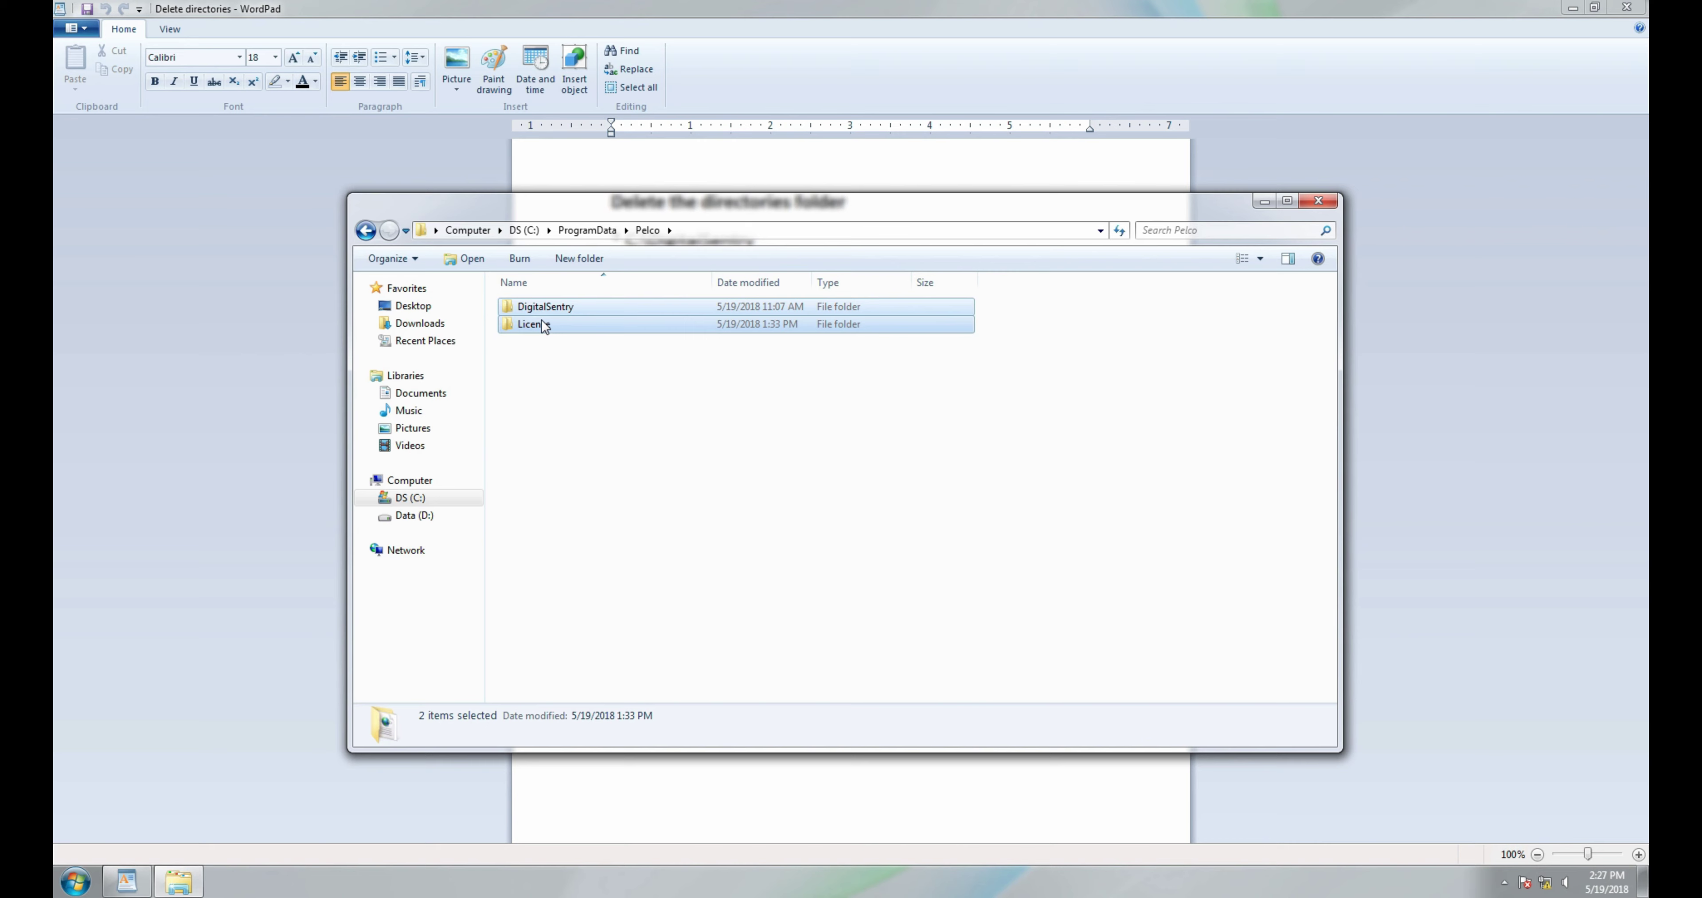
{"action": "right_click", "coordinate": [542, 320]}
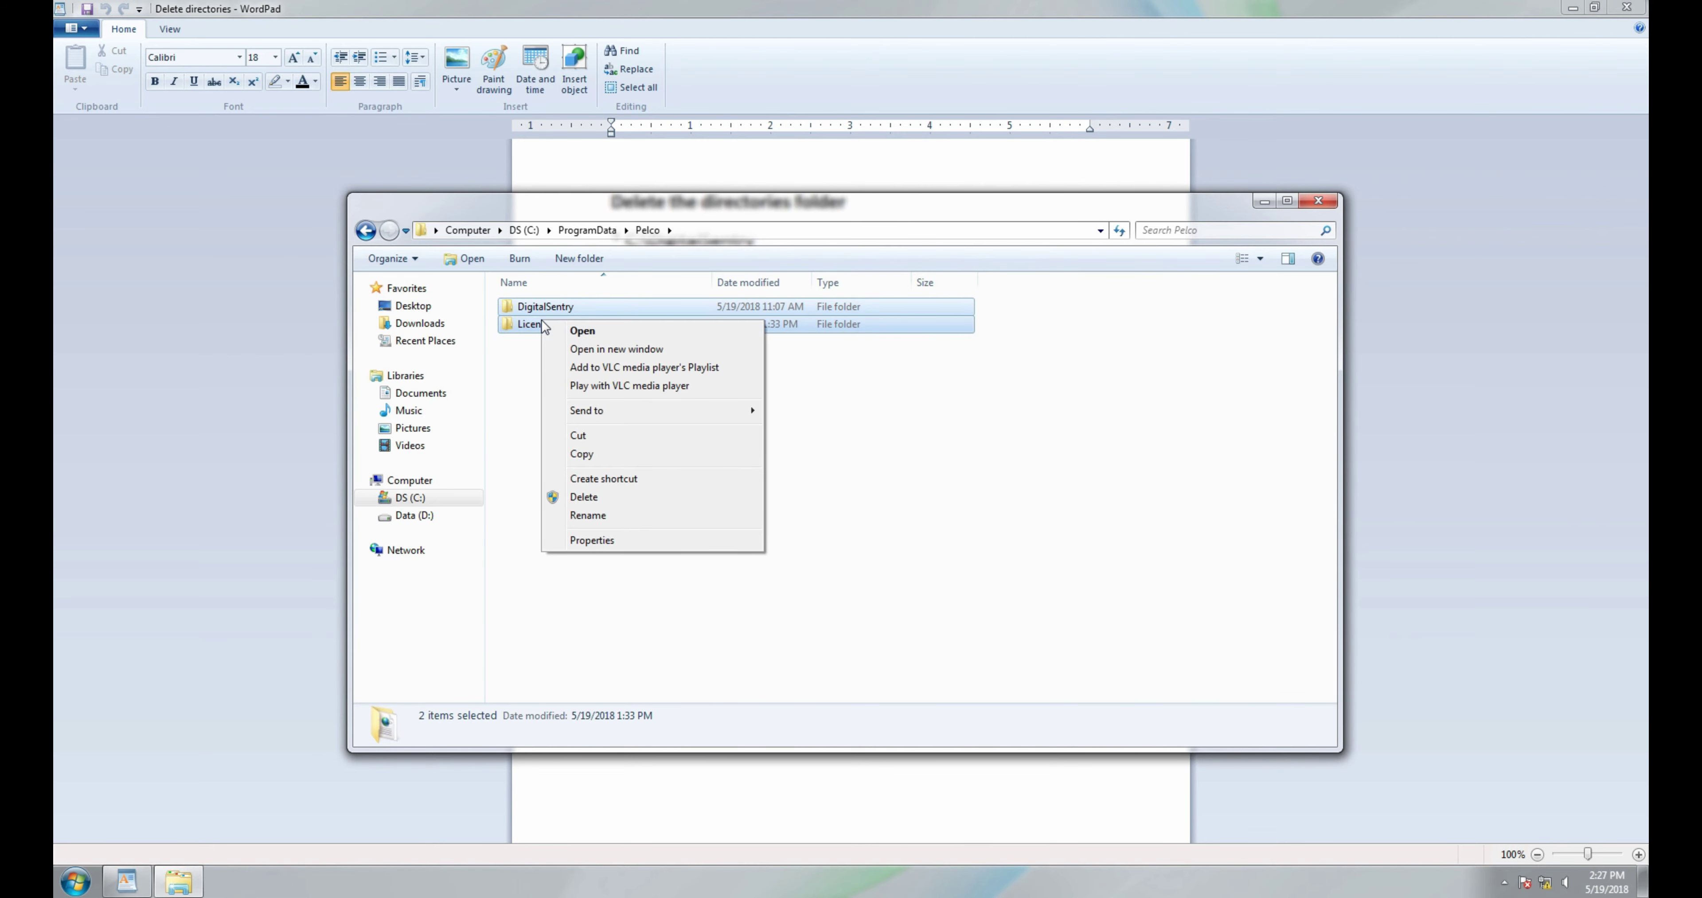
{"action": "left_click", "coordinate": [603, 496]}
{"action": "left_click", "coordinate": [916, 456]}
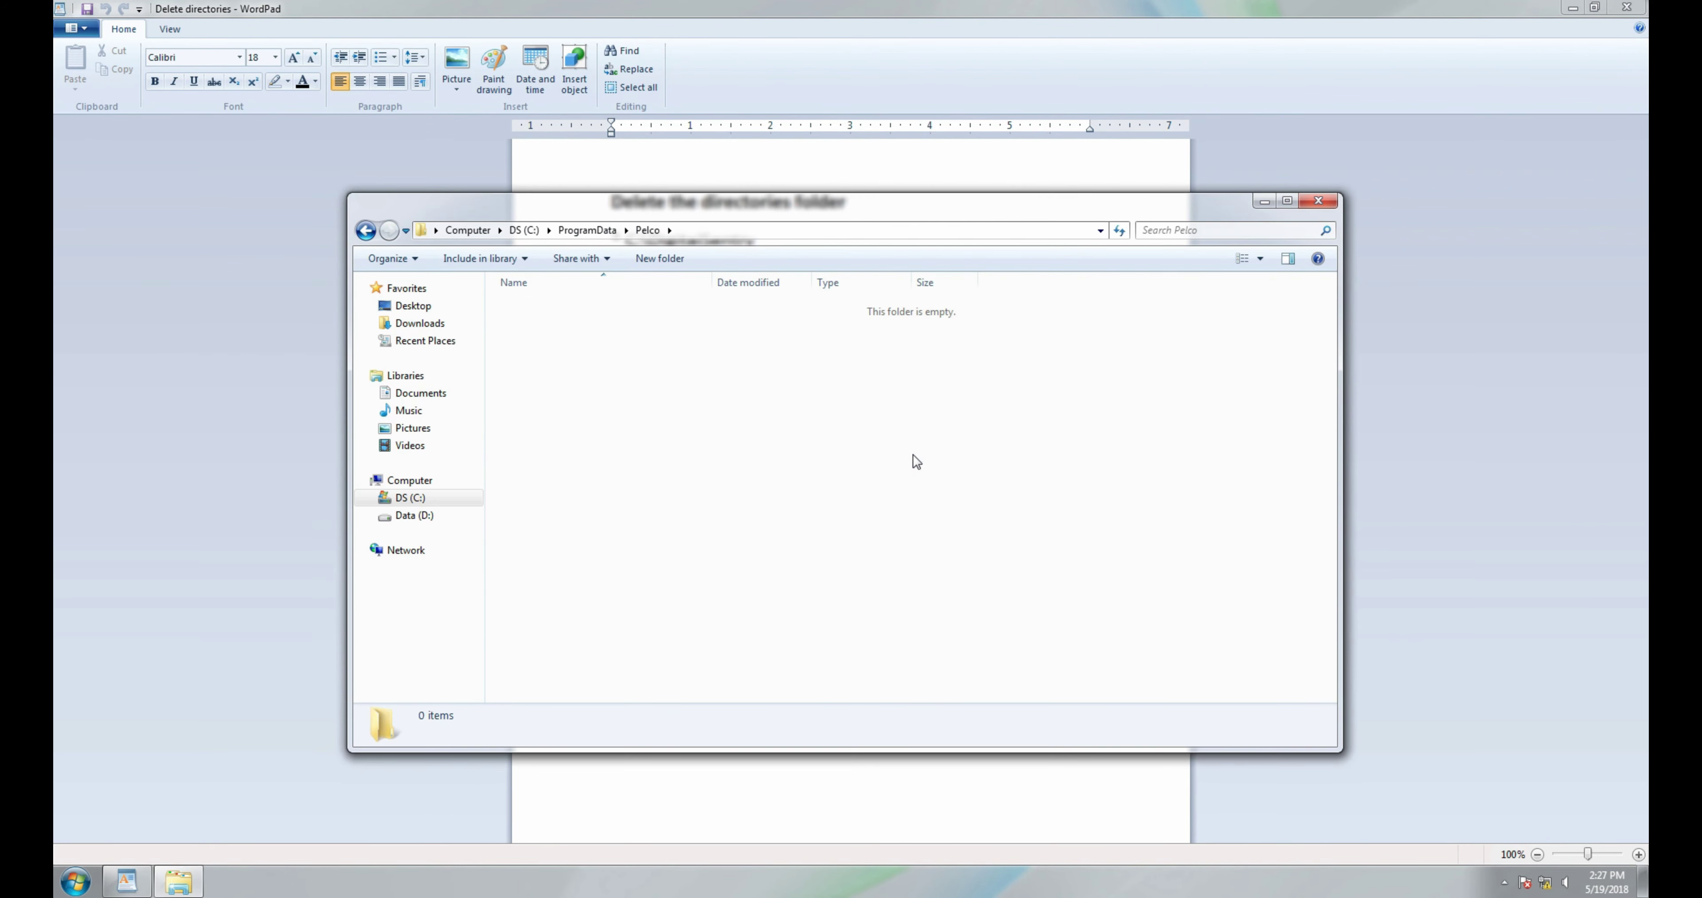
{"action": "left_click", "coordinate": [1318, 199]}
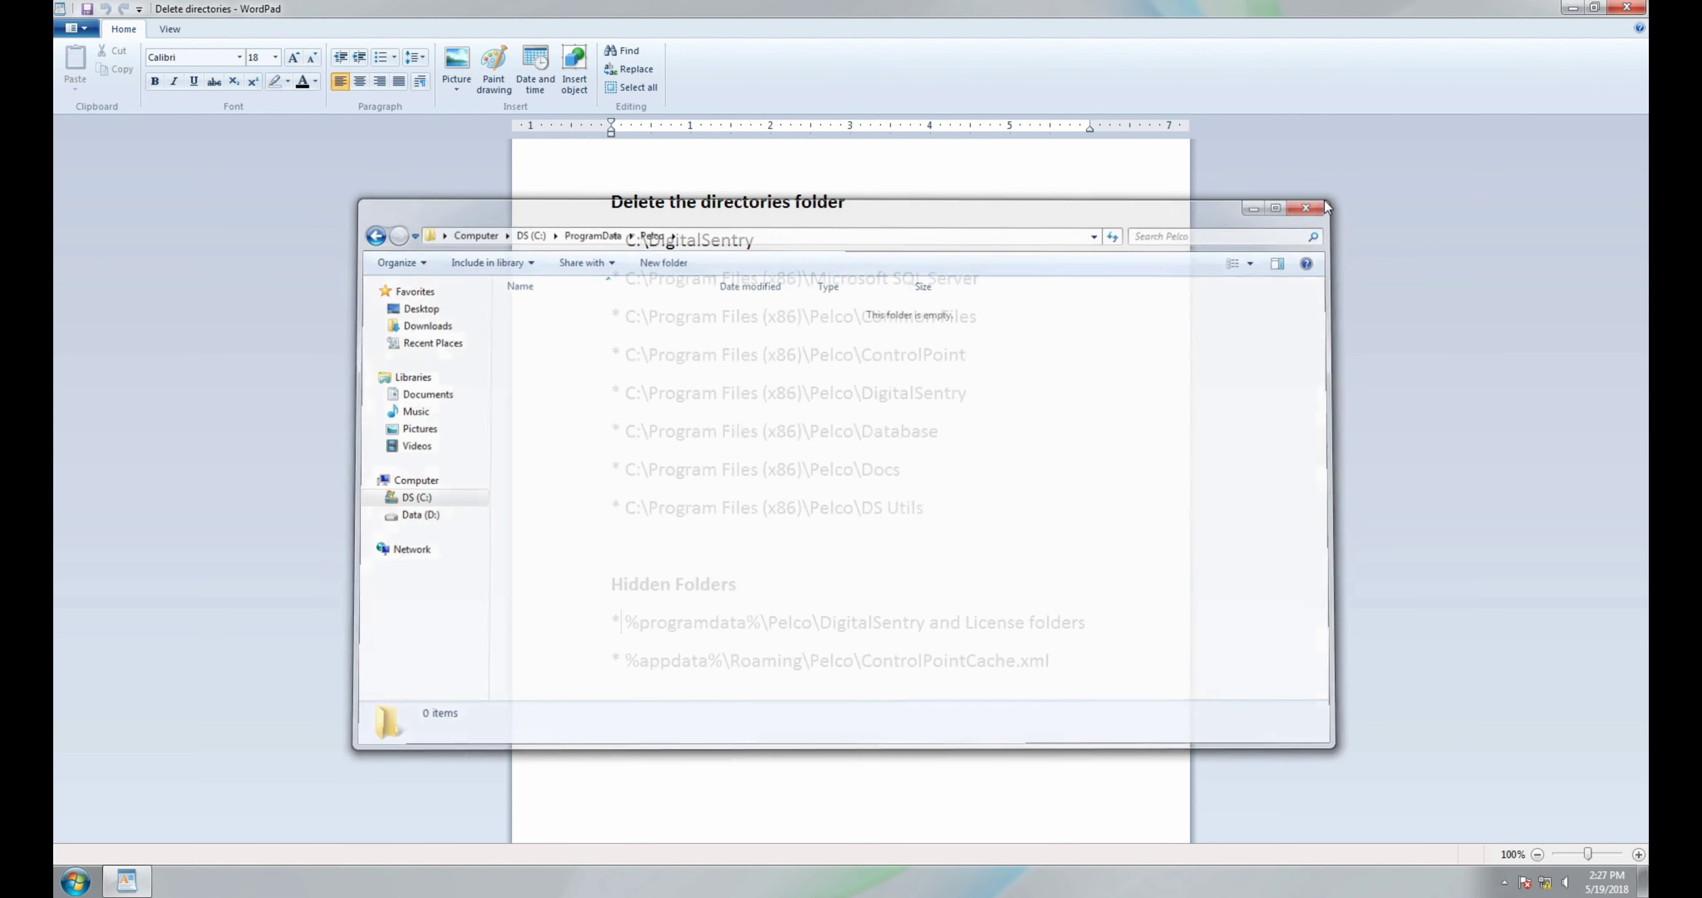
Open the Pelco folder inside the Roaming directory using the %appdata% path.
{"action": "left_click", "coordinate": [75, 882]}
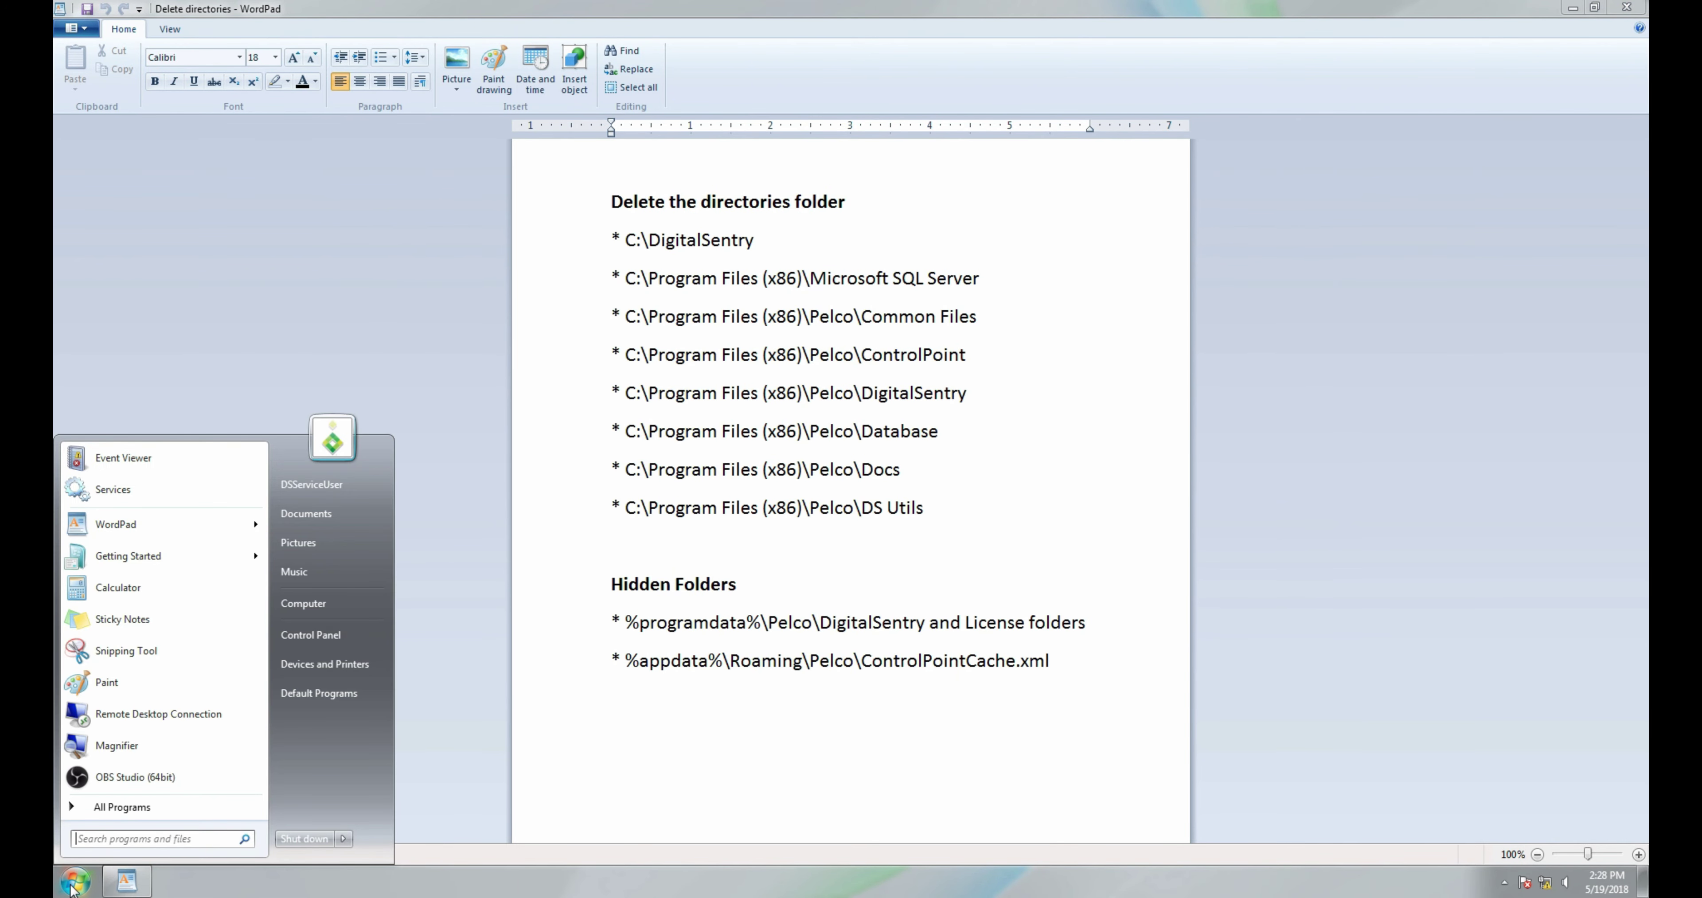
{"action": "left_click", "coordinate": [73, 883]}
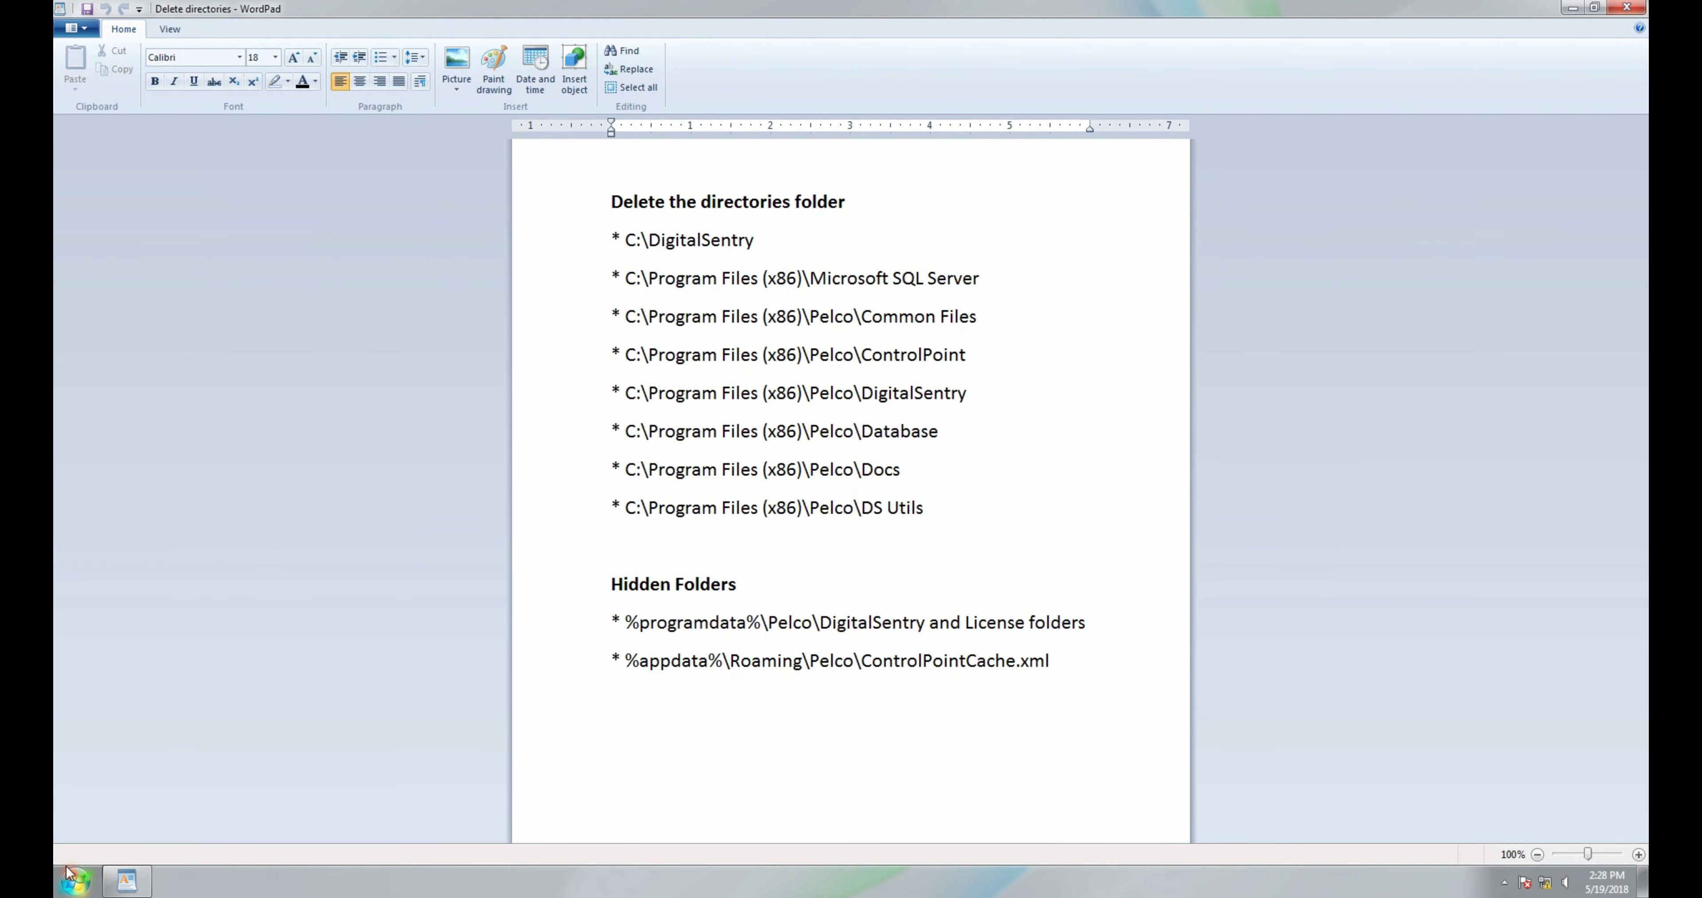
{"action": "key", "text": "super+r"}
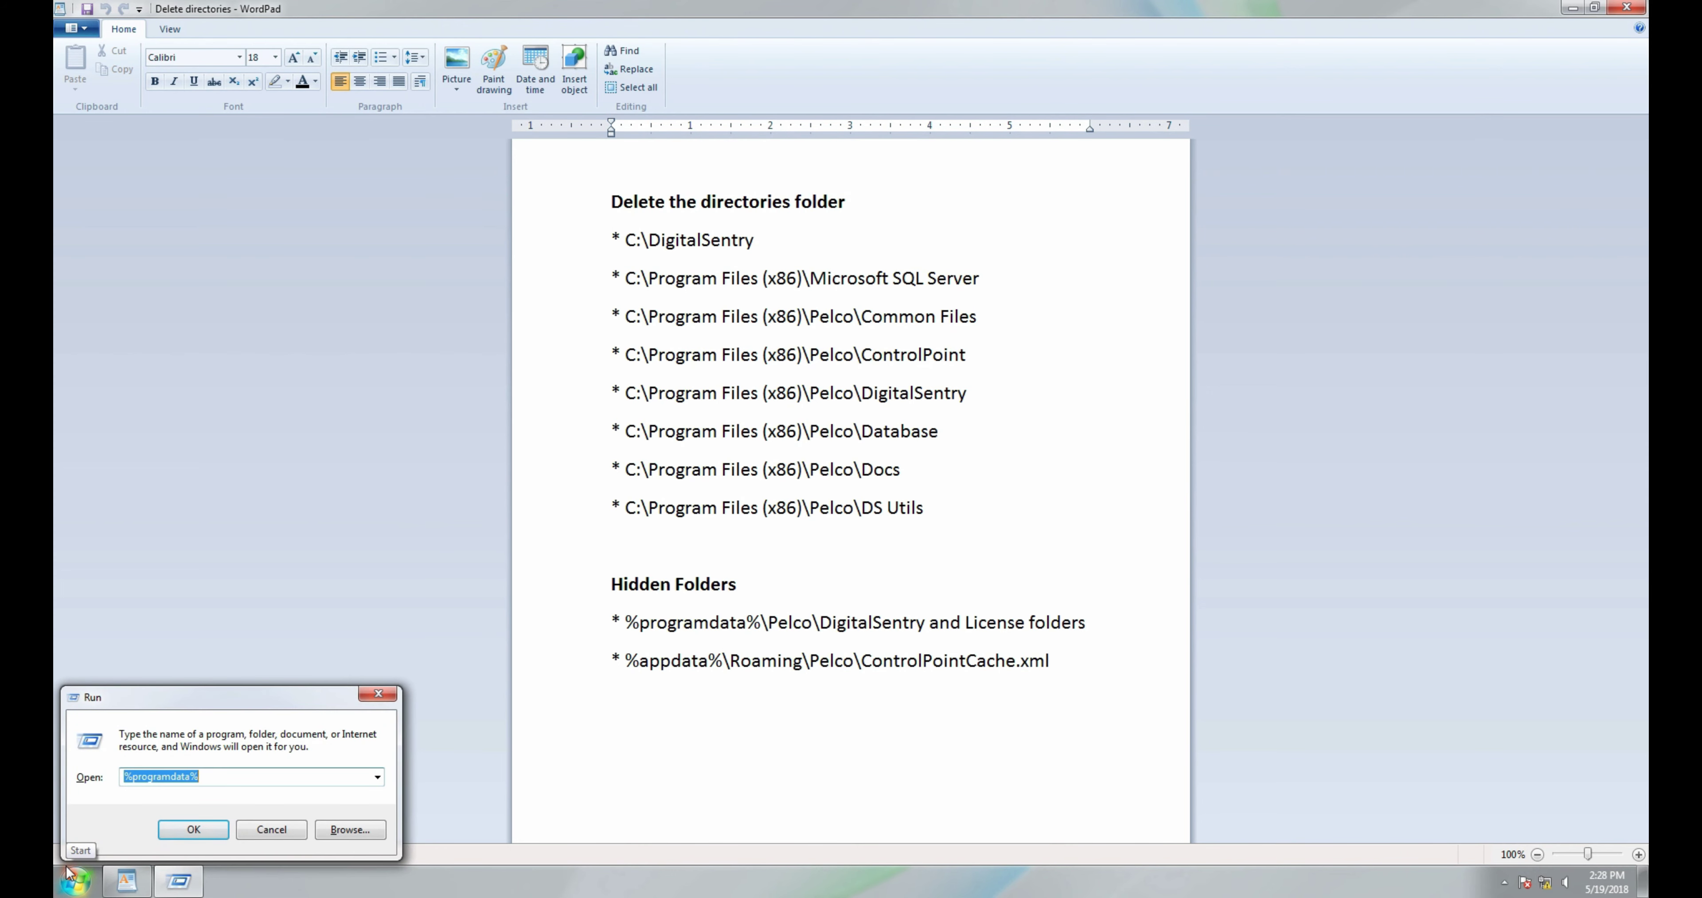
{"action": "type", "text": "%appdata"}
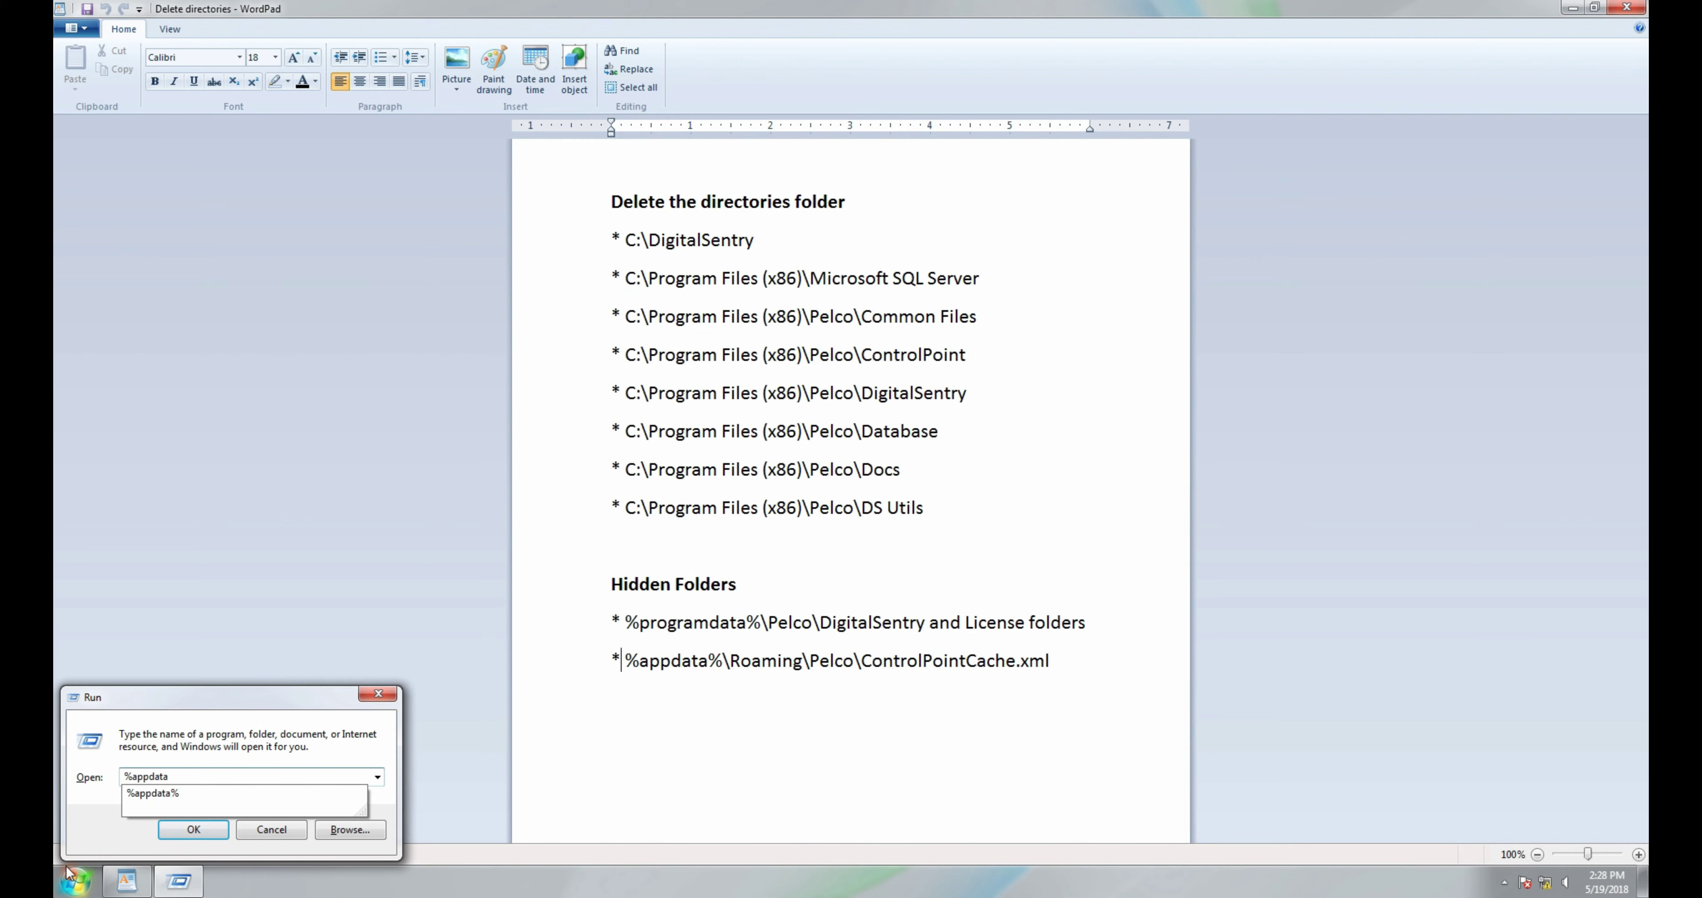
{"action": "type", "text": "%"}
{"action": "key", "text": "Return"}
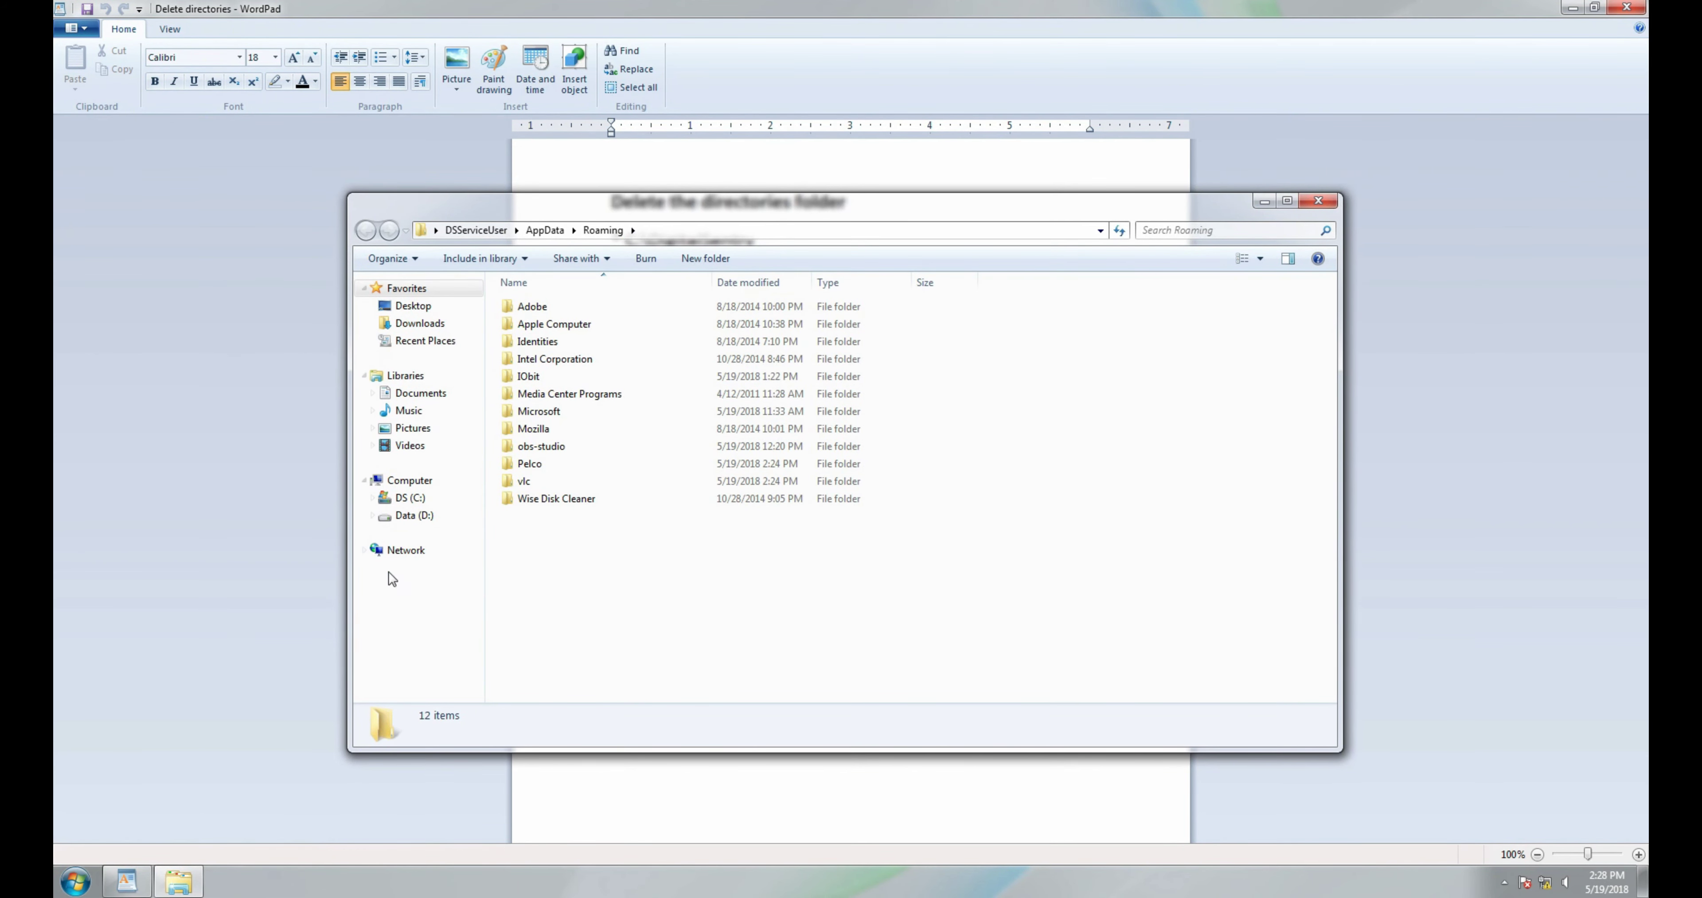
{"action": "double_click", "coordinate": [529, 466]}
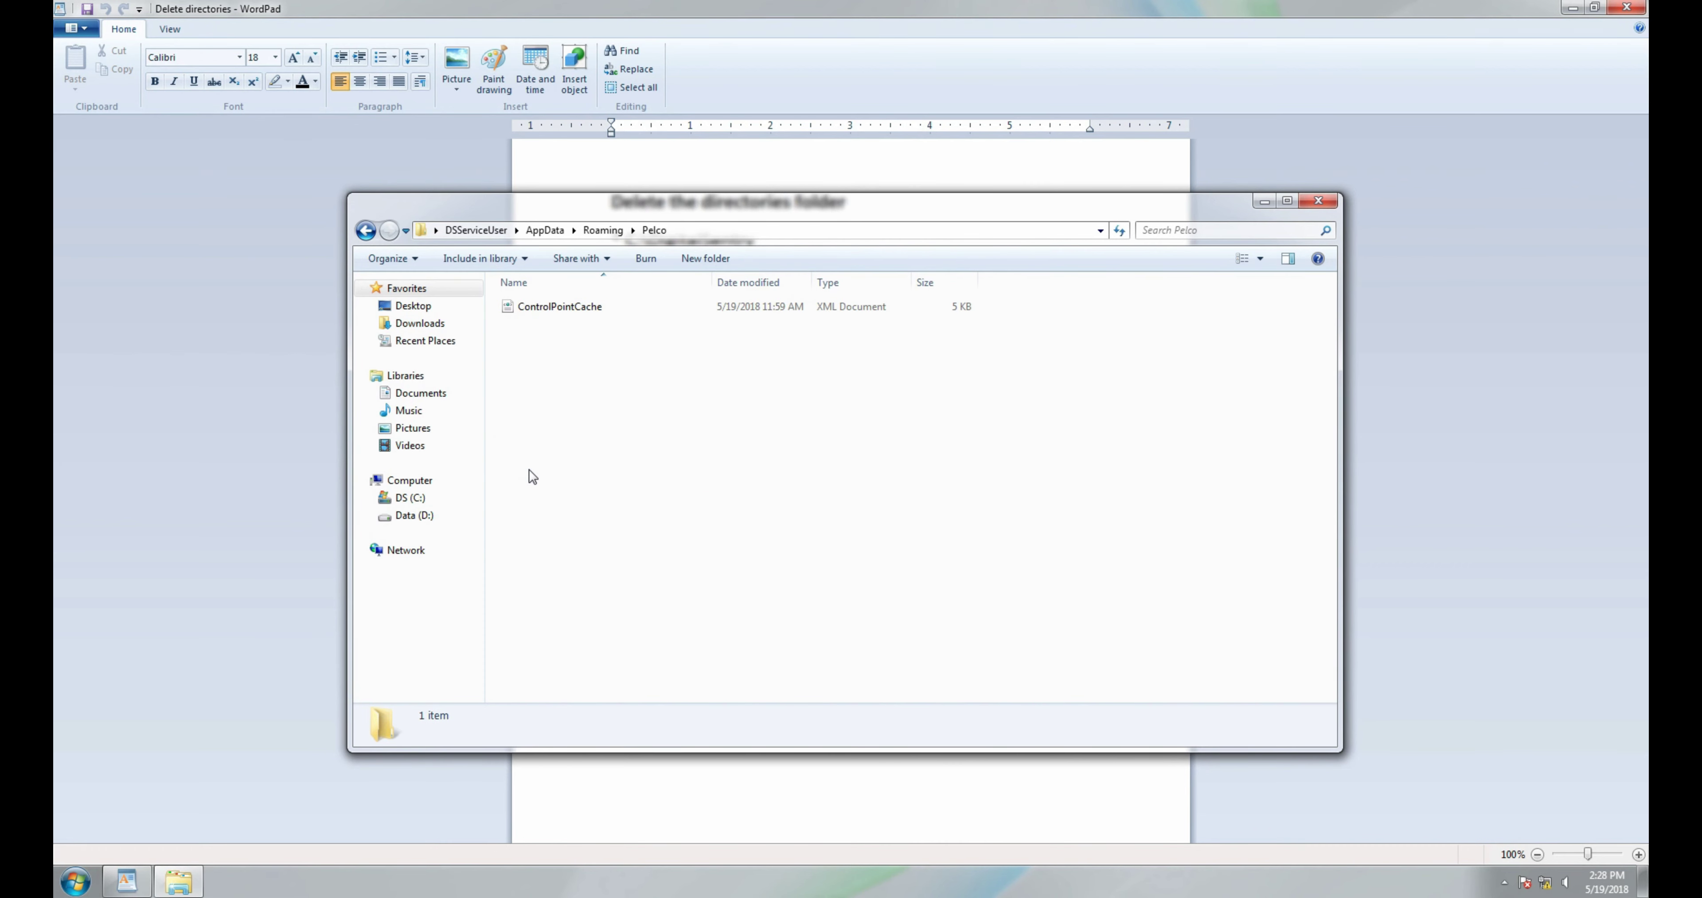
Delete the ControlPointCache XML file from the Roaming Pelco folder and close the folder window.
{"action": "left_click", "coordinate": [588, 312]}
{"action": "right_click", "coordinate": [588, 311]}
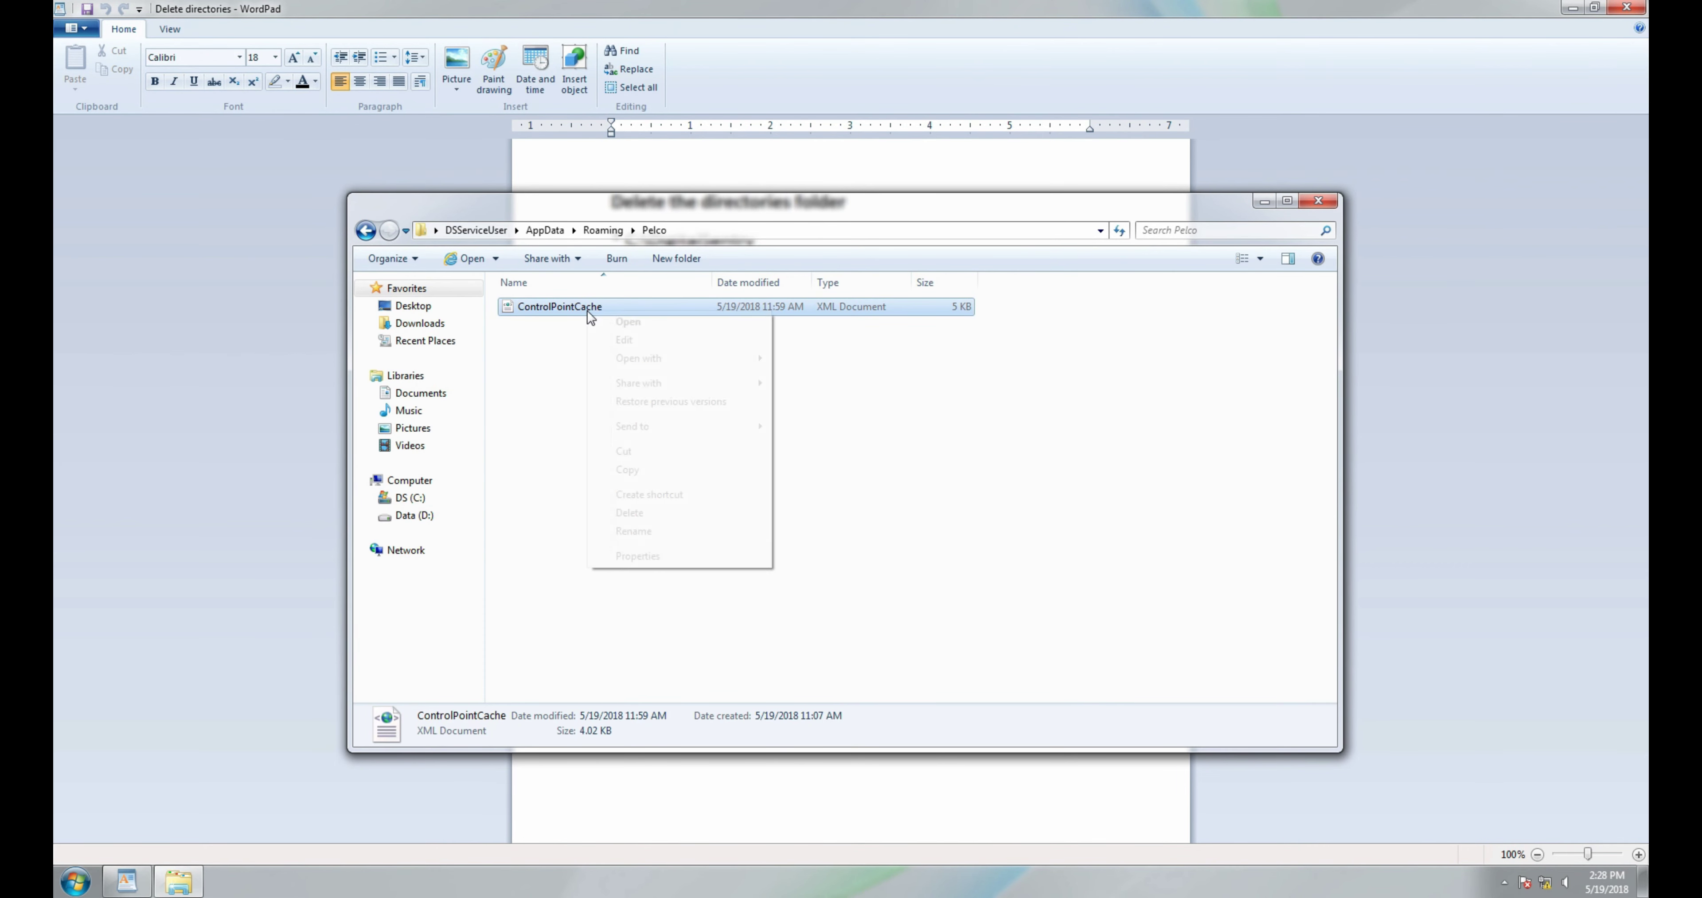
{"action": "left_click", "coordinate": [666, 511]}
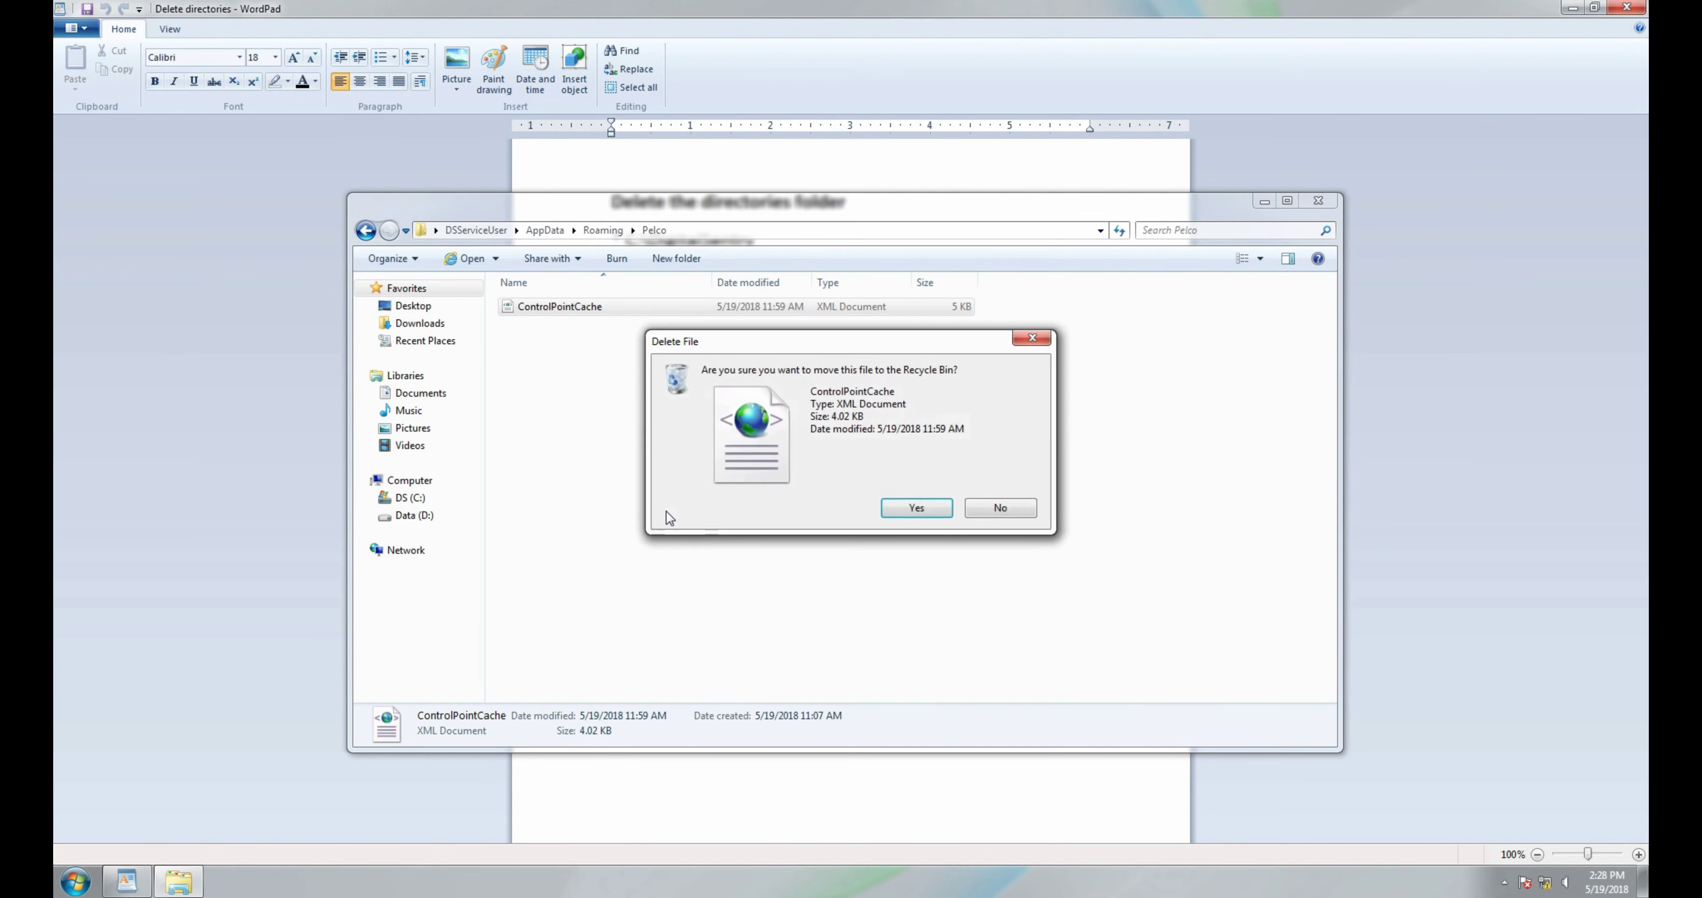
{"action": "left_click", "coordinate": [914, 505]}
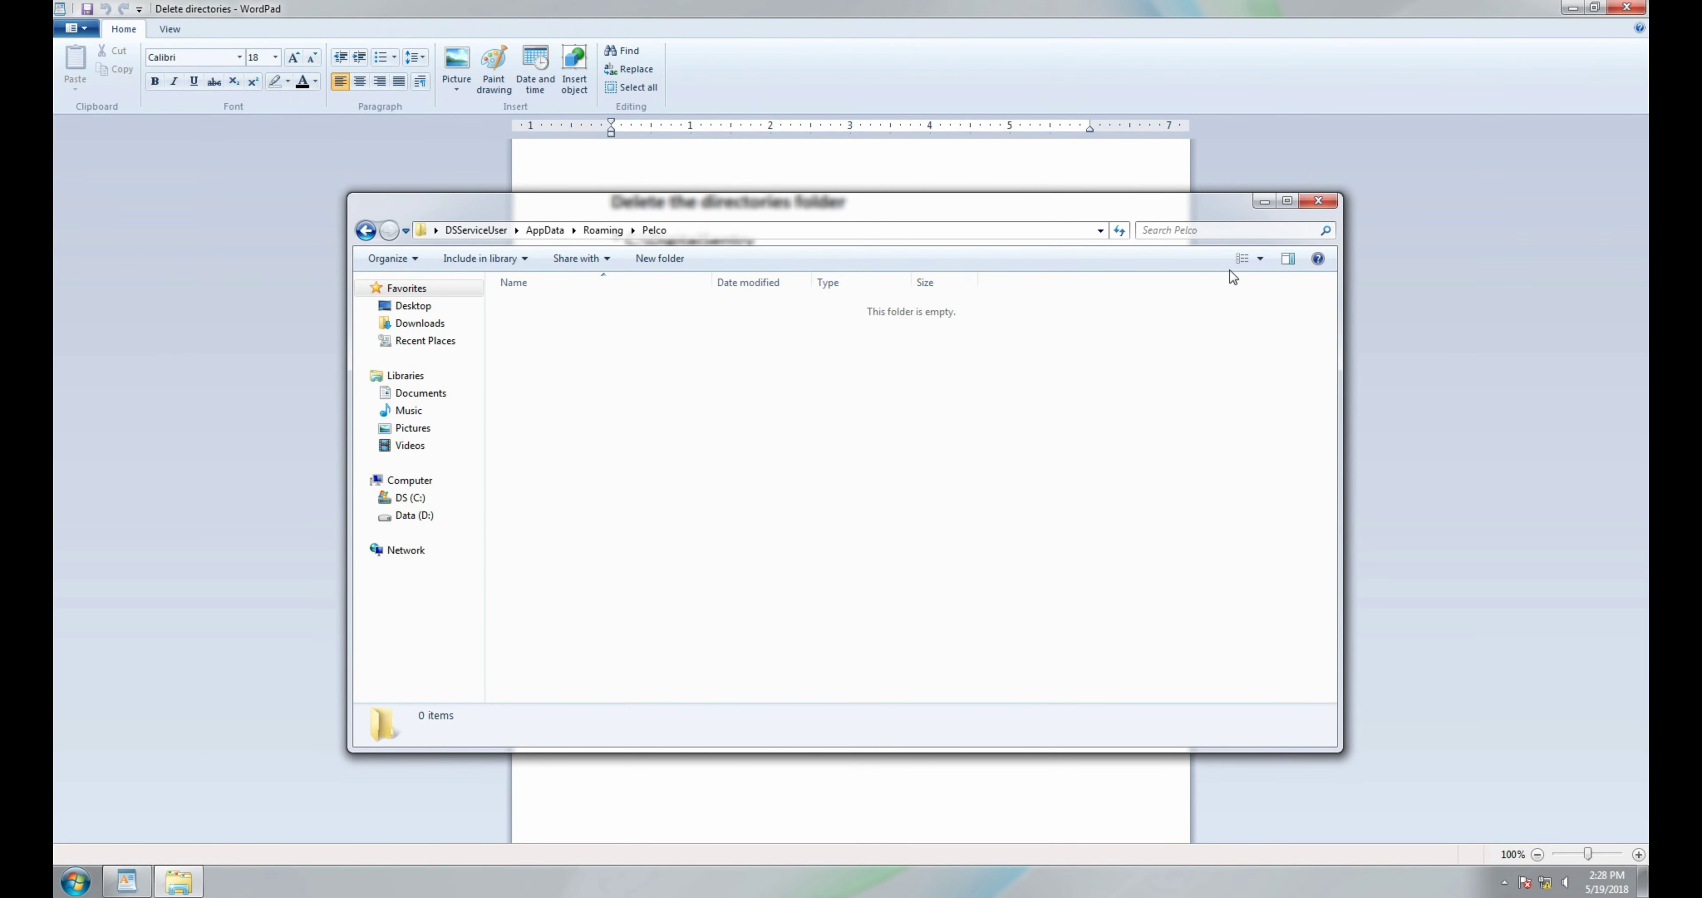
{"action": "left_click", "coordinate": [1318, 206]}
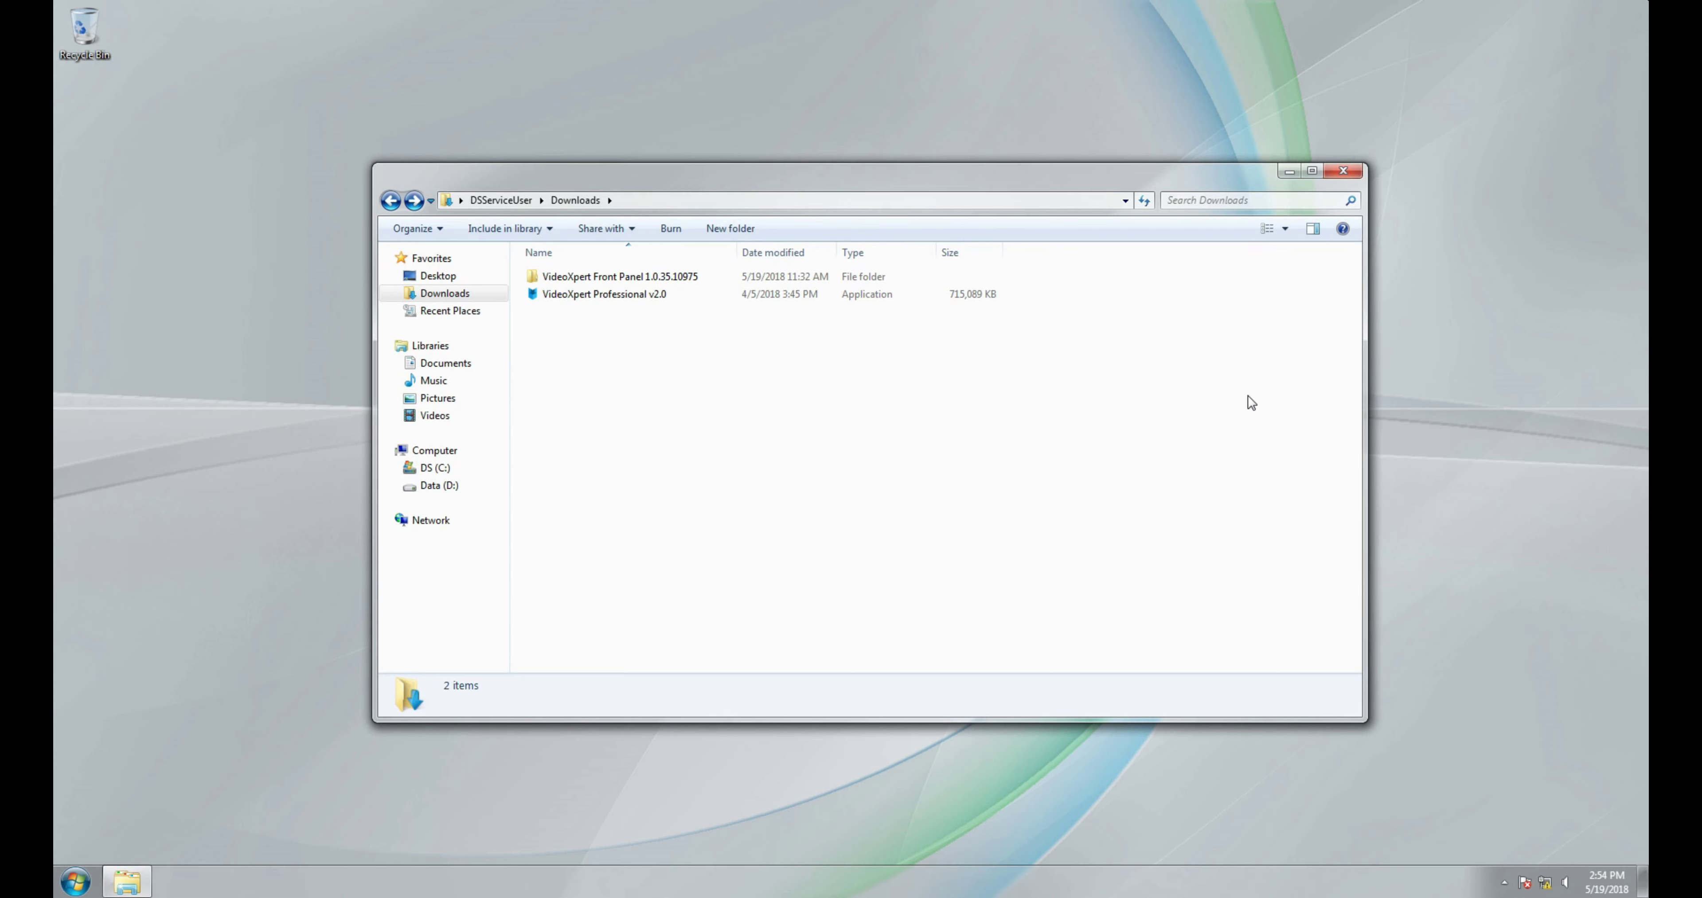
Install VideoXpert FrontPanel by running FrontPanelInstaller from the VideoXpert Front Panel 1.0.35.10975 folder in Downloads and completing its setup wizard.
{"action": "double_click", "coordinate": [686, 280]}
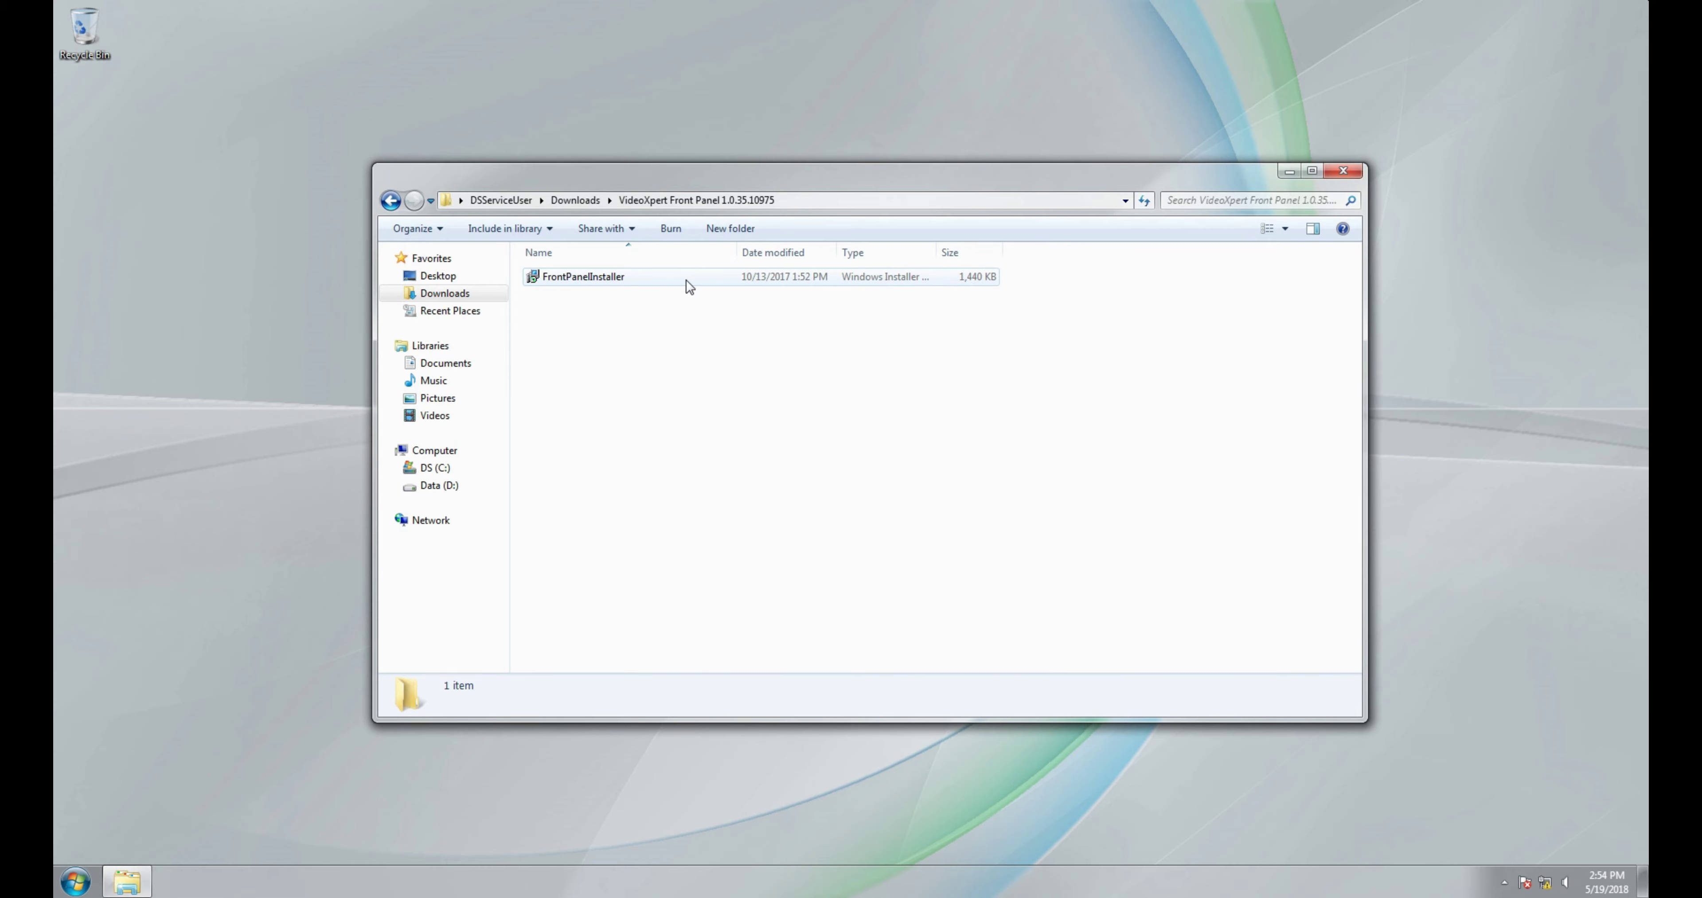
{"action": "left_click", "coordinate": [657, 282]}
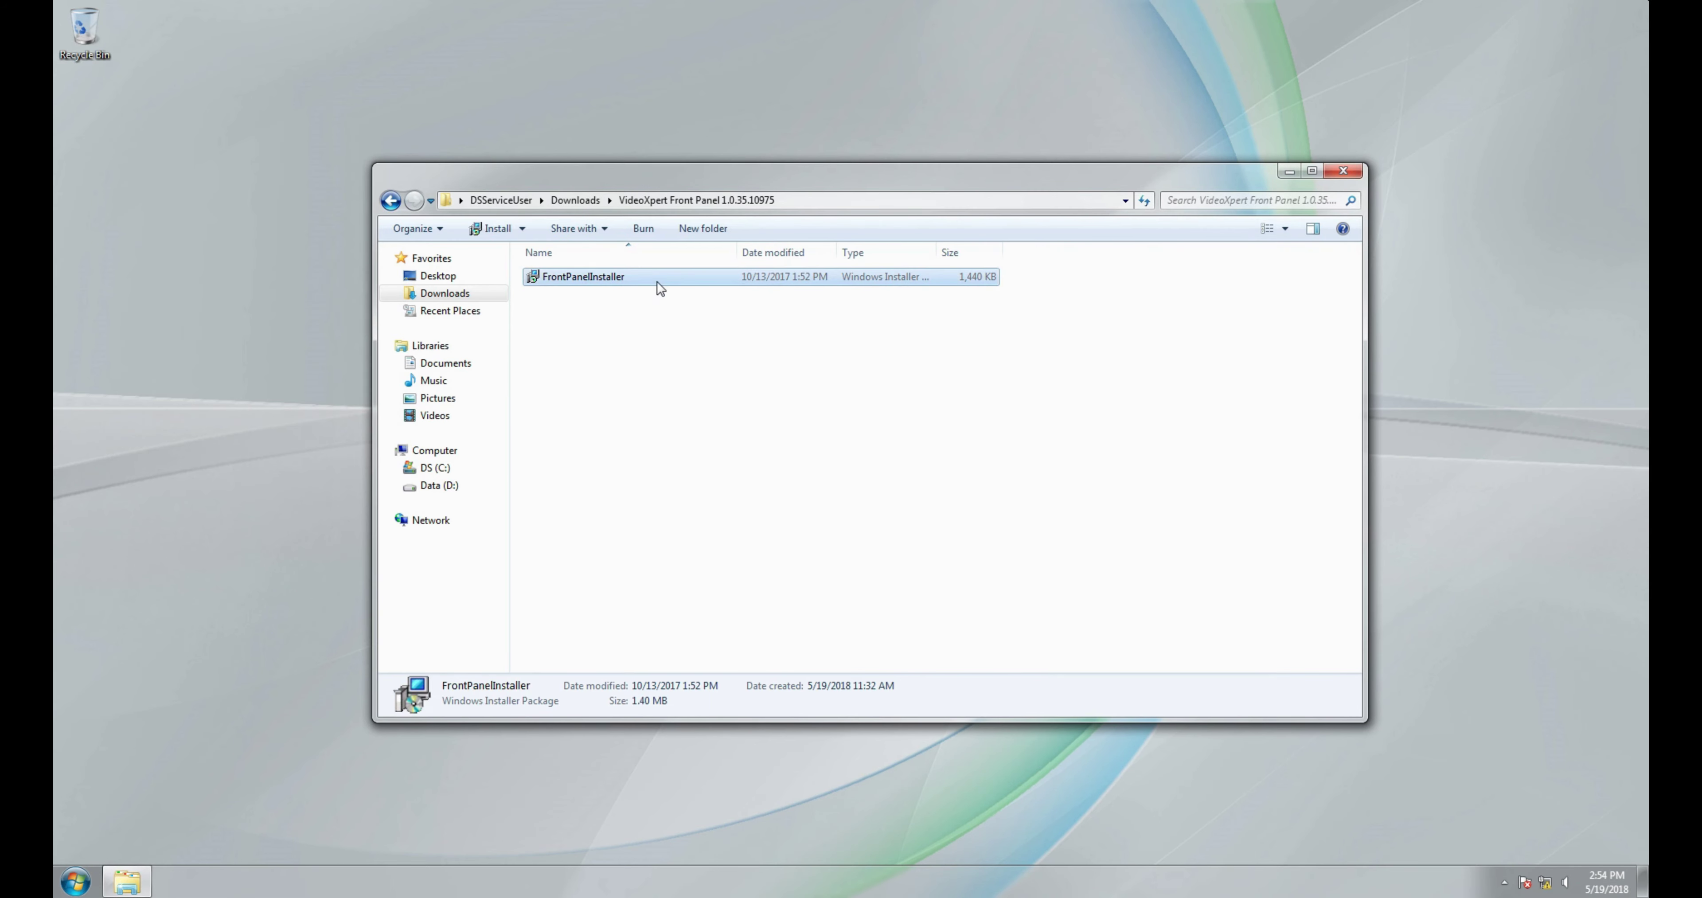
{"action": "double_click", "coordinate": [657, 282]}
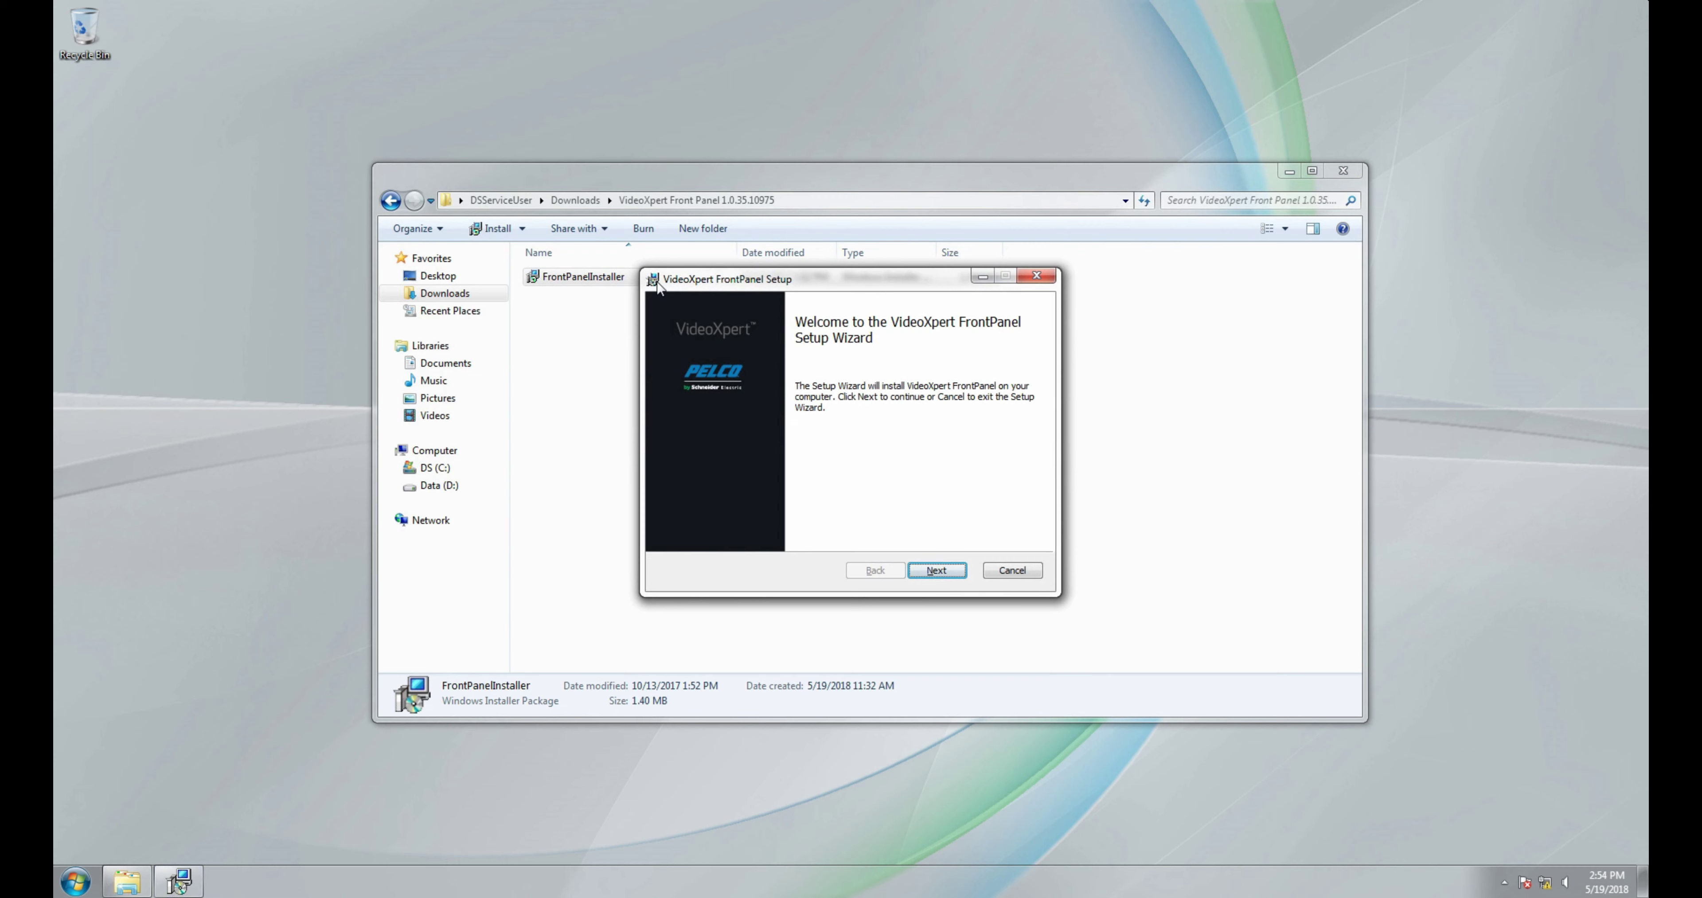
{"action": "left_click", "coordinate": [935, 570]}
{"action": "left_click", "coordinate": [935, 569]}
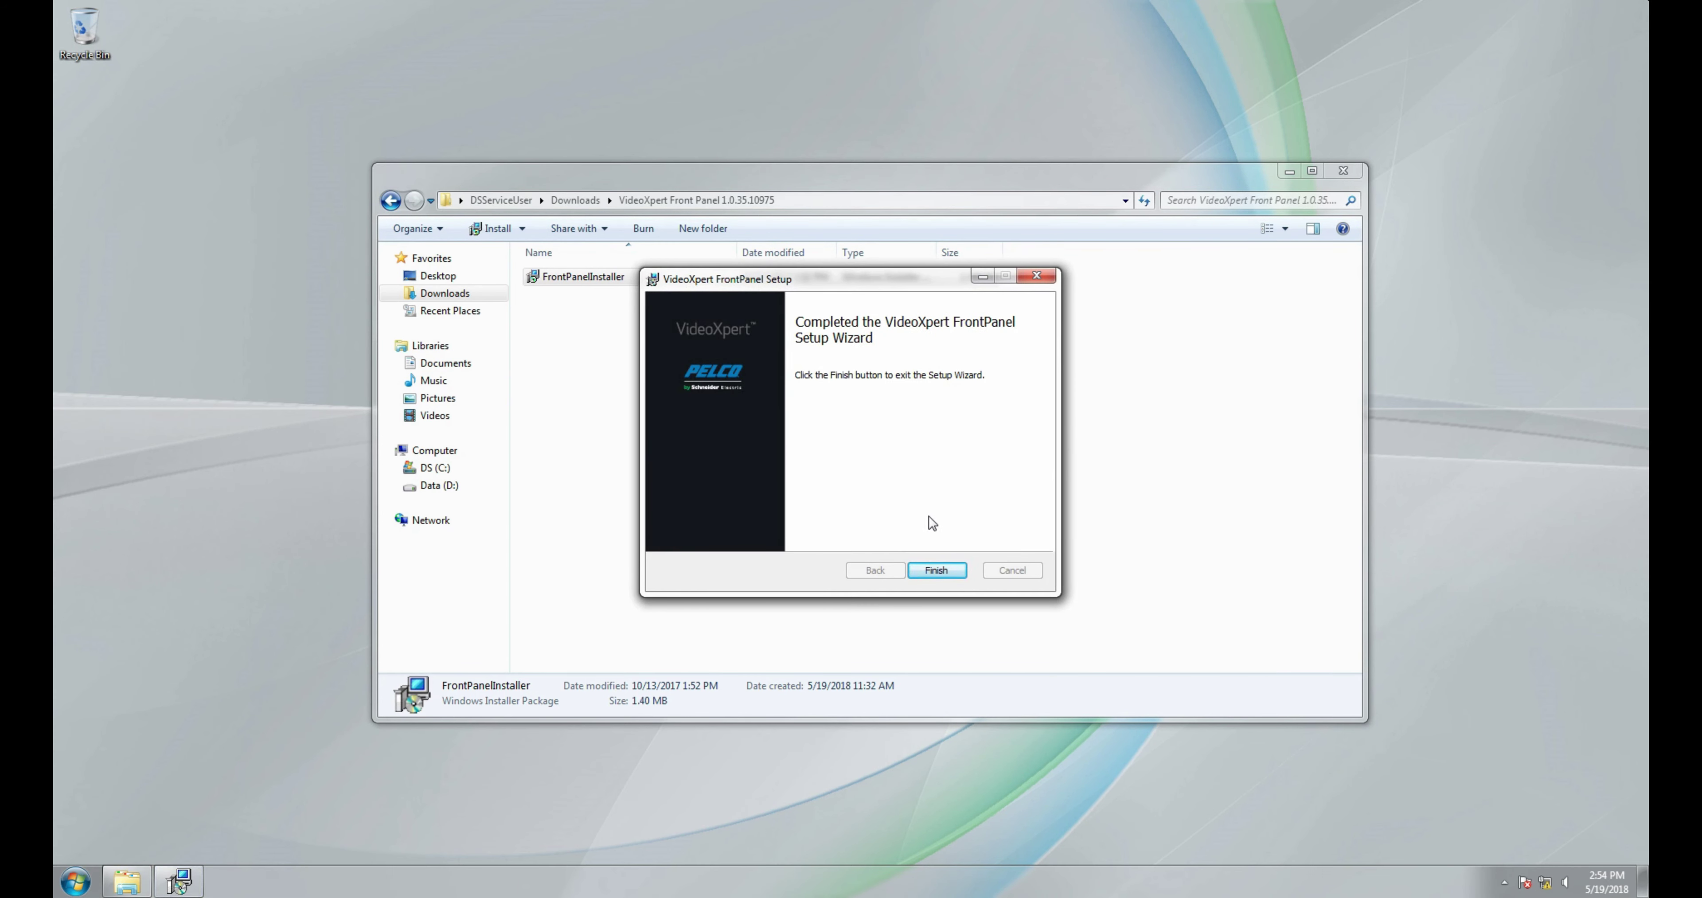
{"action": "left_click", "coordinate": [930, 566]}
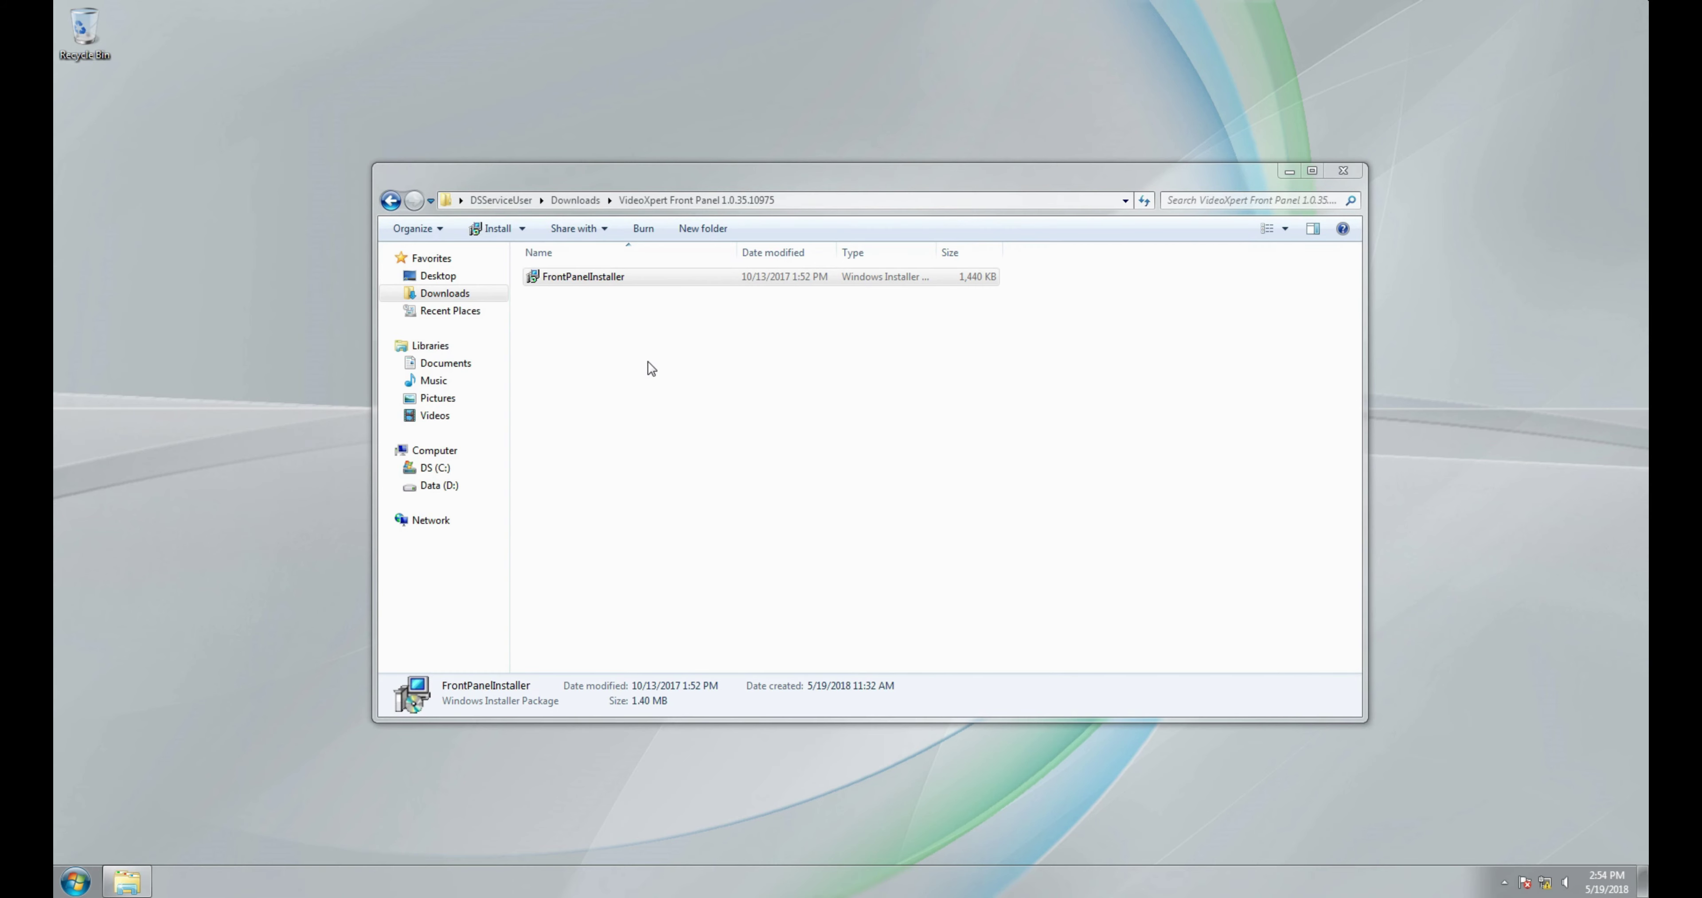
Install VideoXpert Professional v2.0 from Downloads, accepting the license agreement and keeping all three apps, the default location and the default storage directories.
{"action": "left_click", "coordinate": [390, 201]}
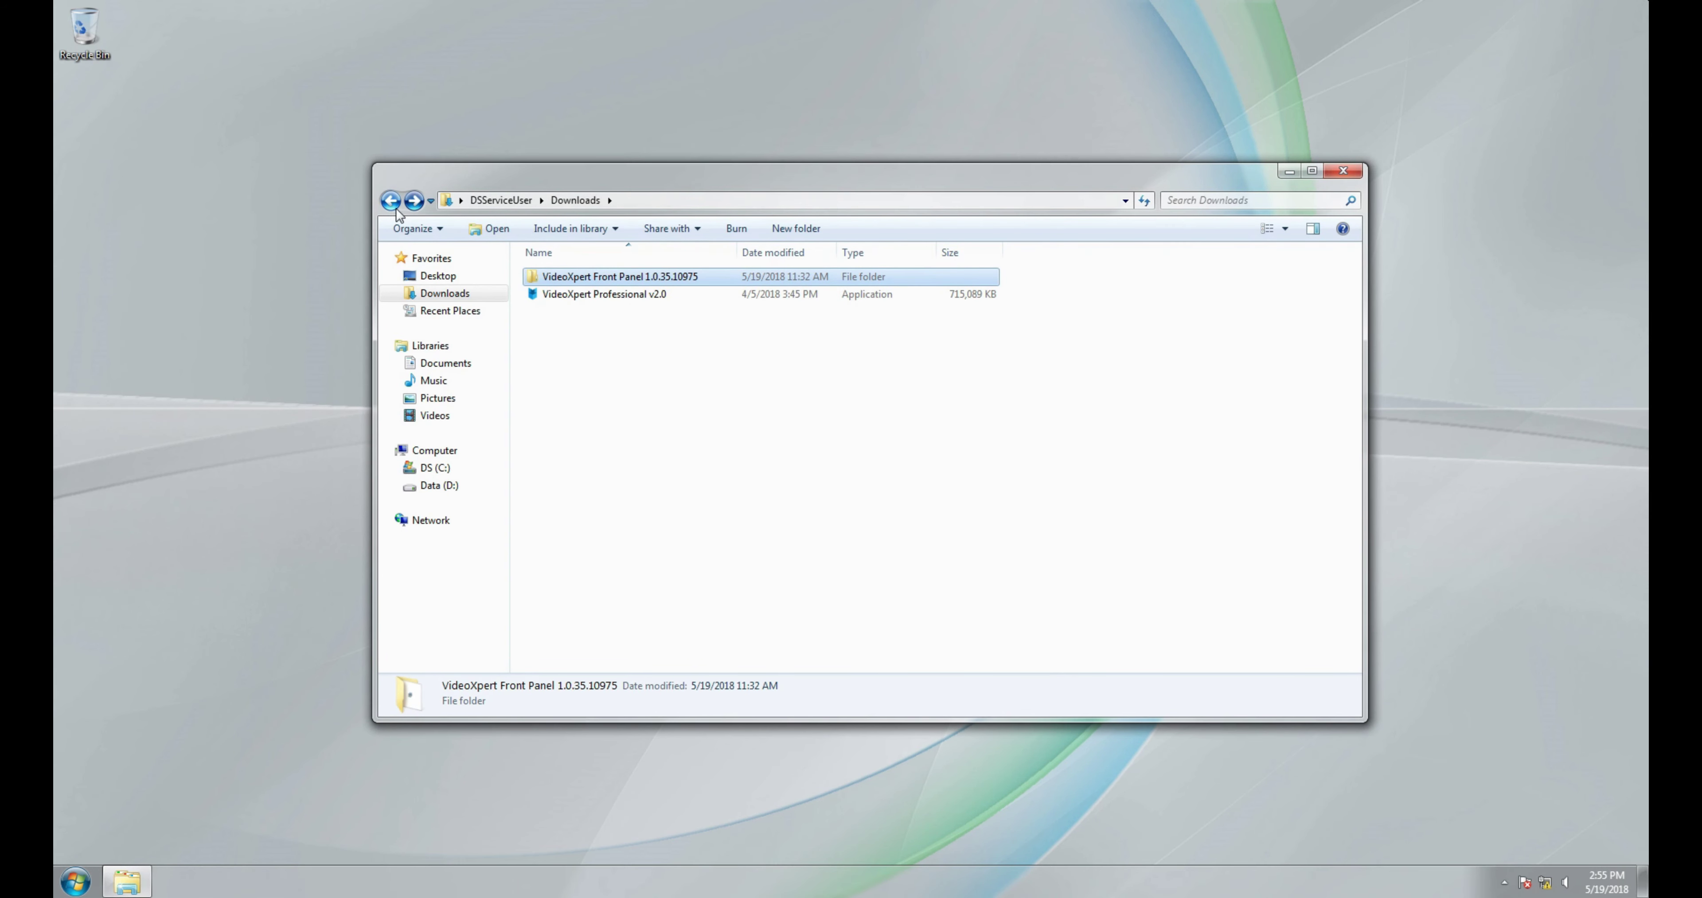
{"action": "left_click", "coordinate": [673, 297]}
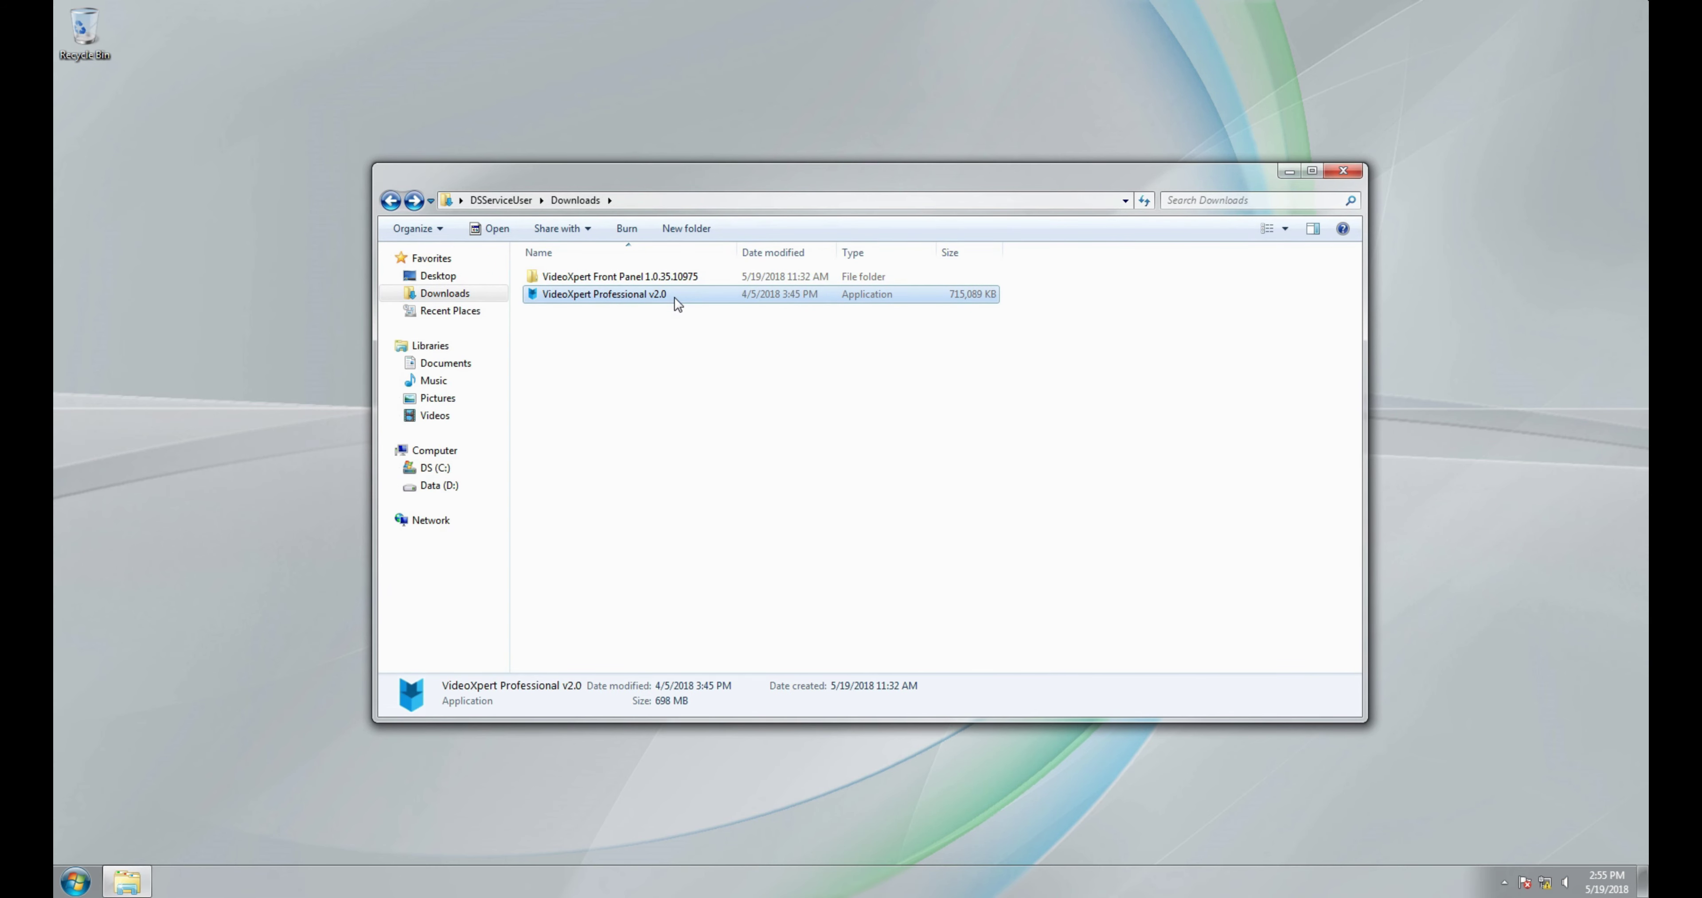
{"action": "double_click", "coordinate": [673, 297]}
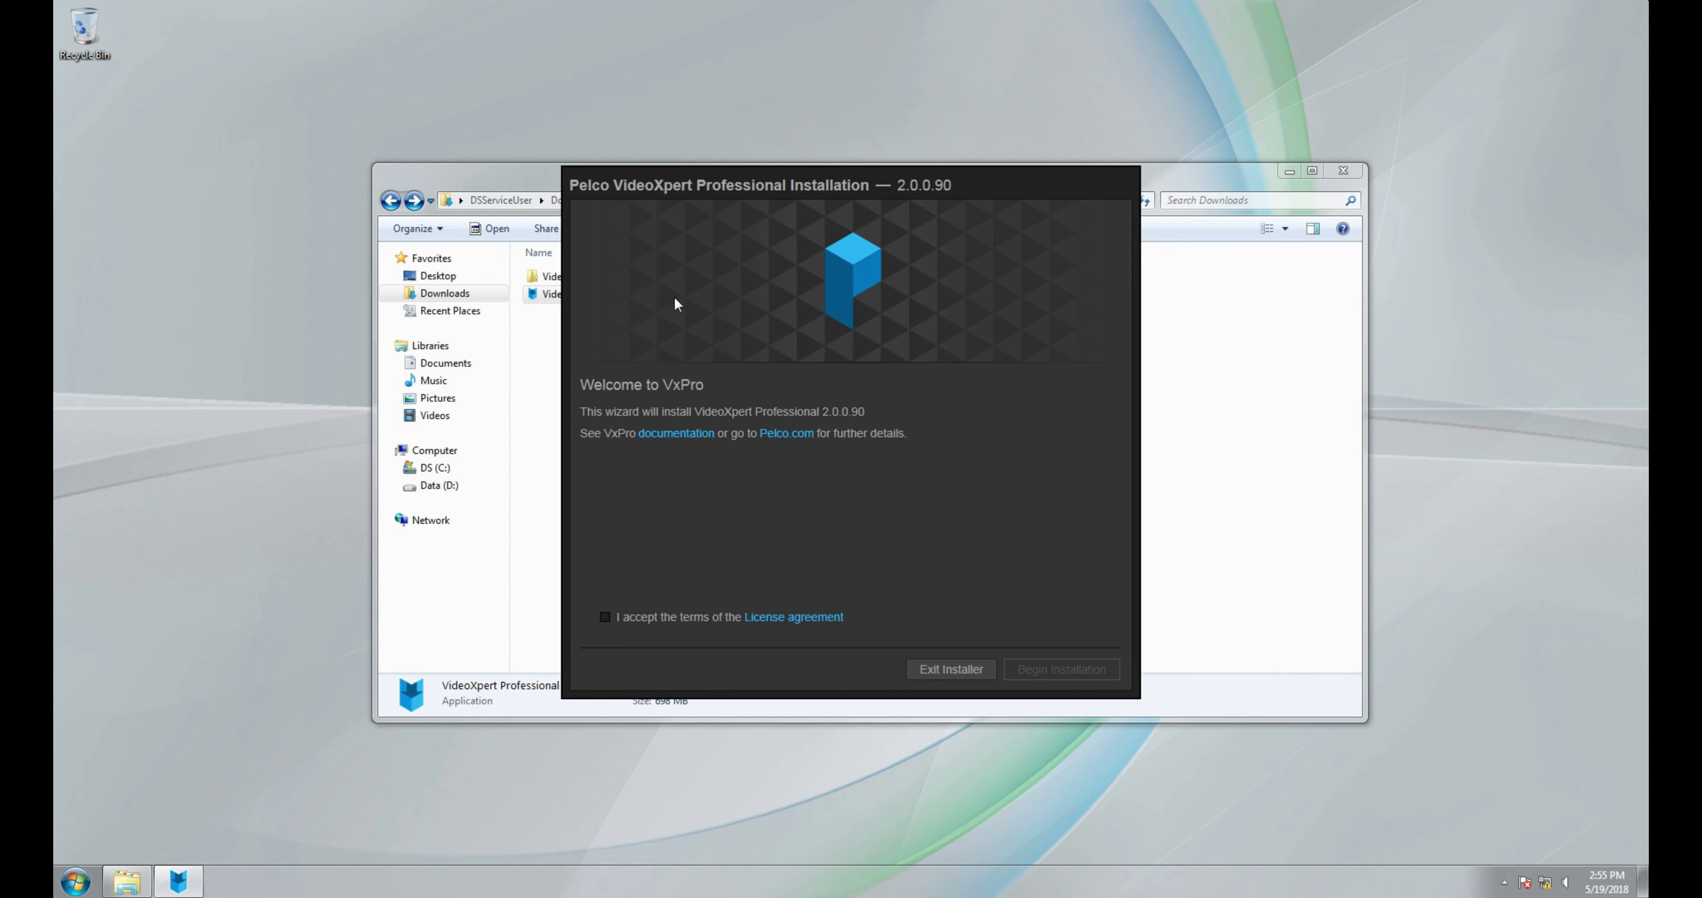
{"action": "left_click", "coordinate": [605, 618]}
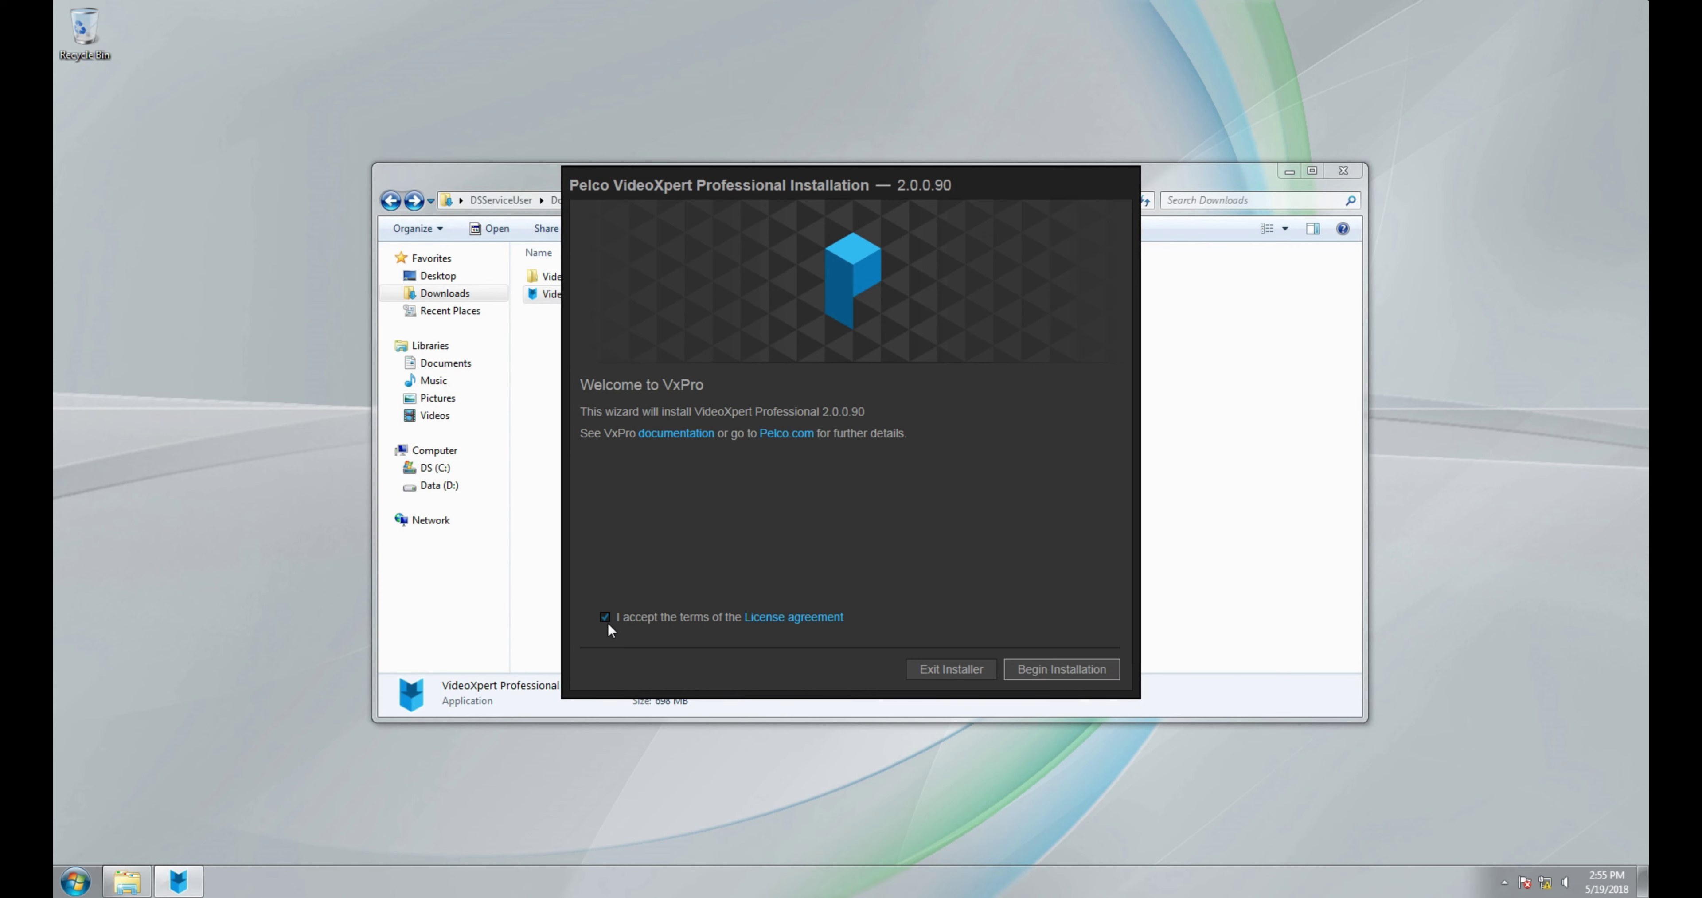
{"action": "left_click", "coordinate": [1095, 670]}
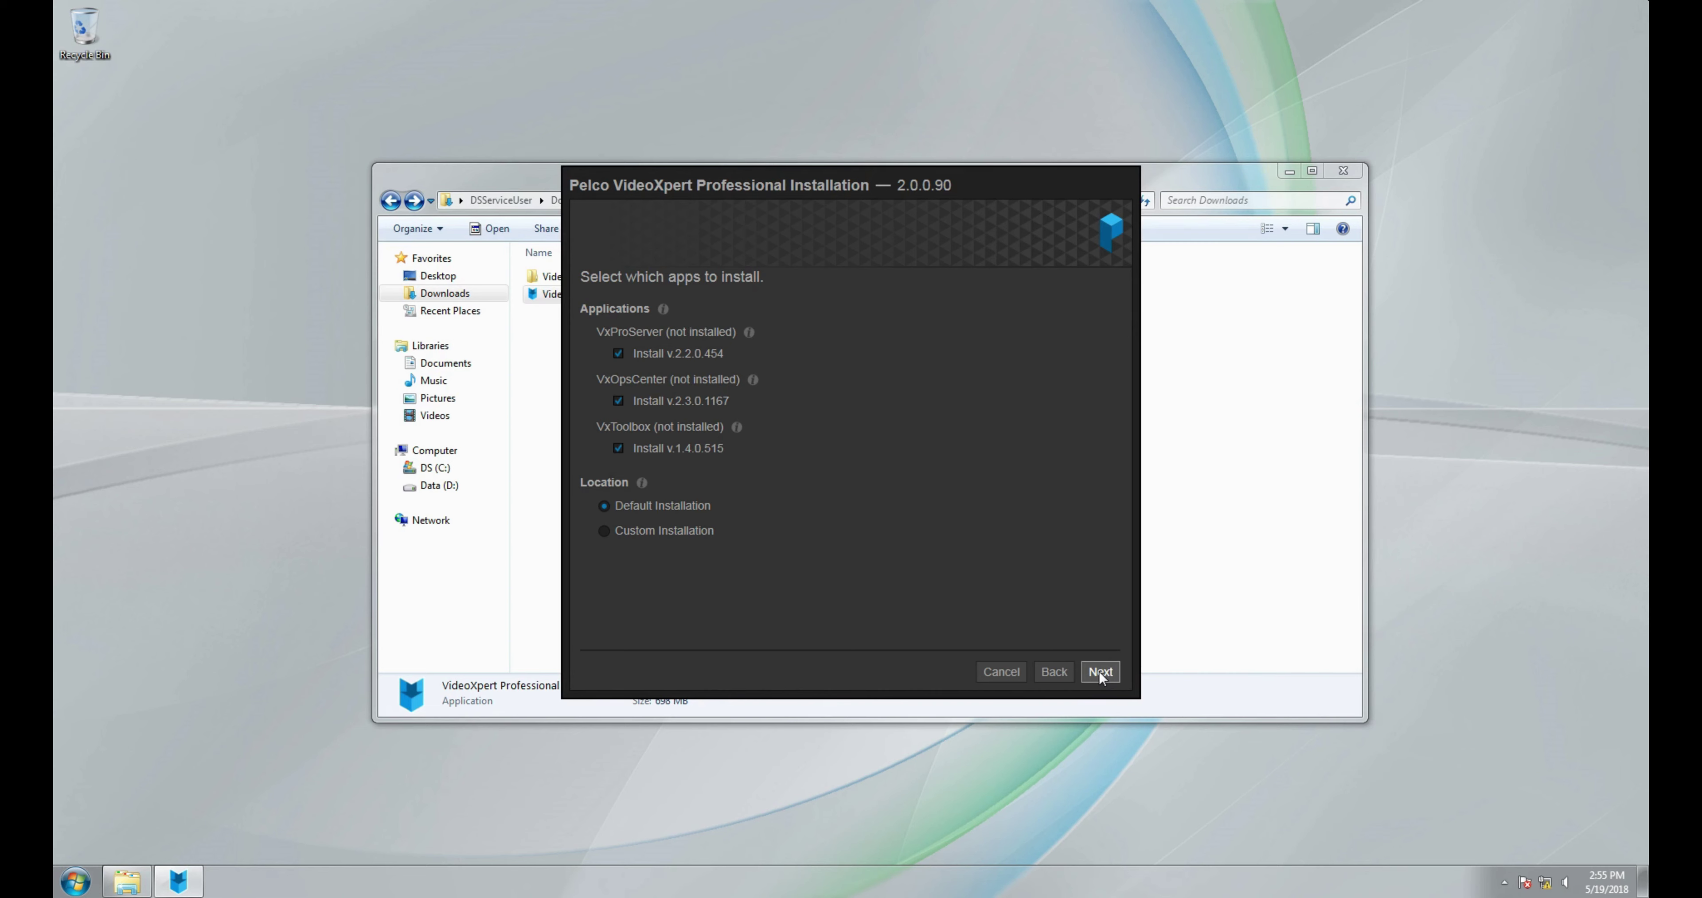
{"action": "left_click", "coordinate": [1098, 670]}
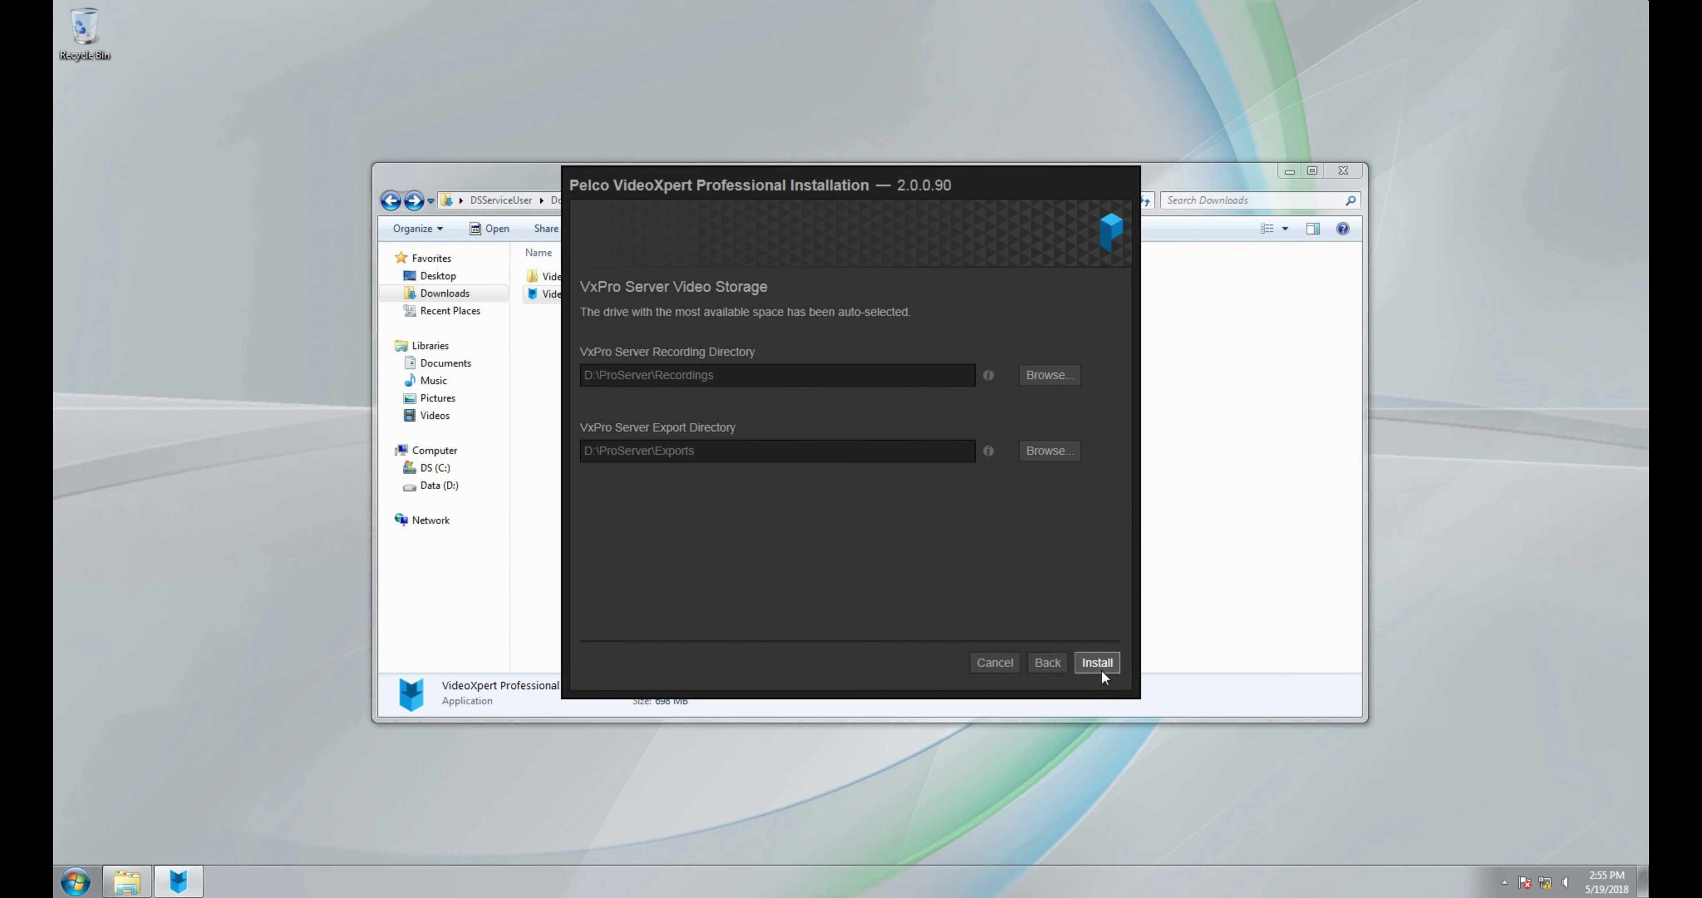
{"action": "left_click", "coordinate": [1098, 663]}
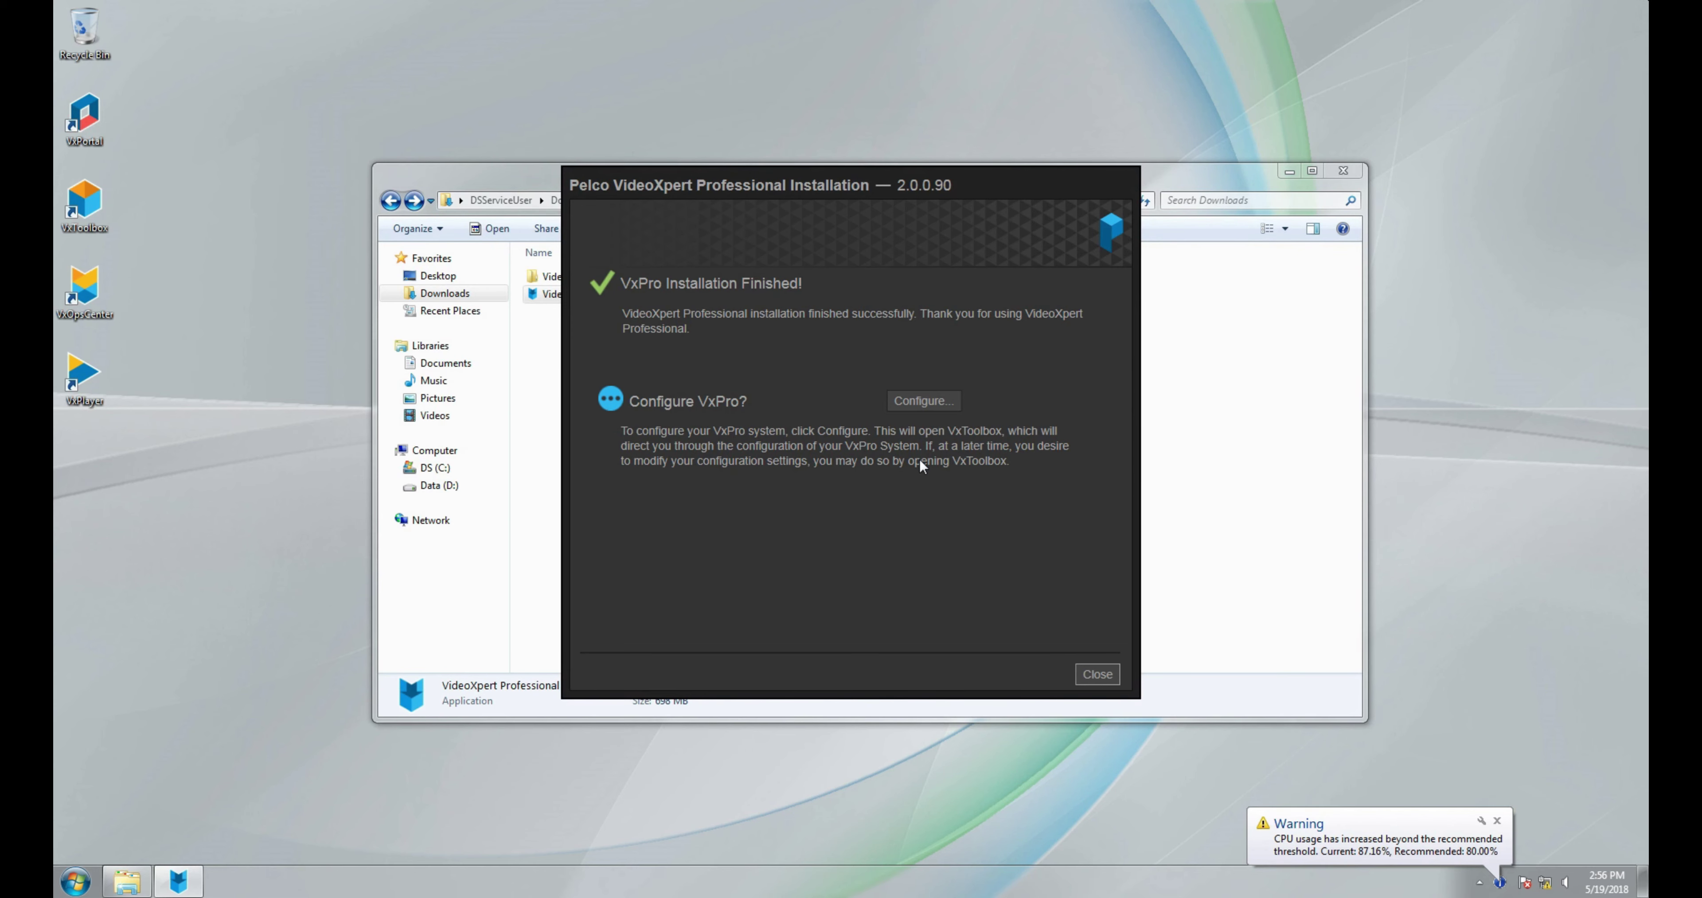
Start the VxPro configuration in VxToolbox from the finished installer and set a new password for the admin account.
{"action": "left_click", "coordinate": [939, 400]}
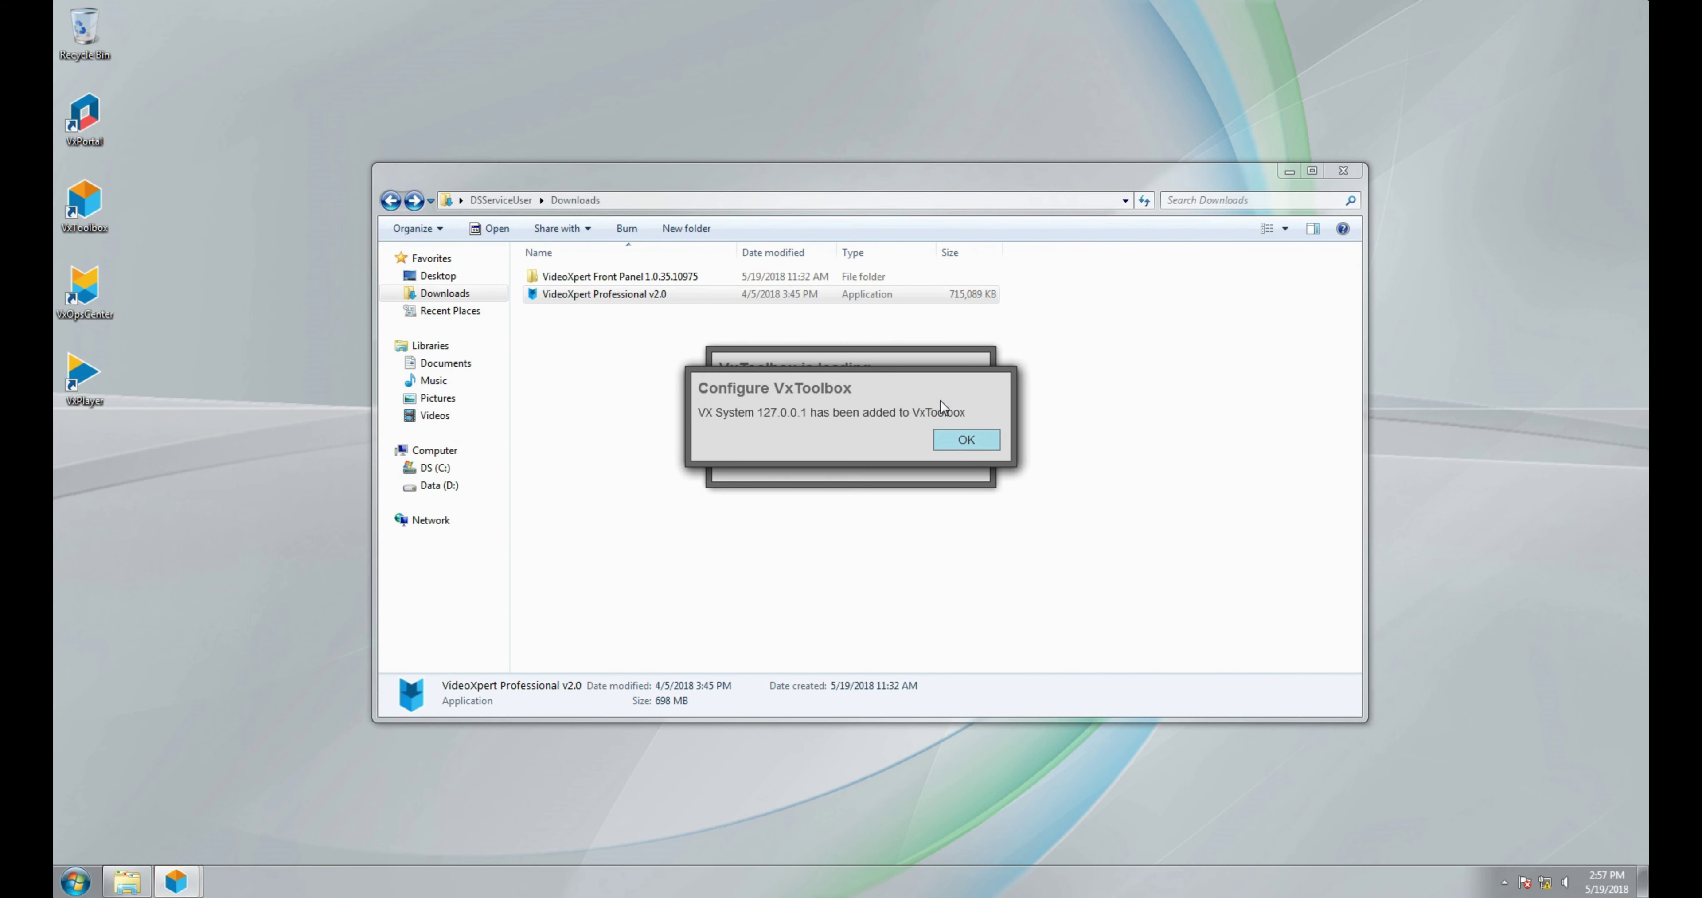
{"action": "left_click", "coordinate": [976, 449]}
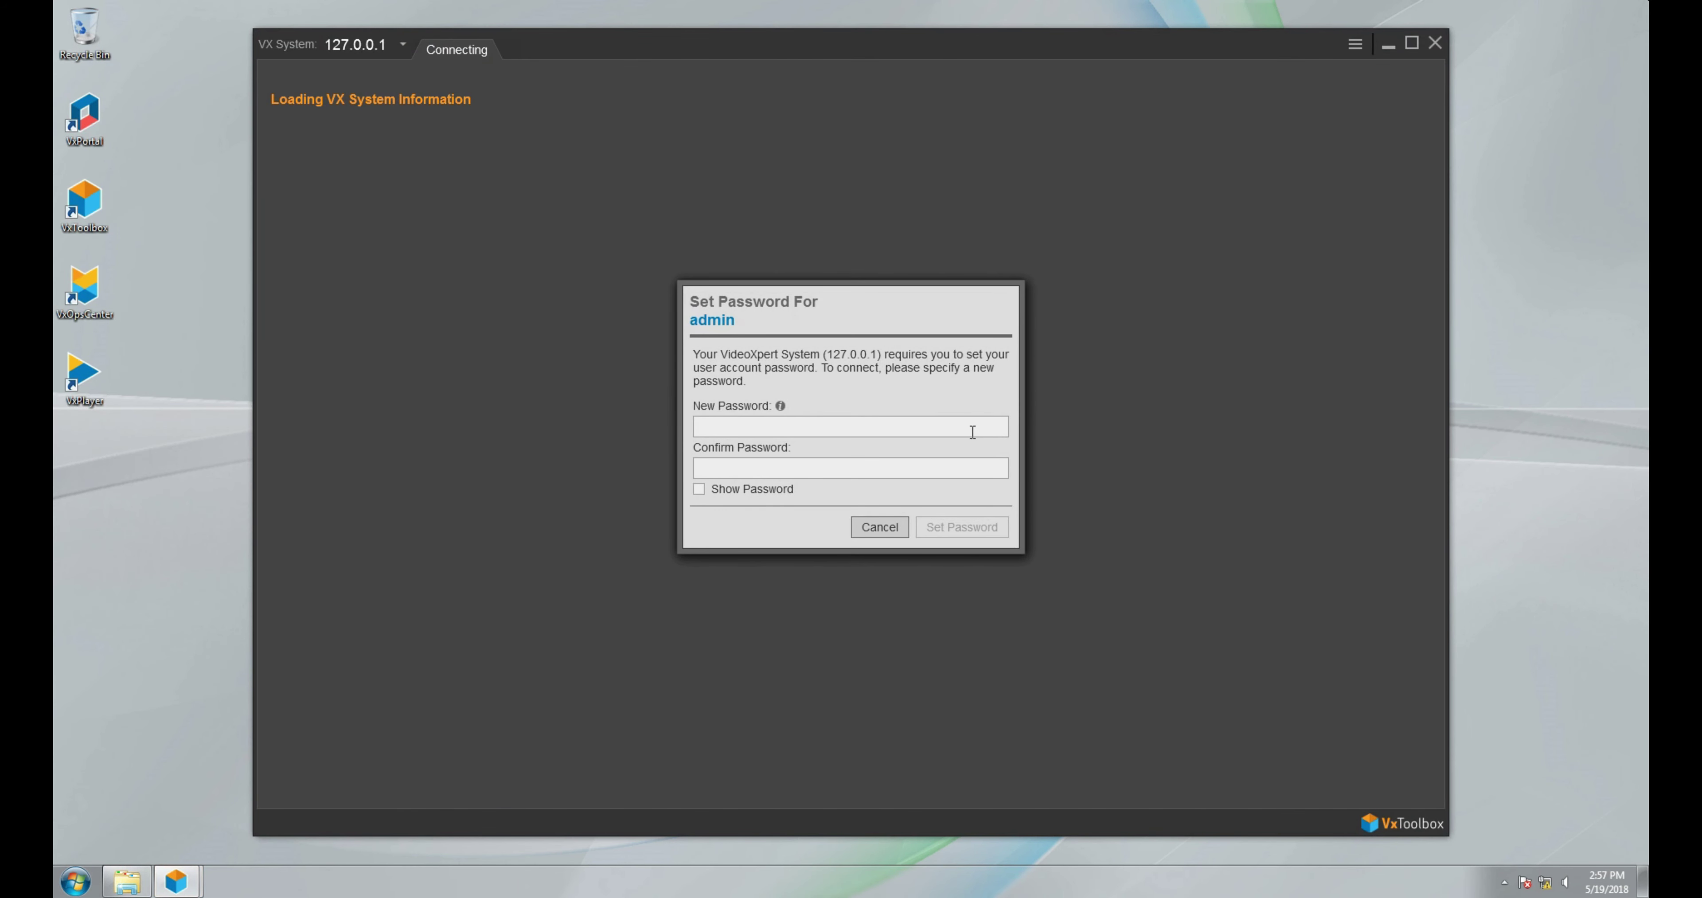
{"action": "left_click", "coordinate": [972, 431]}
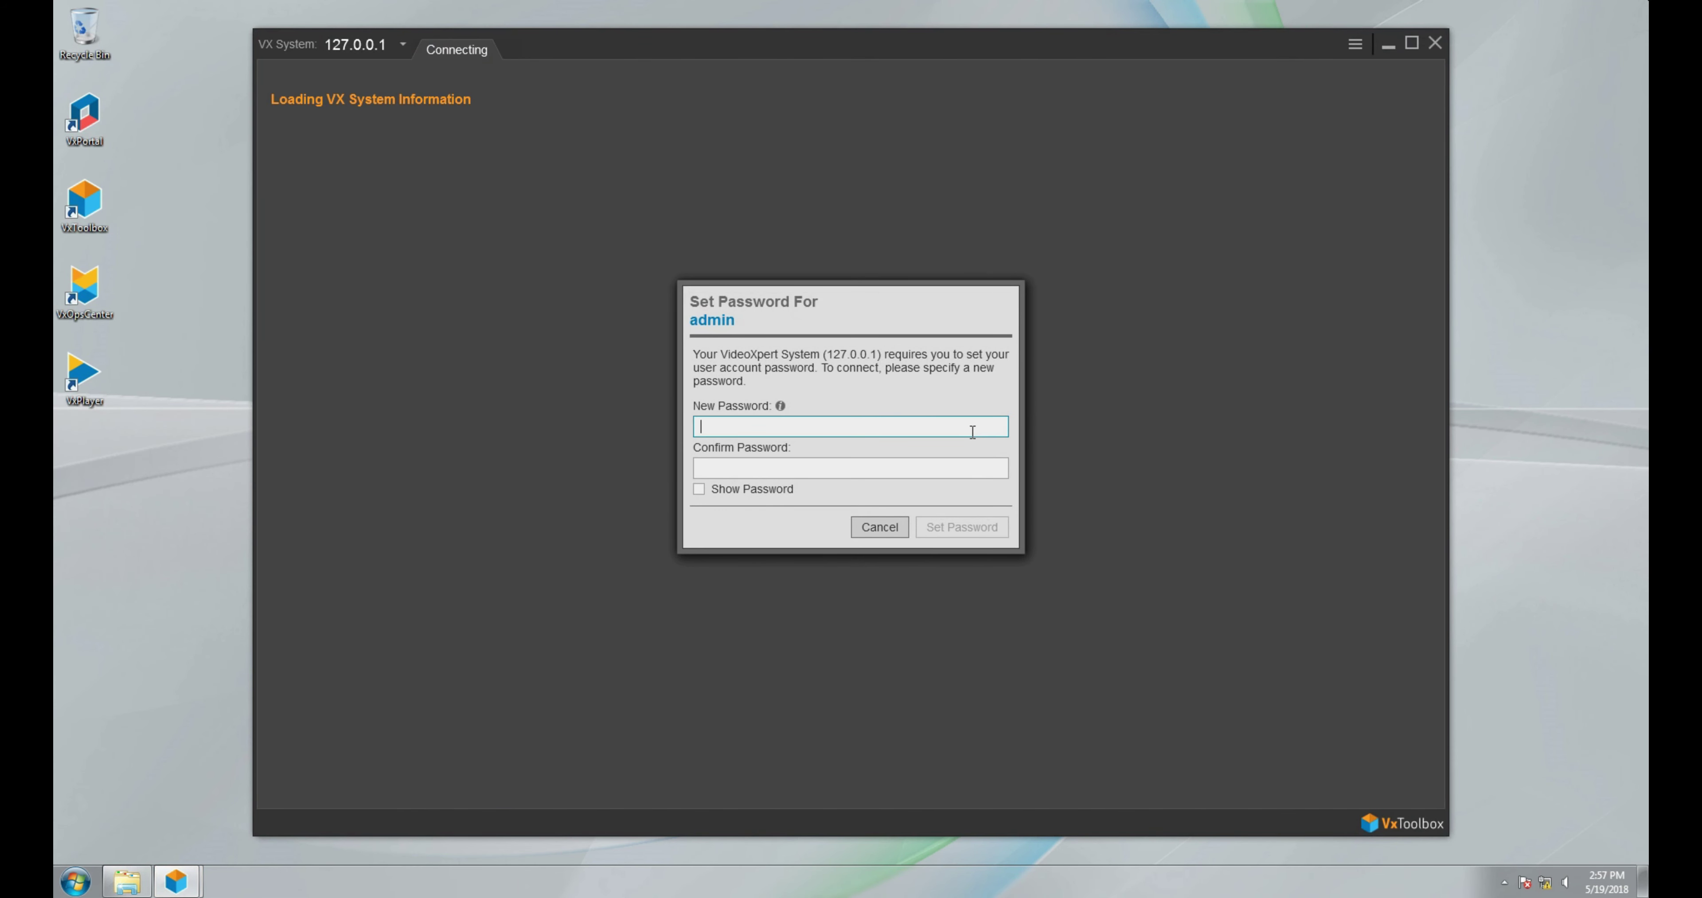
{"action": "type", "text": "••••••••••"}
{"action": "key", "text": "Tab"}
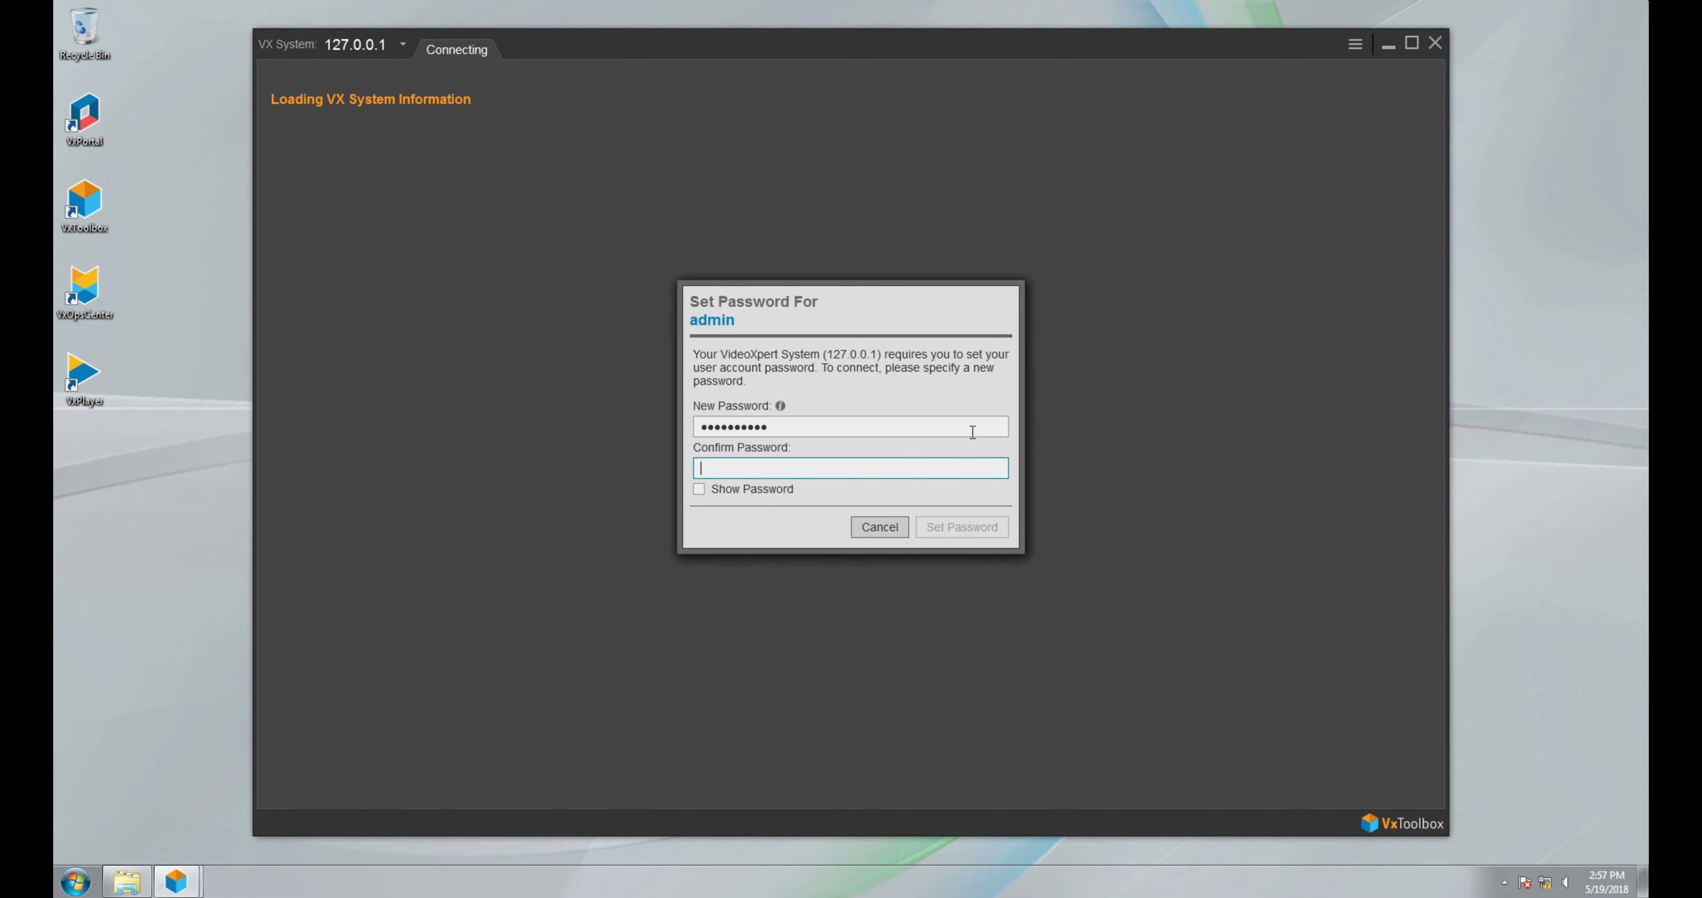
{"action": "type", "text": "•••••••••••"}
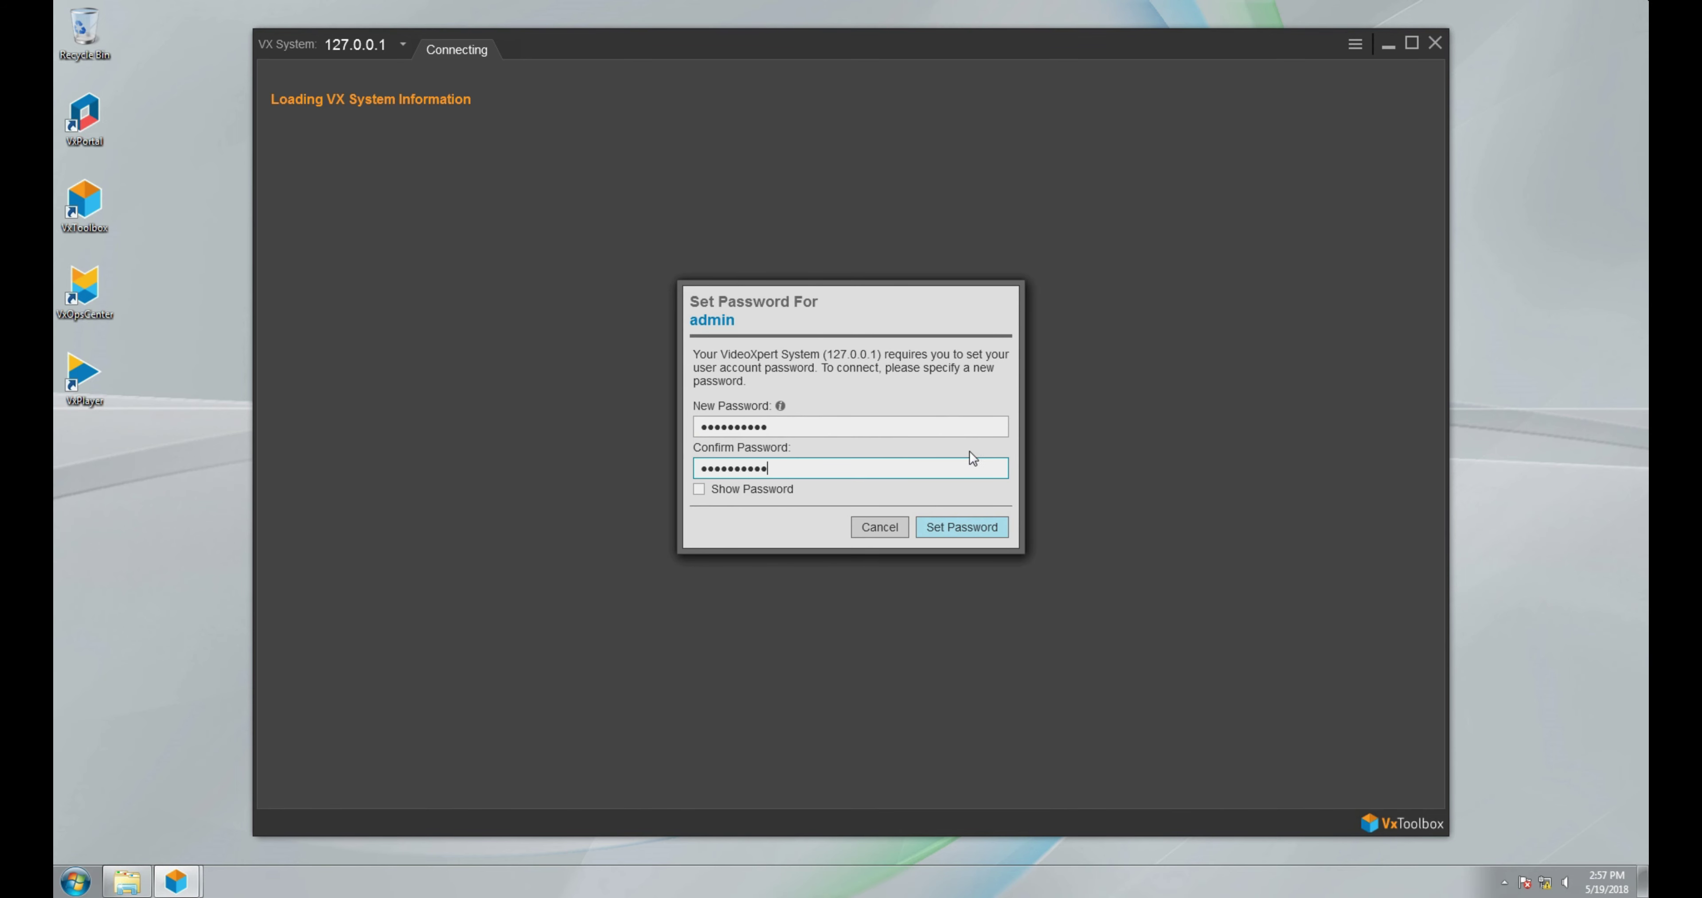
{"action": "left_click", "coordinate": [975, 525]}
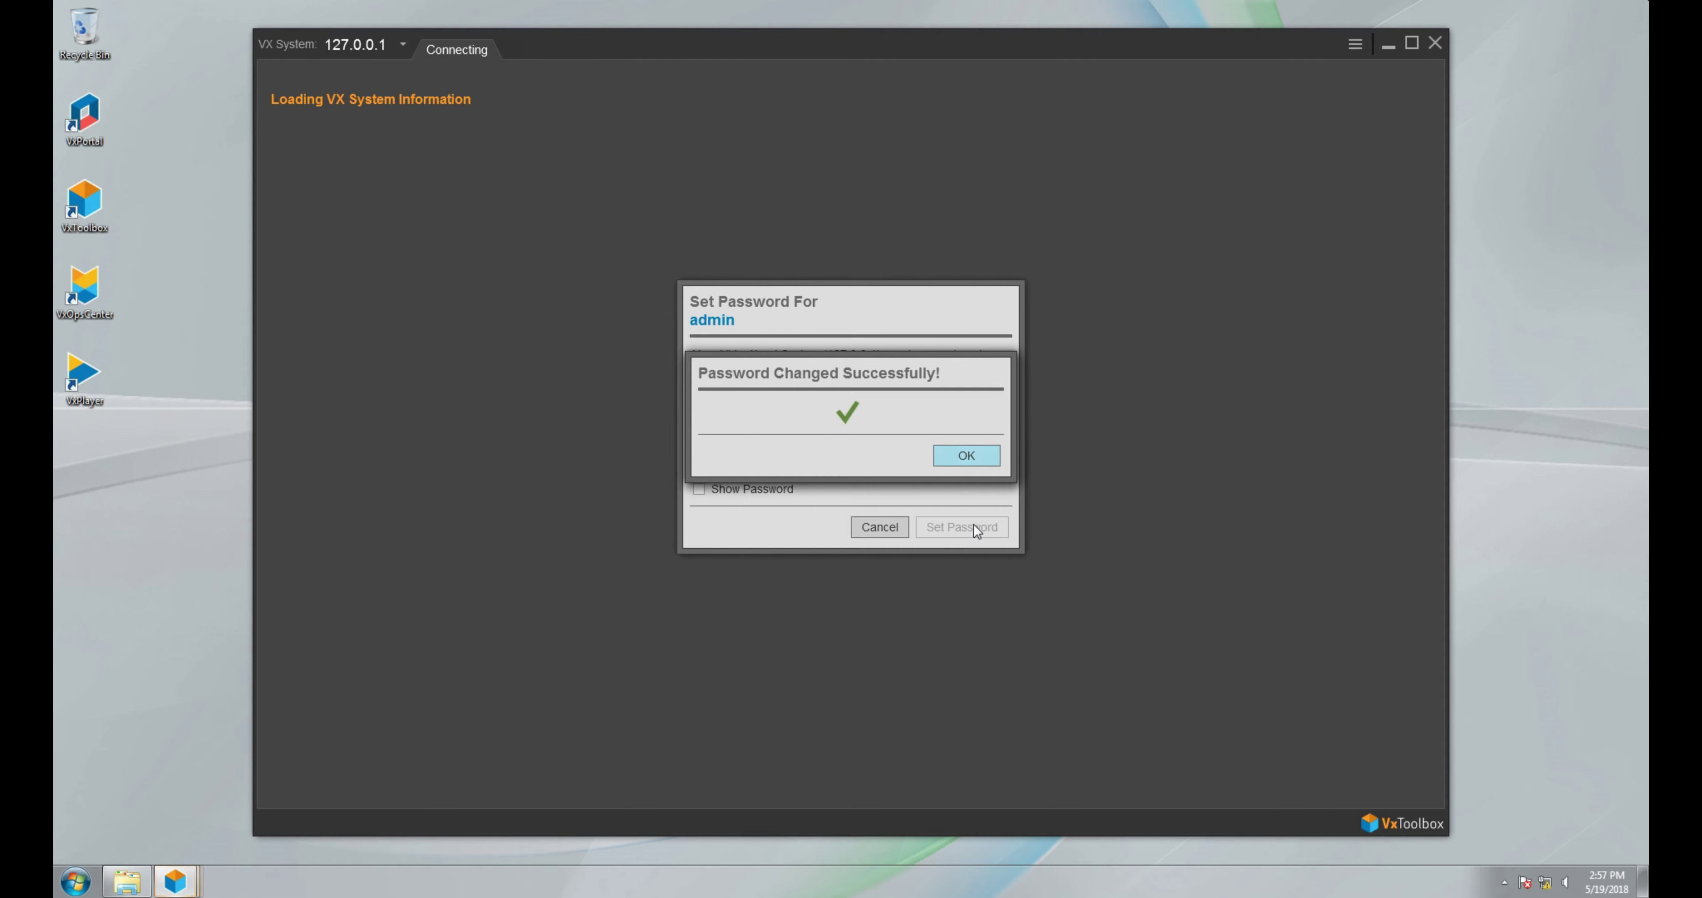
{"action": "left_click", "coordinate": [967, 457]}
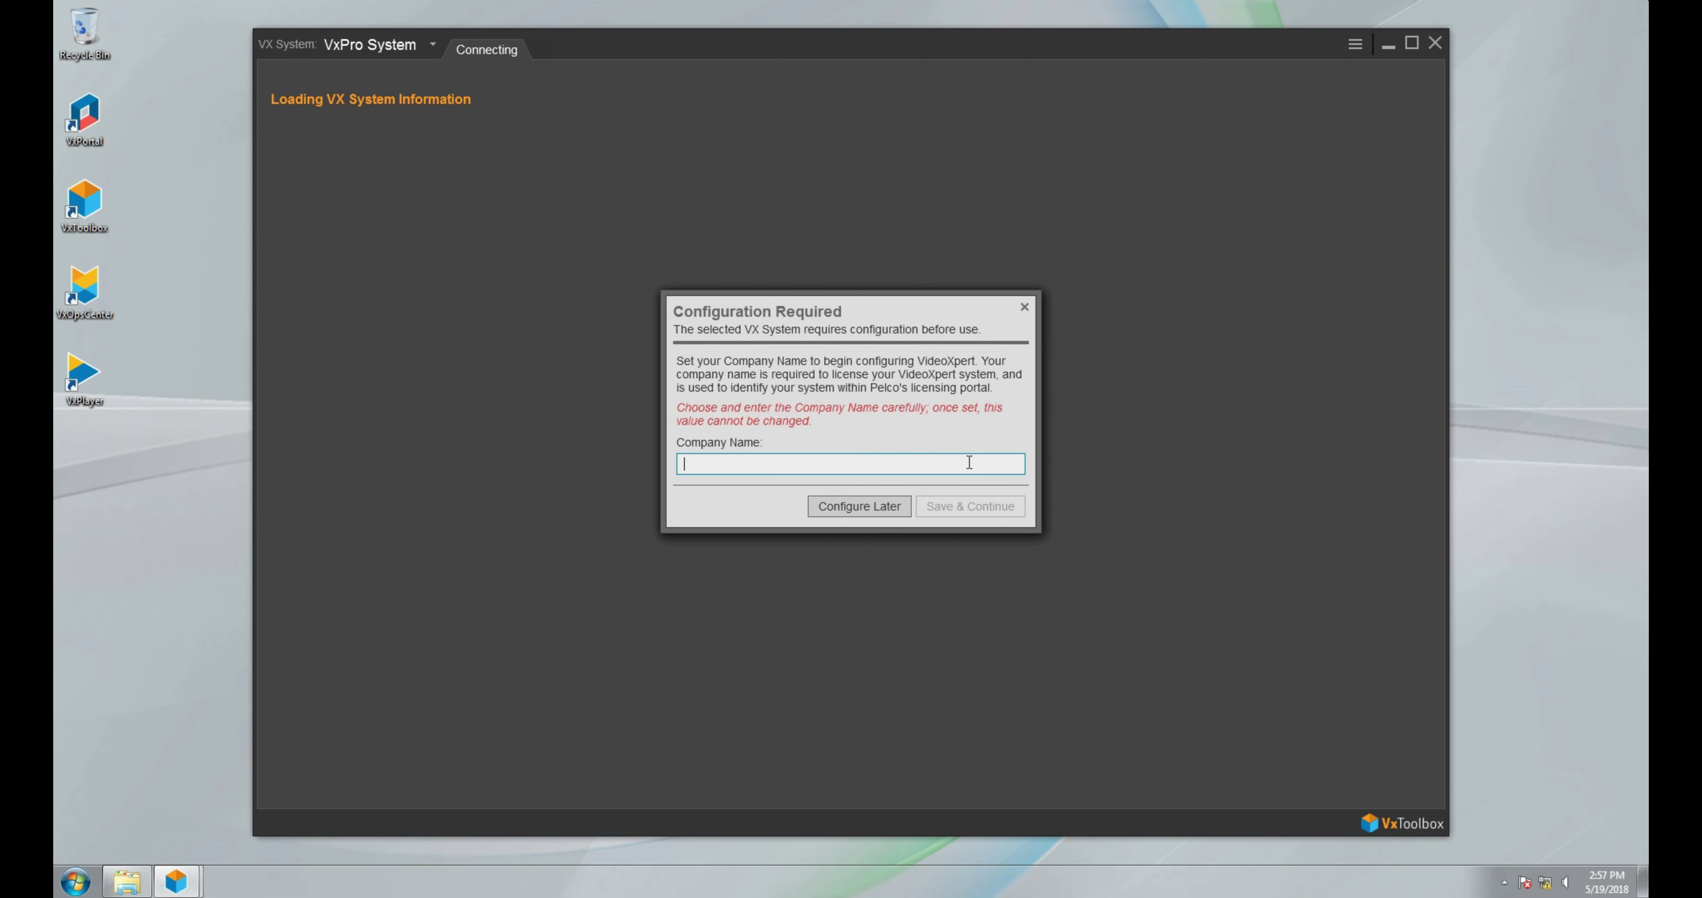
Set the VX System's company name to PELCO and save it to continue the configuration.
{"action": "type", "text": "PELCO"}
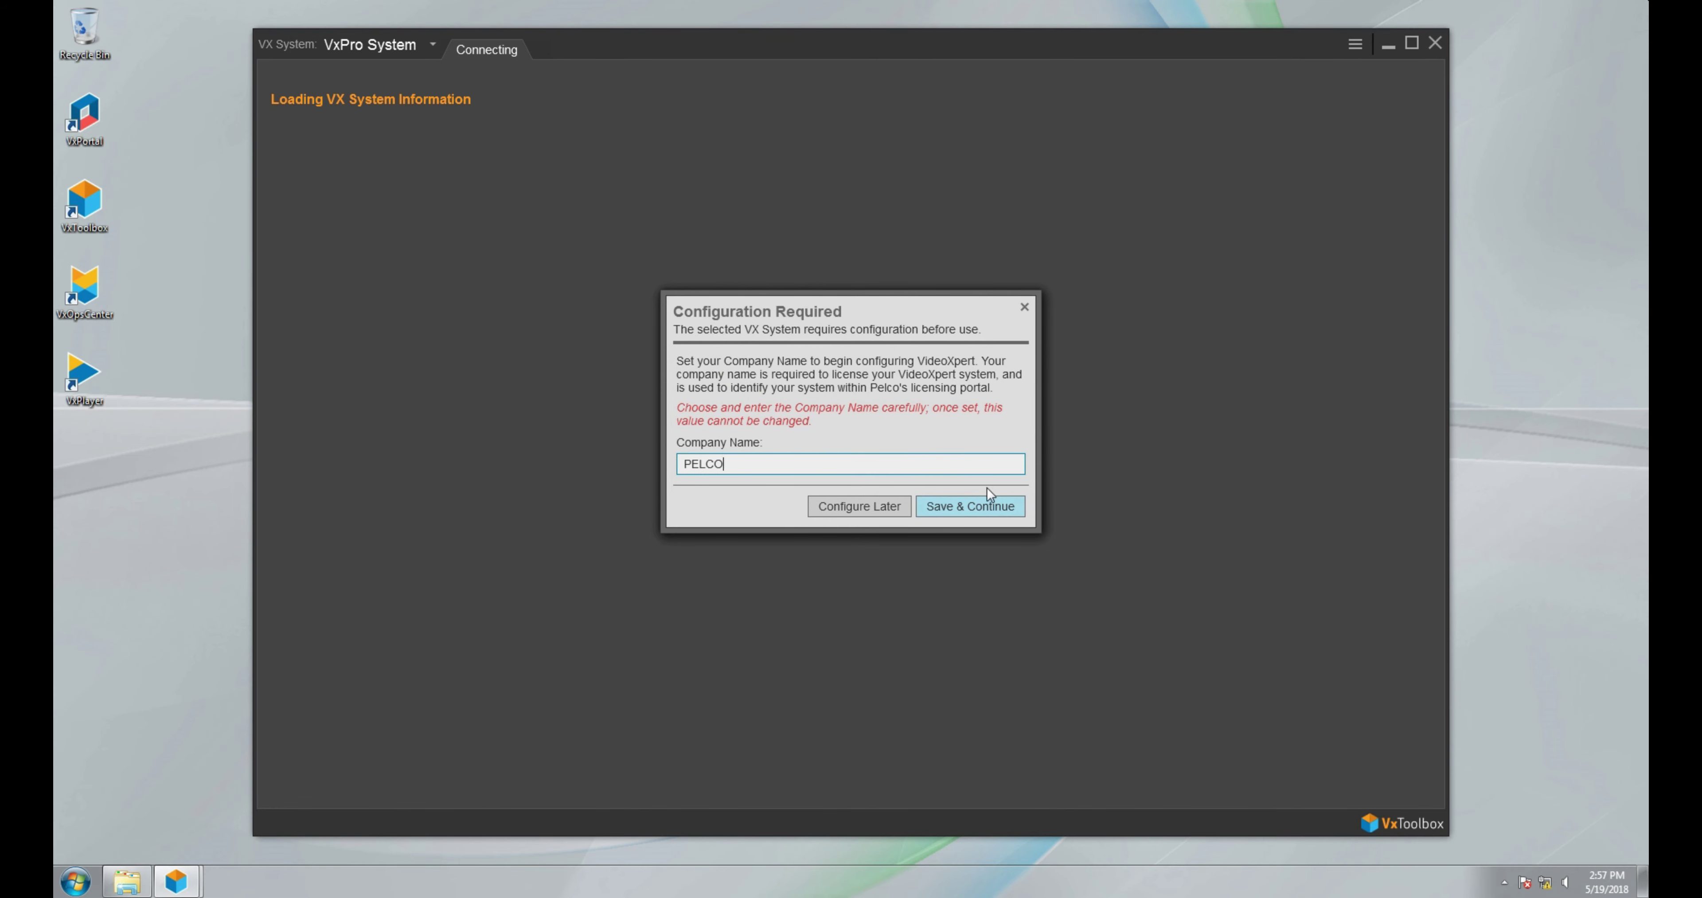
{"action": "left_click", "coordinate": [998, 509]}
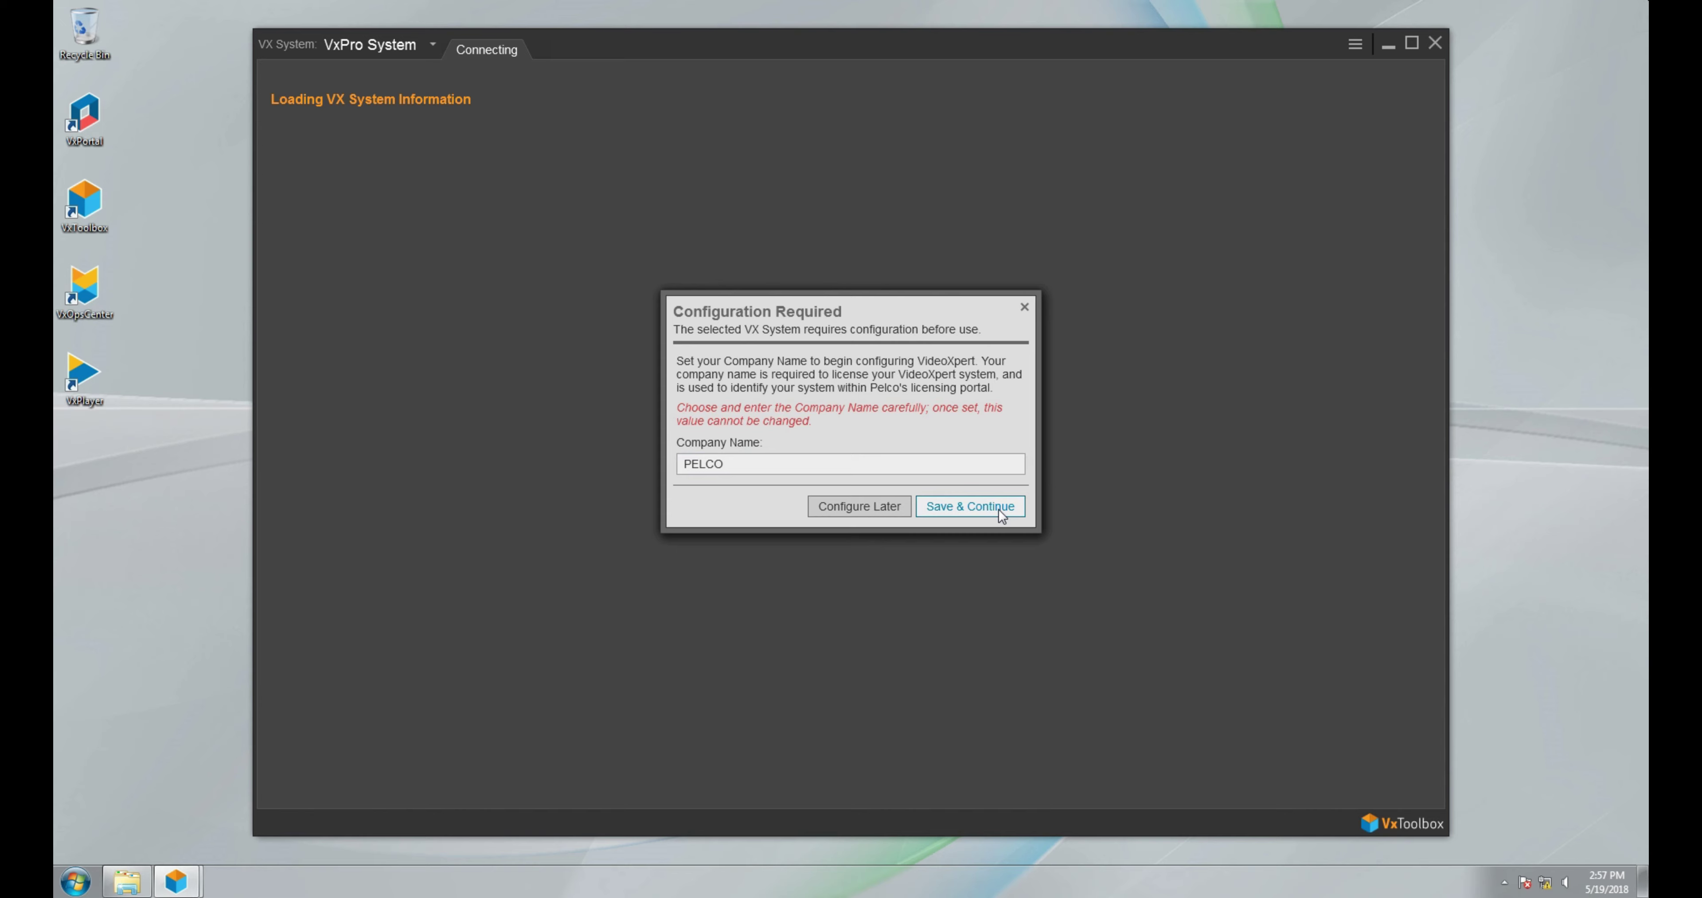